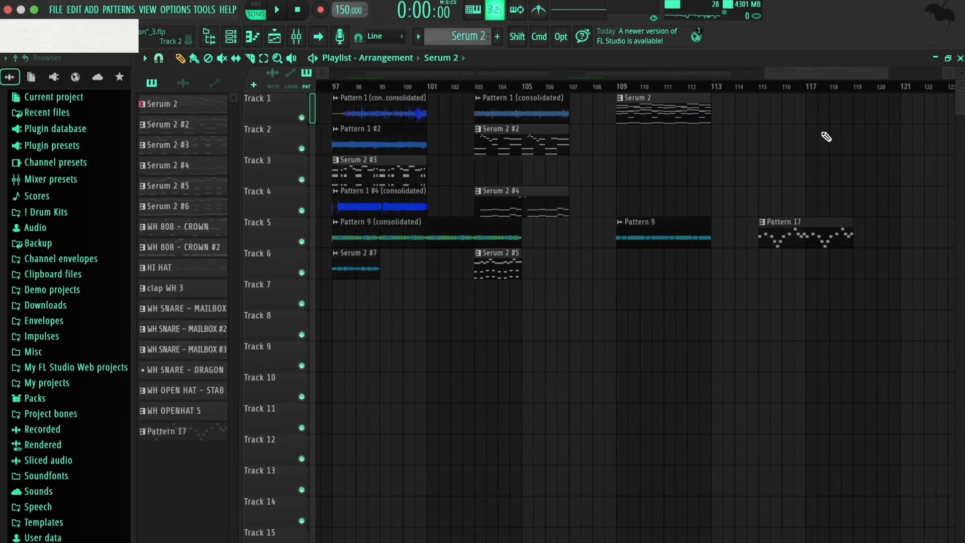
Set the playback position to bar 109, solo Track 1 and open its Serum 2 pattern in the piano roll
{"action": "left_click", "coordinate": [713, 86]}
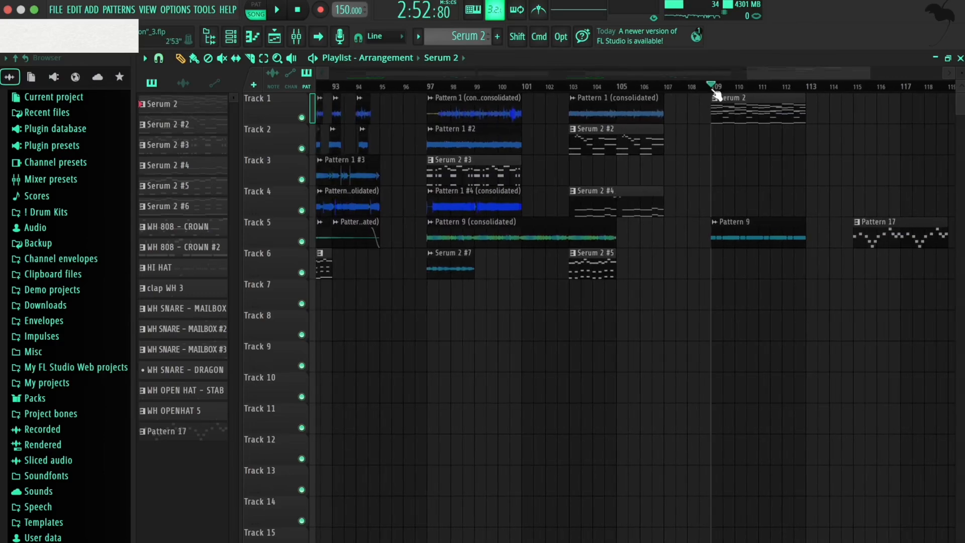
{"action": "right_click", "coordinate": [302, 118]}
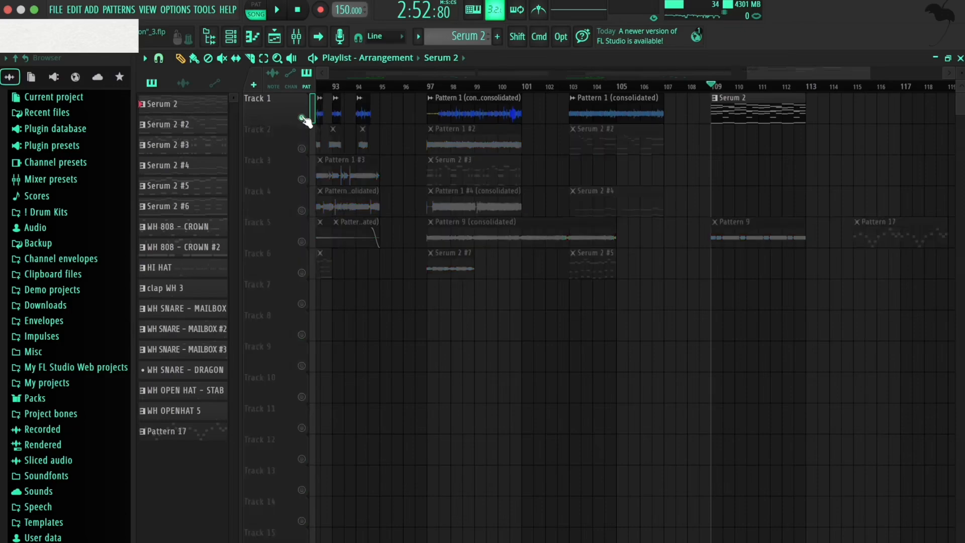
{"action": "double_click", "coordinate": [737, 107]}
{"action": "left_click_drag", "start_coordinate": [547, 71], "coordinate": [300, 66]}
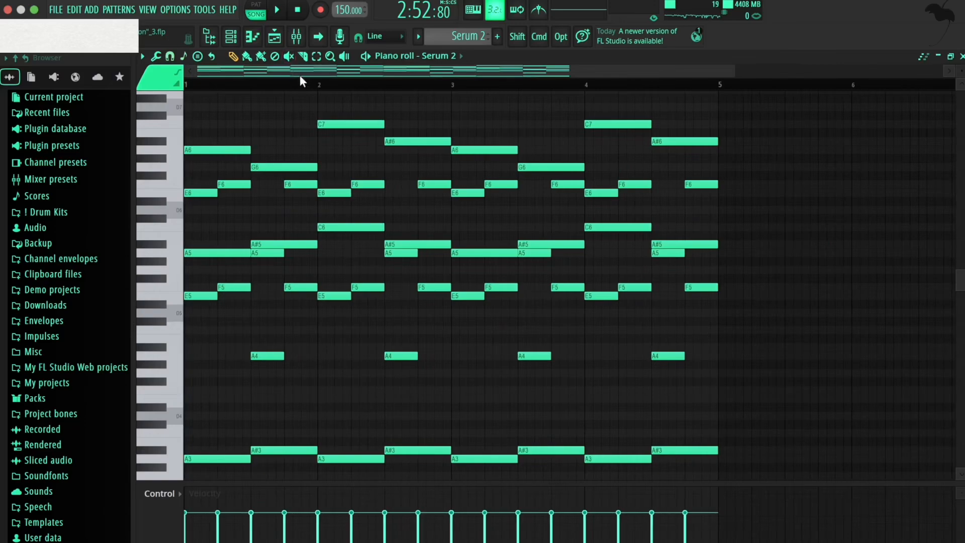
Play back the Serum 2 melody from bar 109 while viewing its notes in the piano roll
{"action": "scroll", "coordinate": [850, 226], "scroll_direction": "down", "scroll_amount": 1}
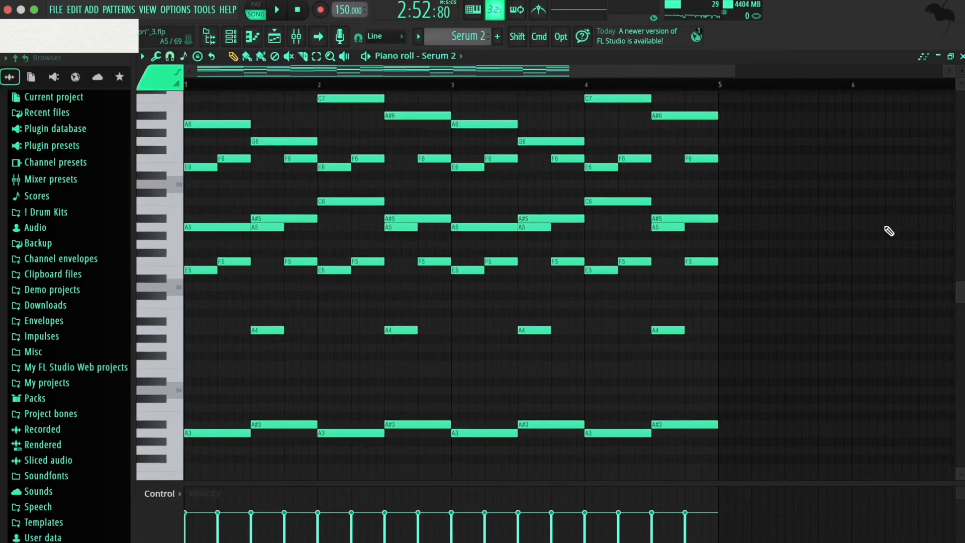
{"action": "key", "text": "space"}
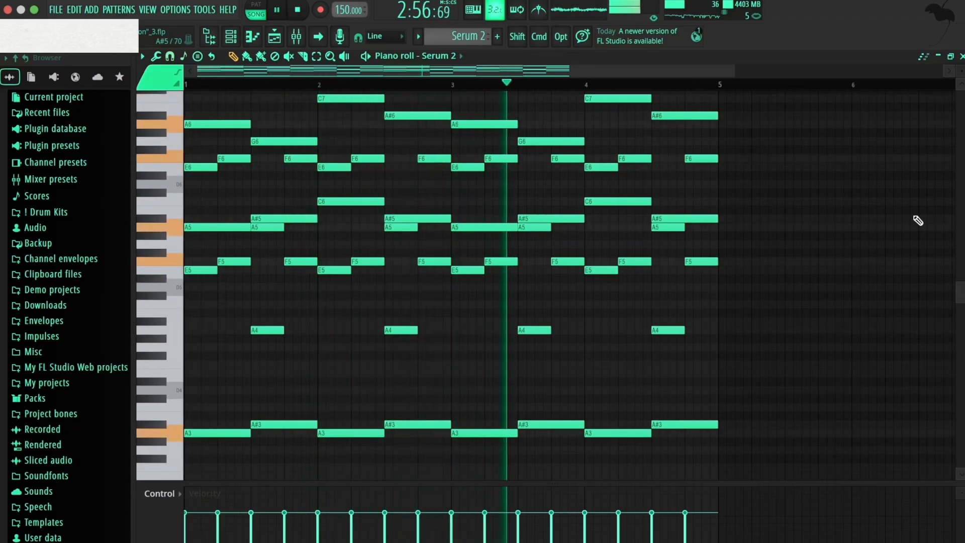
{"action": "key", "text": "space"}
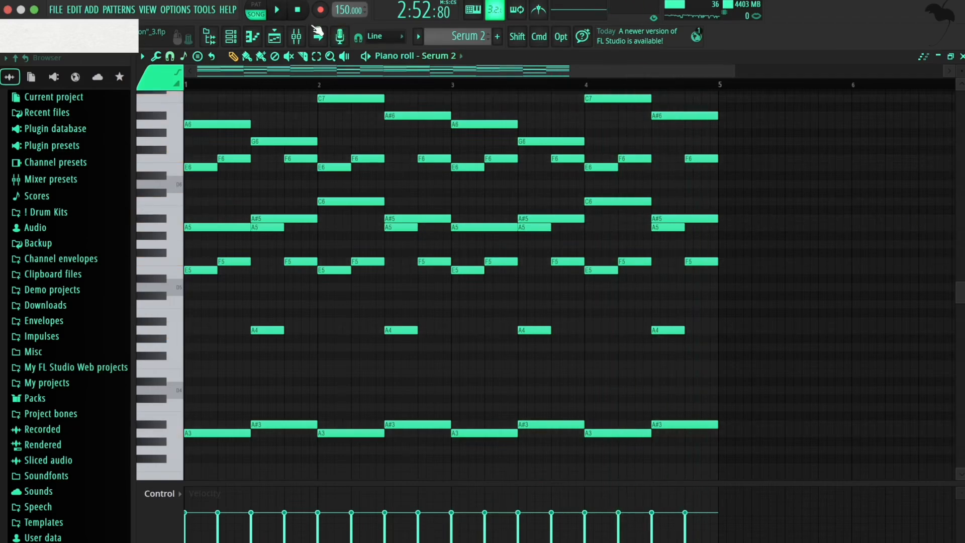
Review the Filter, Width and Noise modules of the first ShaperBox 3 on the Serum 2 mixer insert
{"action": "left_click", "coordinate": [304, 38]}
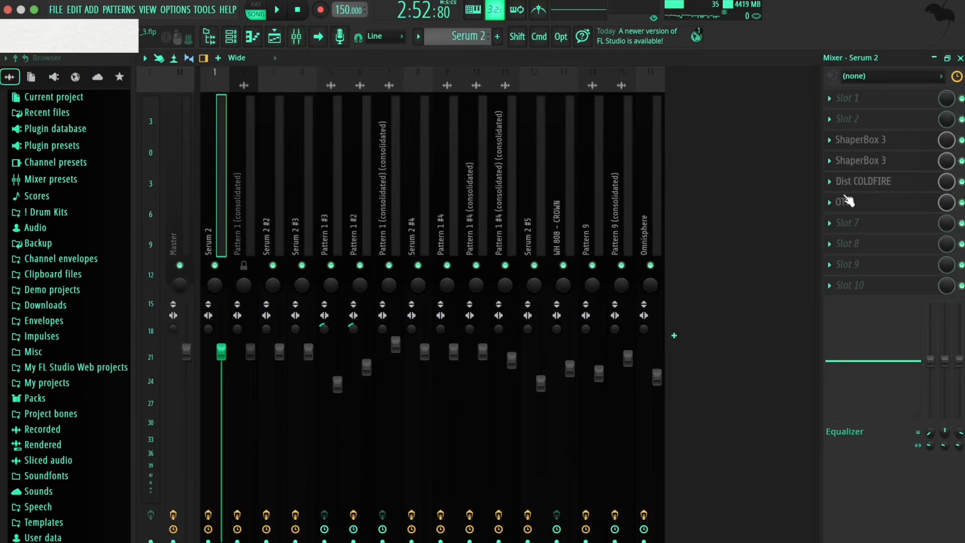
{"action": "left_click", "coordinate": [878, 146]}
{"action": "left_click", "coordinate": [261, 177]}
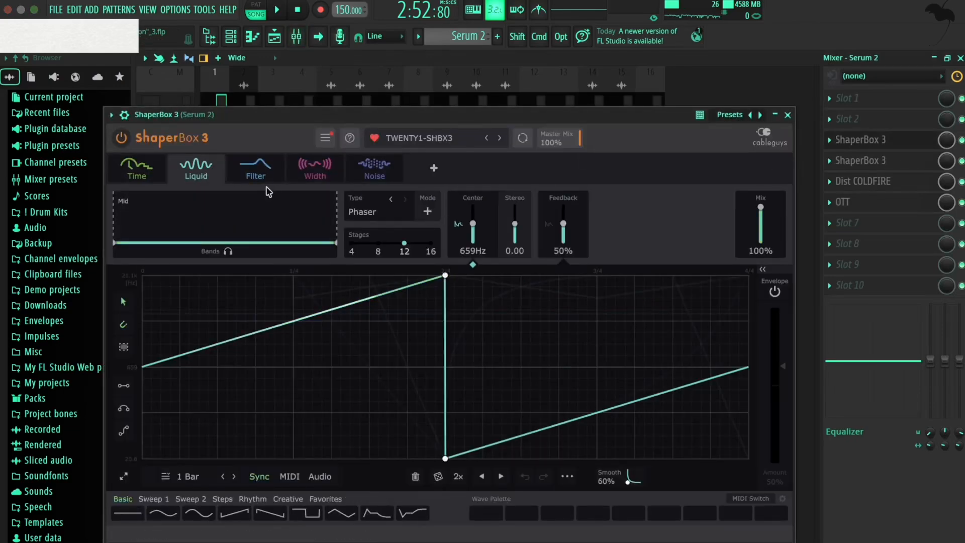
{"action": "left_click", "coordinate": [315, 171]}
{"action": "left_click", "coordinate": [375, 171]}
{"action": "left_click", "coordinate": [788, 114]}
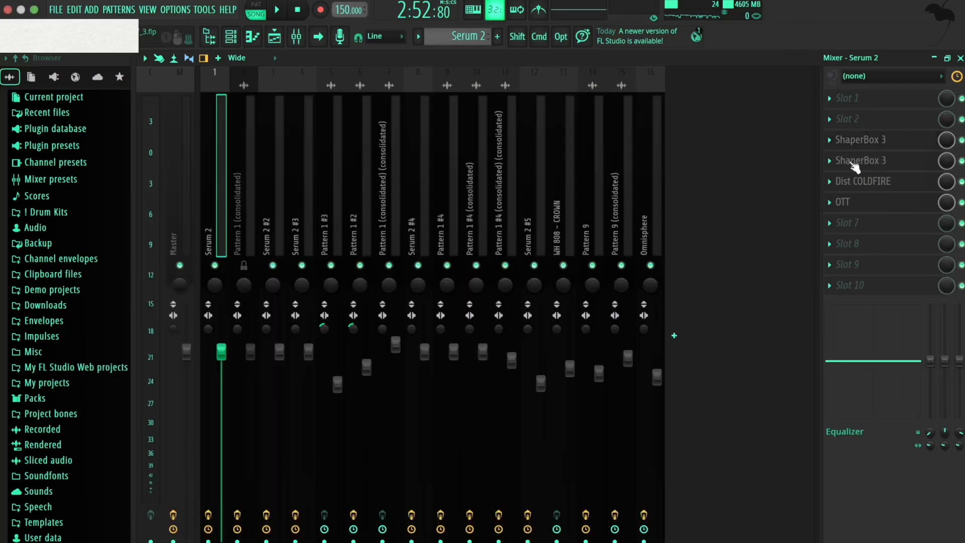
Review the second ShaperBox 3 on the Serum 2 insert, from Liquid and Filter through Width, Time, Volume, Reverb and Comp
{"action": "left_click", "coordinate": [853, 162]}
{"action": "left_click", "coordinate": [163, 194]}
{"action": "left_click", "coordinate": [220, 195]}
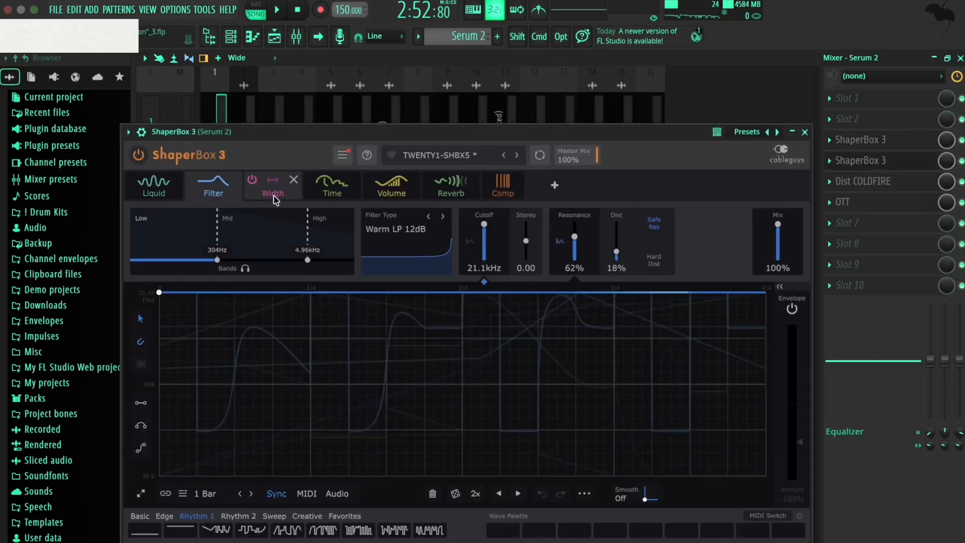
{"action": "left_click", "coordinate": [274, 197]}
{"action": "left_click", "coordinate": [331, 200]}
{"action": "left_click", "coordinate": [394, 200]}
{"action": "left_click", "coordinate": [451, 198]}
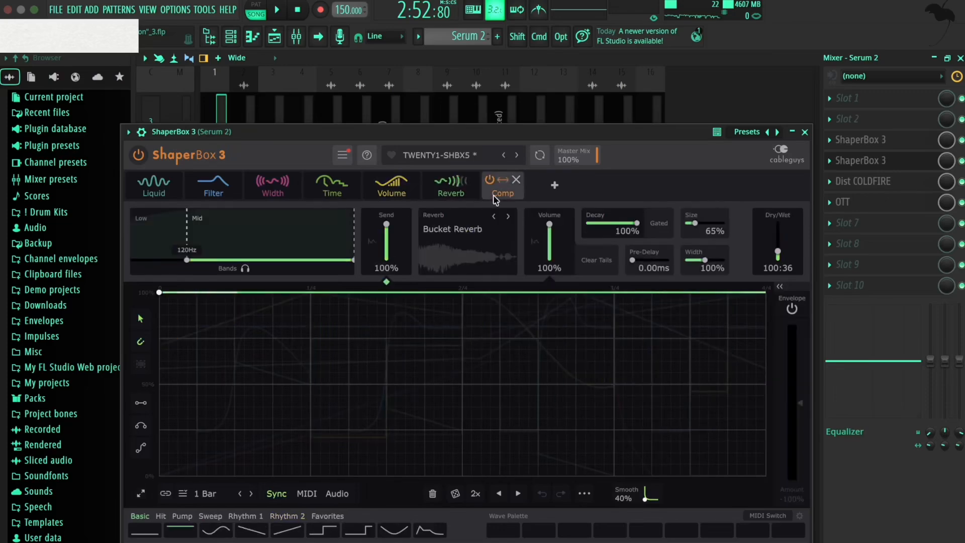
{"action": "left_click", "coordinate": [497, 200]}
{"action": "left_click", "coordinate": [805, 132]}
View the Dist COLDFIRE and OTT effects on the Serum 2 insert, closing each plugin window
{"action": "left_click", "coordinate": [878, 182]}
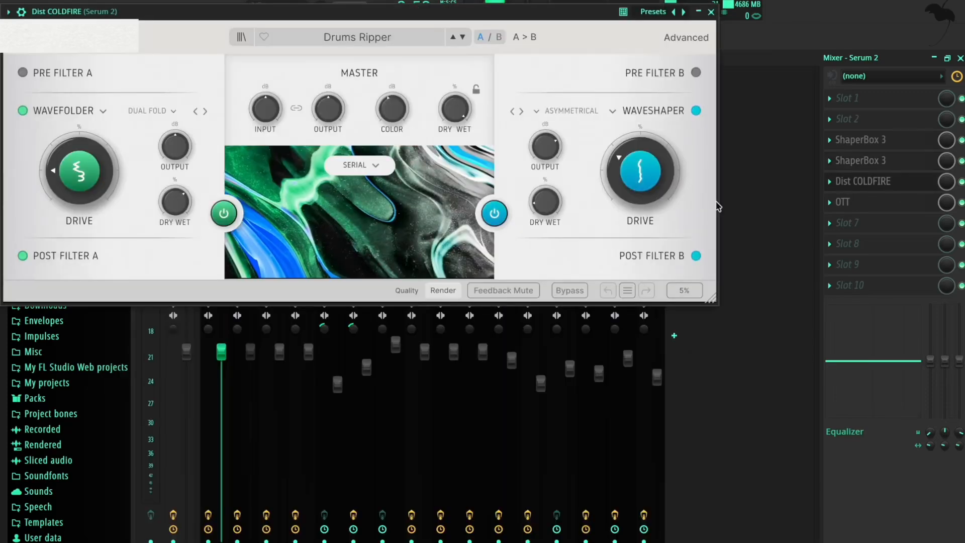
{"action": "left_click", "coordinate": [879, 182]}
{"action": "left_click", "coordinate": [841, 203]}
{"action": "key", "text": "Escape"}
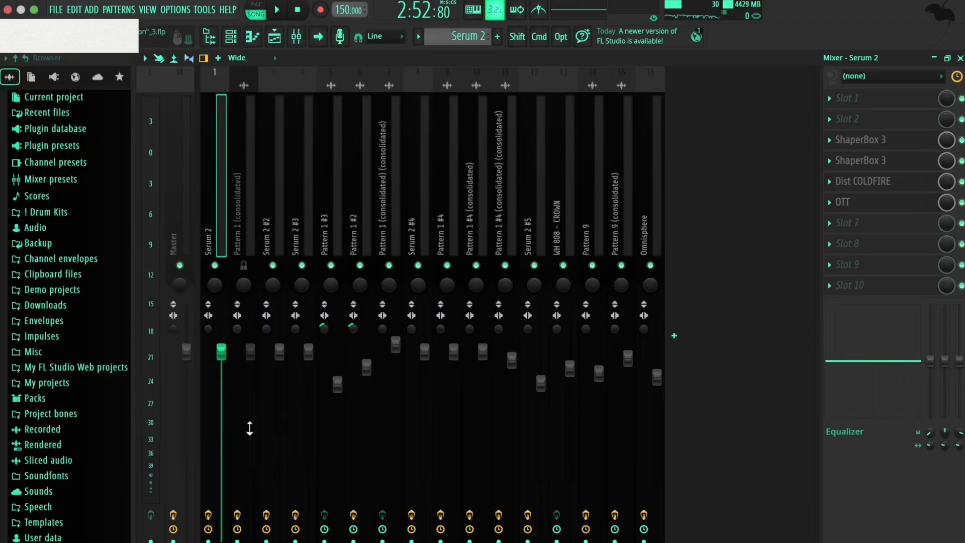
Play the Serum 2 melody through its mixer effects, and return to the playlist
{"action": "key", "text": "space"}
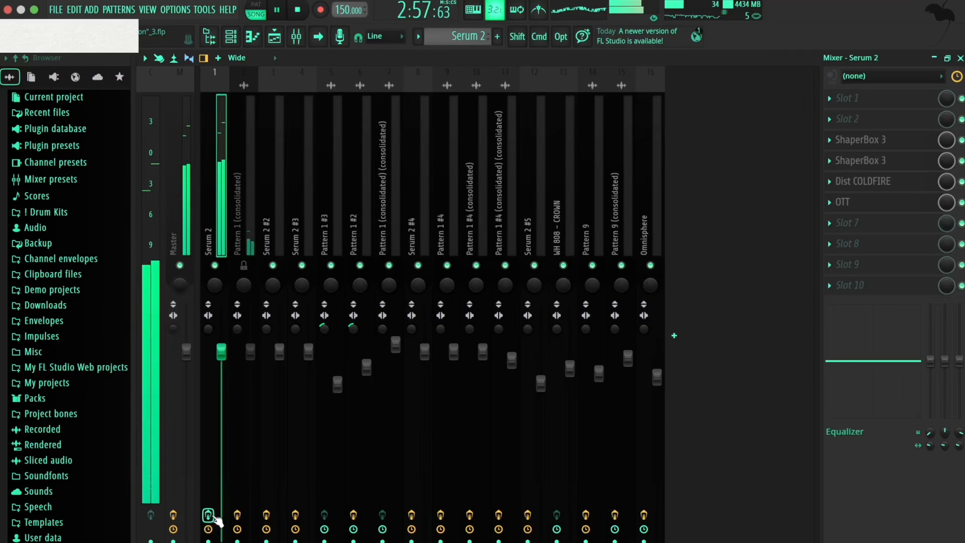
{"action": "key", "text": "space"}
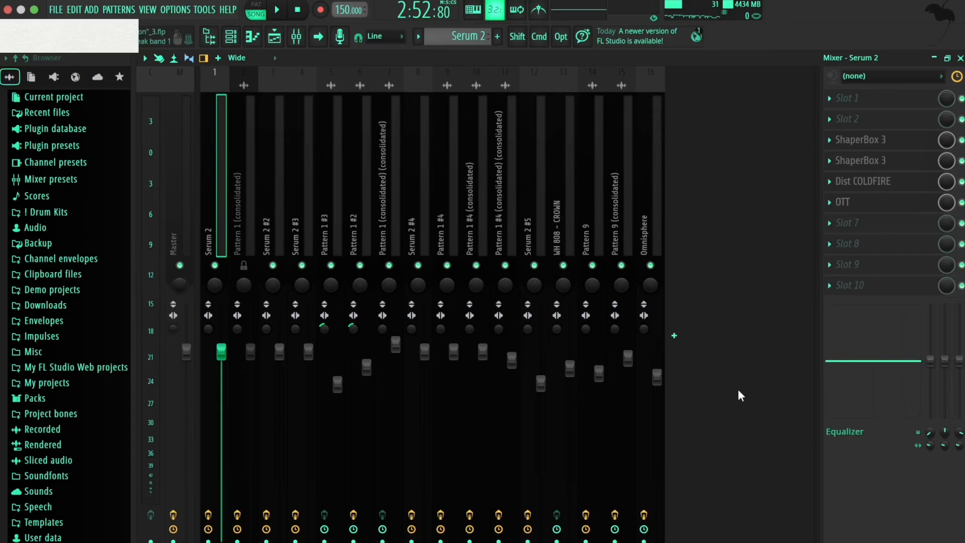
{"action": "key", "text": "Escape"}
{"action": "key", "text": "Escape"}
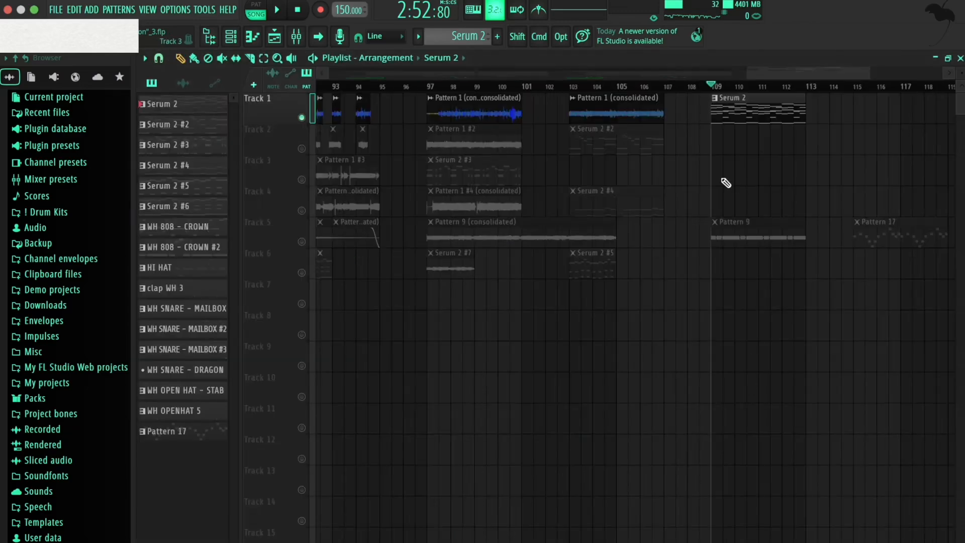
Move playback to bar 103 and review the ShaperBox 3 modules on the Pattern 1 (consolidated) mixer insert
{"action": "left_click", "coordinate": [573, 87]}
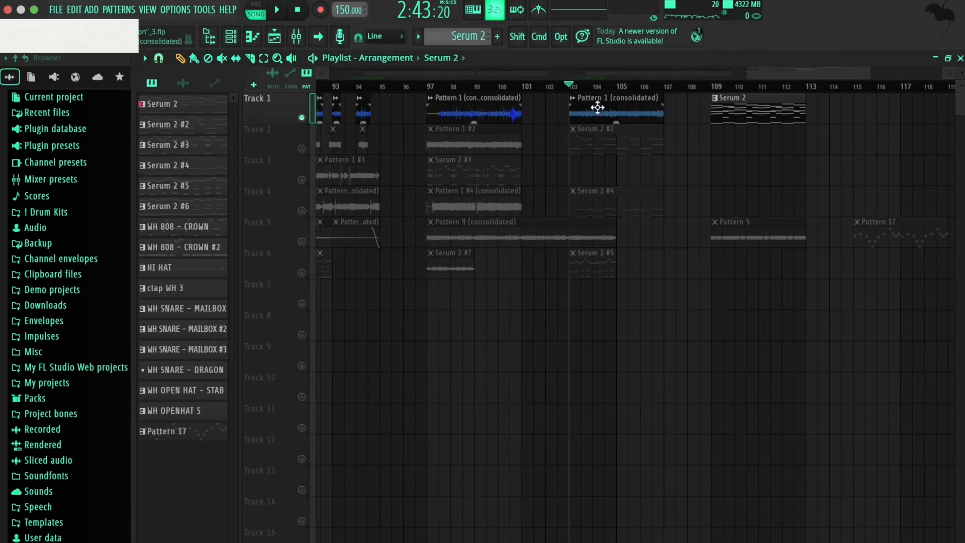
{"action": "left_click", "coordinate": [297, 36]}
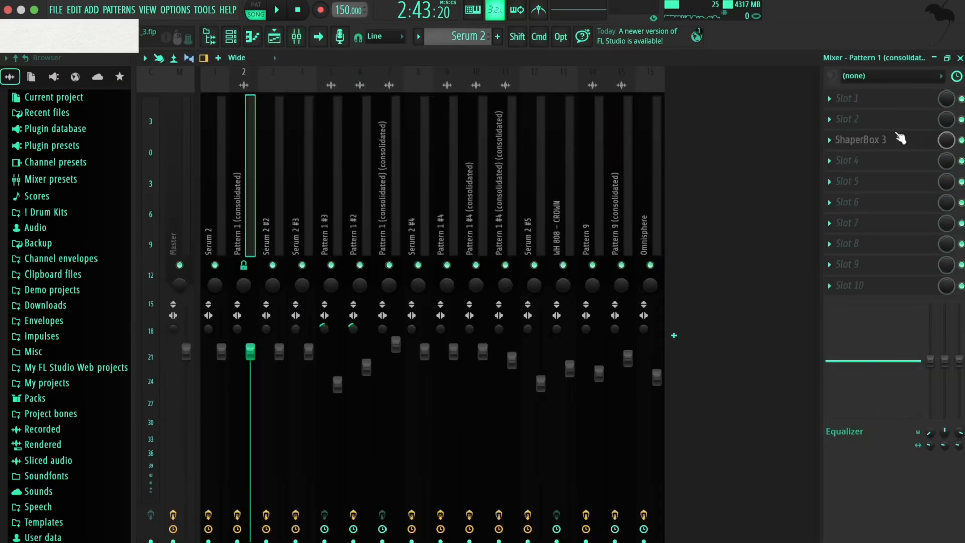
{"action": "left_click", "coordinate": [881, 143]}
{"action": "left_click", "coordinate": [94, 68]}
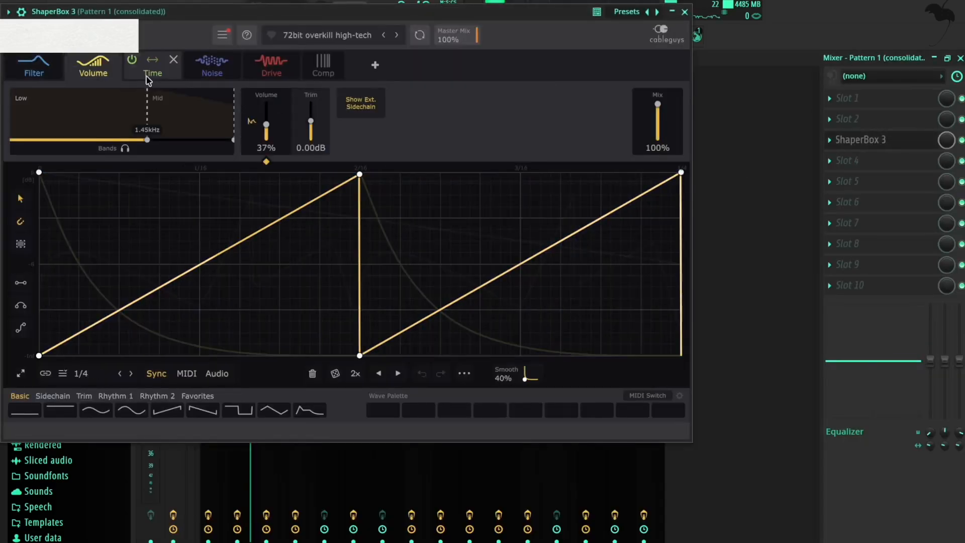
{"action": "left_click", "coordinate": [212, 73]}
{"action": "left_click", "coordinate": [285, 75]}
{"action": "left_click", "coordinate": [329, 77]}
{"action": "key", "text": "Escape"}
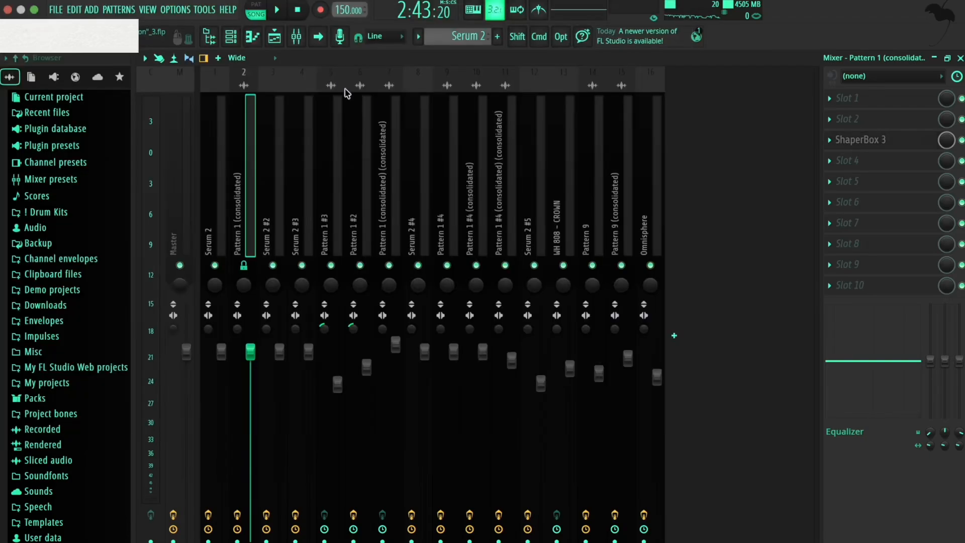
Play the Pattern 1 (consolidated) clip from bar 103, checking both the mixer and the playlist
{"action": "key", "text": "space"}
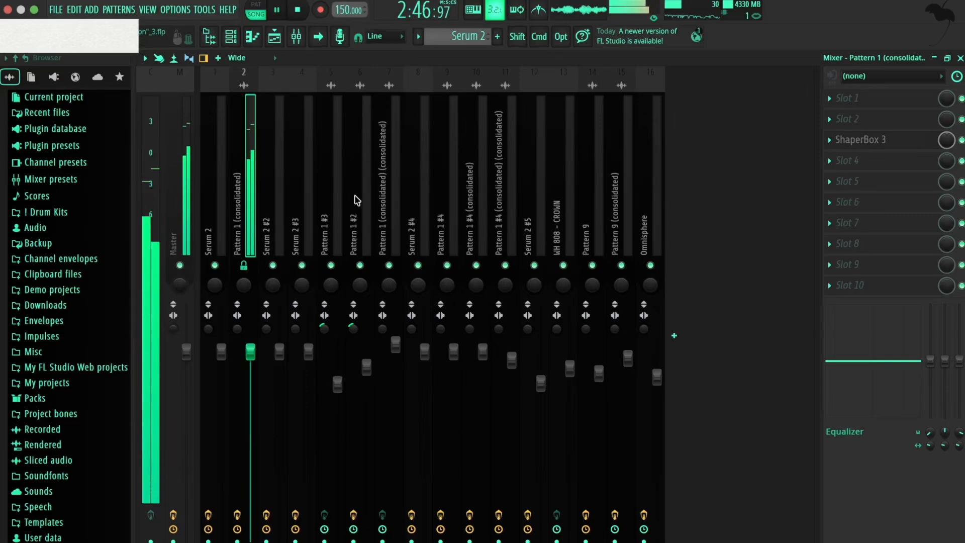
{"action": "key", "text": "F5"}
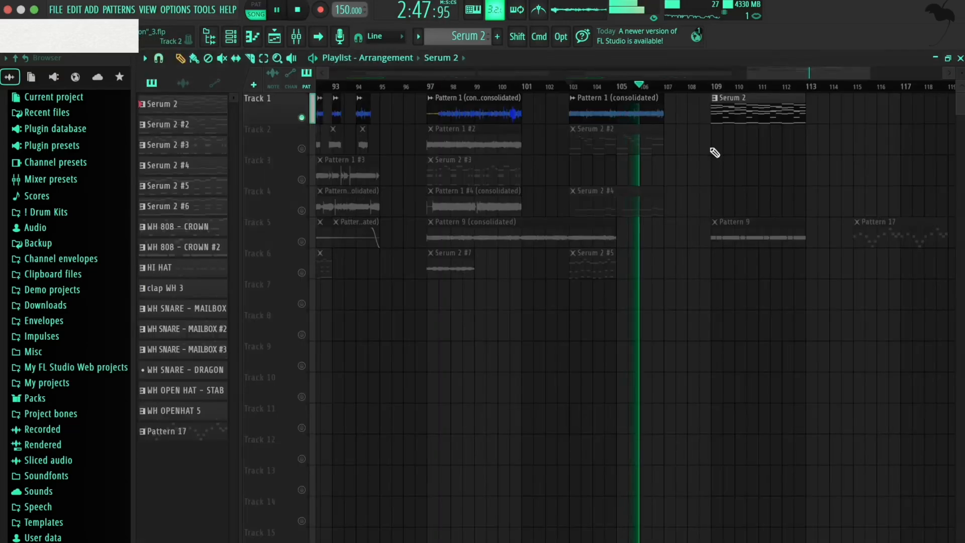
{"action": "left_click", "coordinate": [295, 36]}
{"action": "key", "text": "space"}
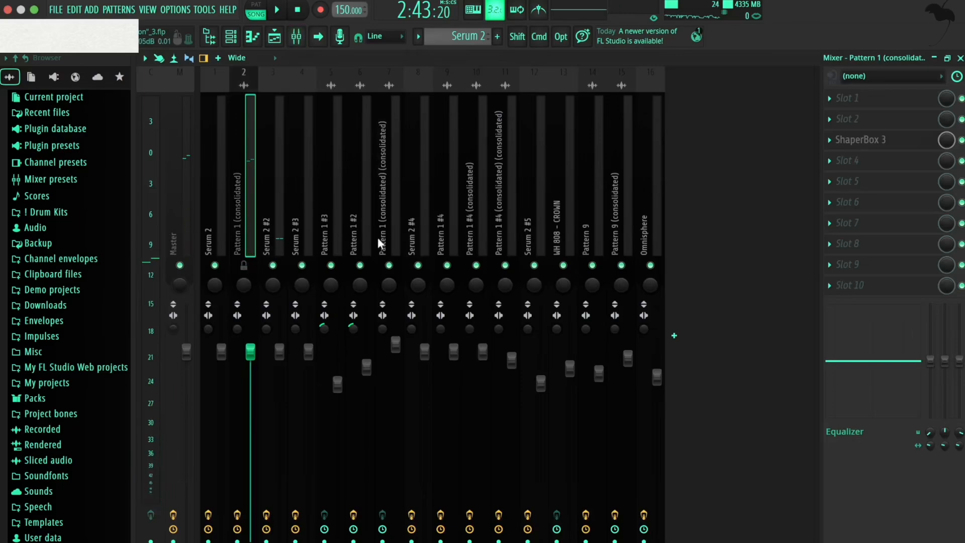
{"action": "key", "text": "F5"}
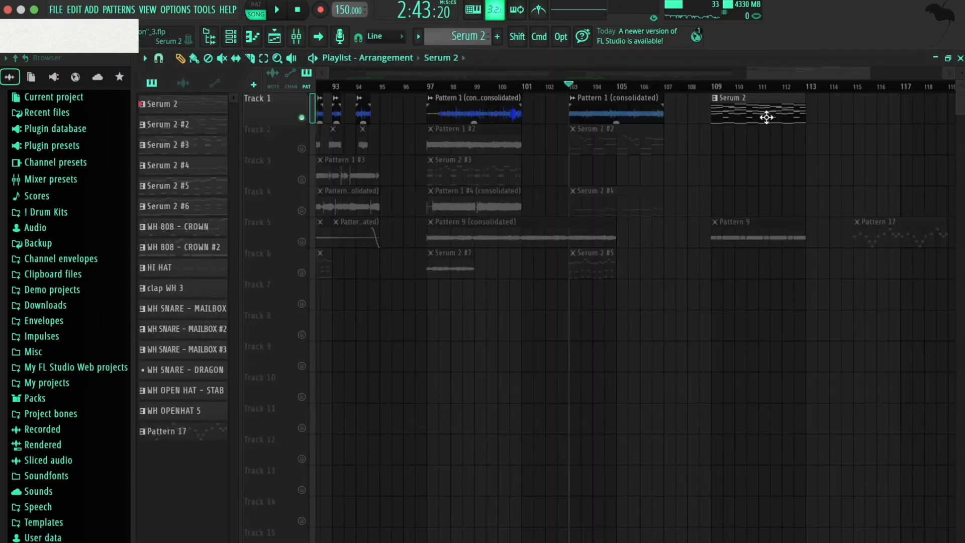
Select the twice-consolidated Pattern 1 clip at bar 97, view its mixer insert and play it back
{"action": "left_click", "coordinate": [427, 87]}
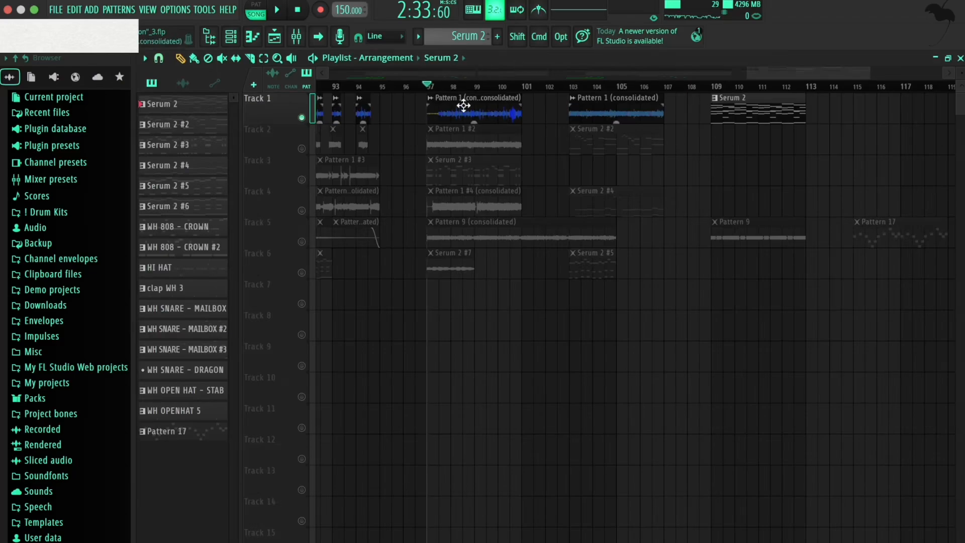
{"action": "double_click", "coordinate": [481, 107]}
{"action": "key", "text": "Escape"}
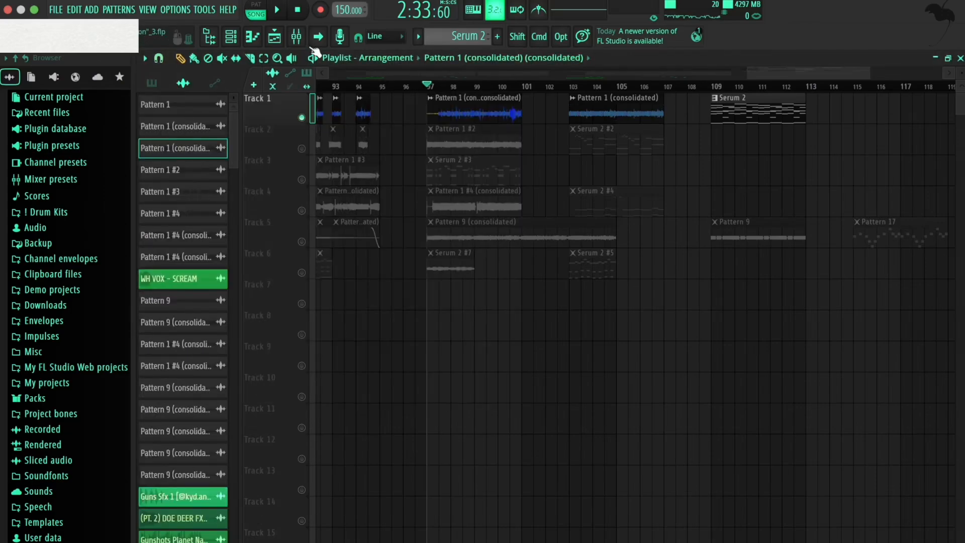
{"action": "left_click", "coordinate": [296, 36]}
{"action": "key", "text": "space"}
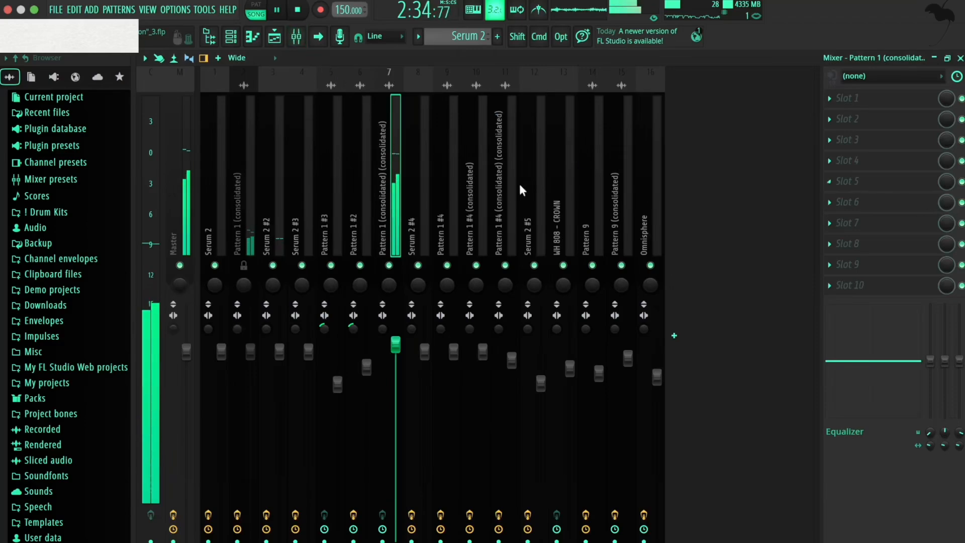
{"action": "key", "text": "F5"}
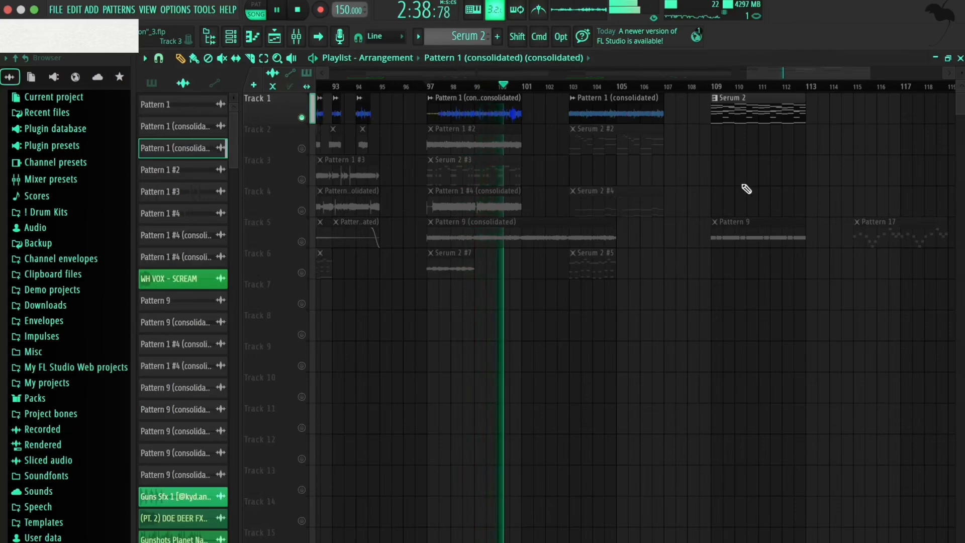
{"action": "key", "text": "space"}
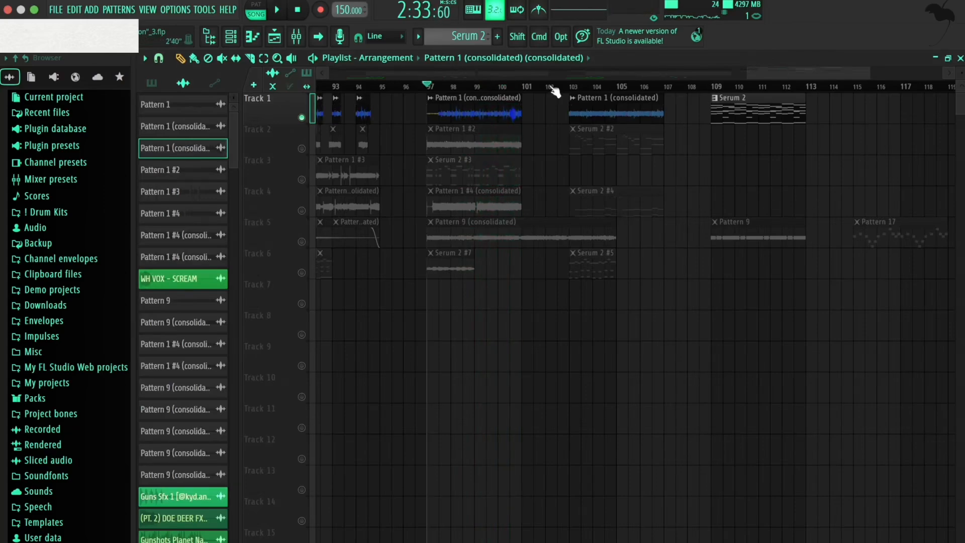
Play back the chopped Track 1 audio clips starting at bar 91
{"action": "left_click_drag", "start_coordinate": [805, 71], "coordinate": [714, 67]}
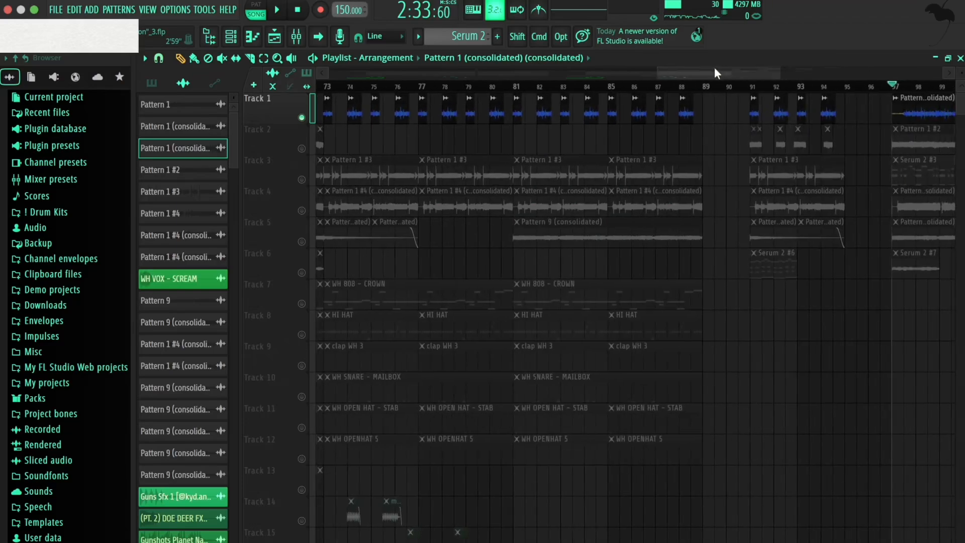
{"action": "left_click", "coordinate": [751, 89]}
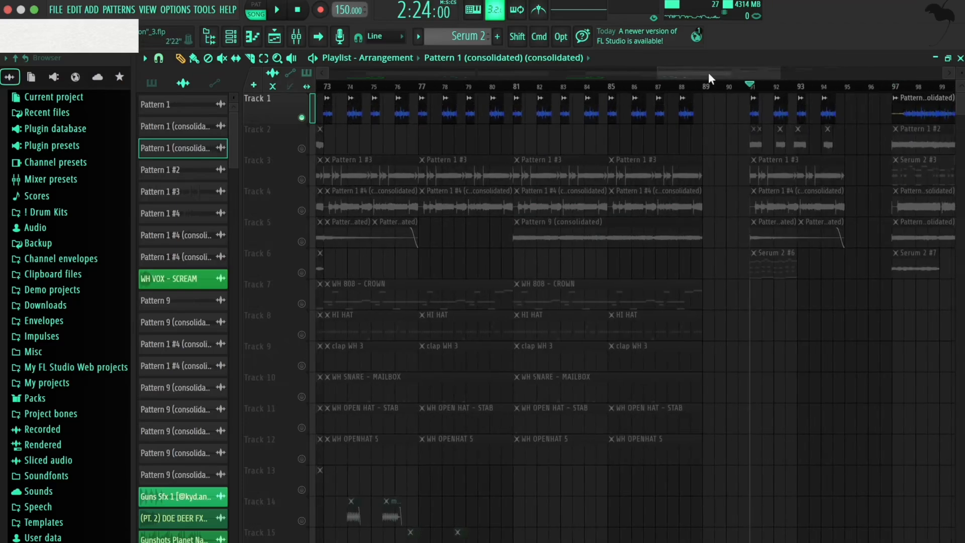
{"action": "left_click_drag", "start_coordinate": [704, 69], "coordinate": [721, 71]}
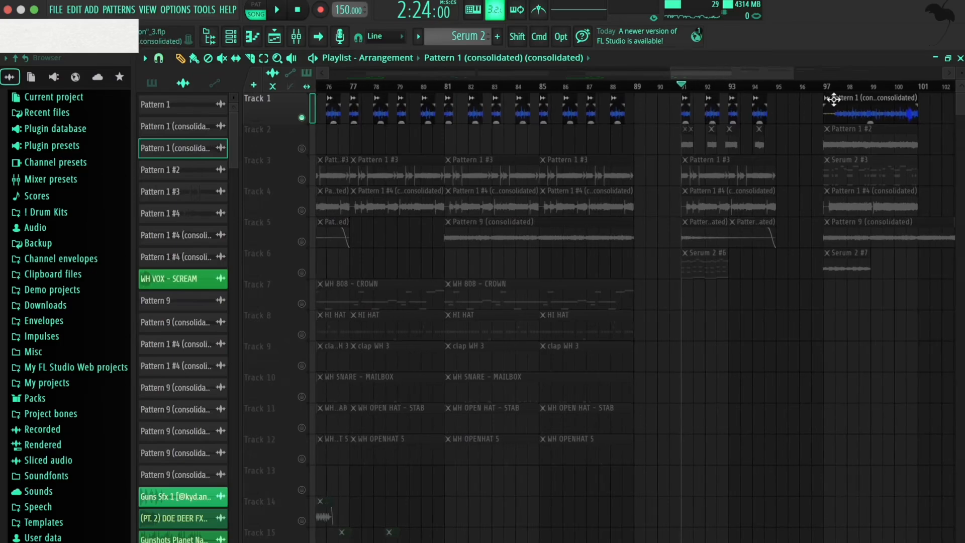
{"action": "key", "text": "space"}
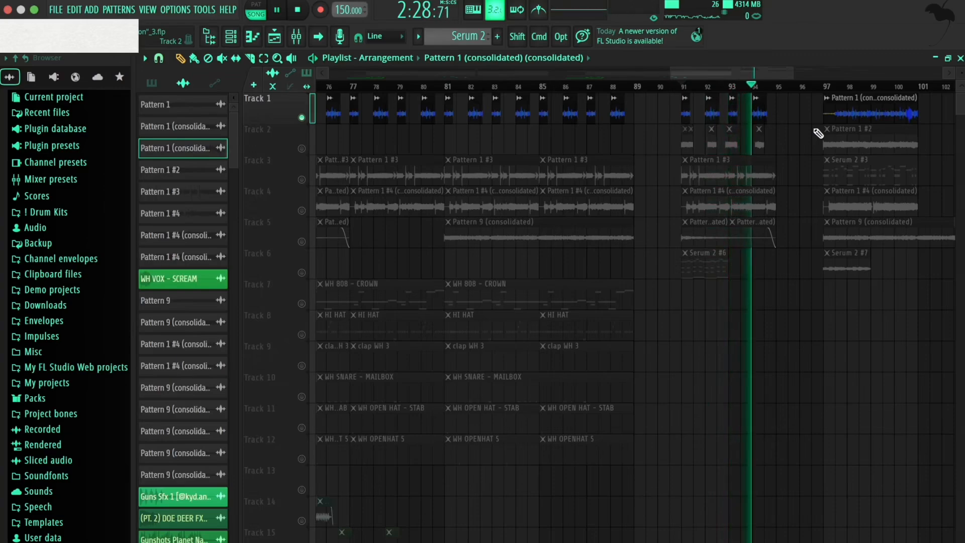
{"action": "key", "text": "space"}
Solo Track 2, set playback to bar 103 and open the Serum 2 #2 pattern in the piano roll
{"action": "left_click_drag", "start_coordinate": [757, 72], "coordinate": [815, 64]}
{"action": "right_click", "coordinate": [301, 148]}
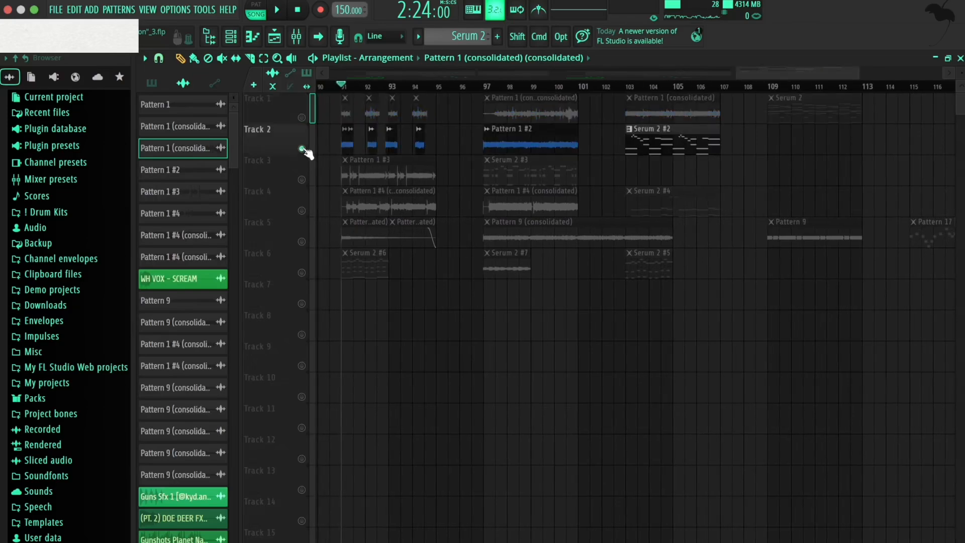
{"action": "left_click", "coordinate": [627, 89]}
{"action": "double_click", "coordinate": [638, 142]}
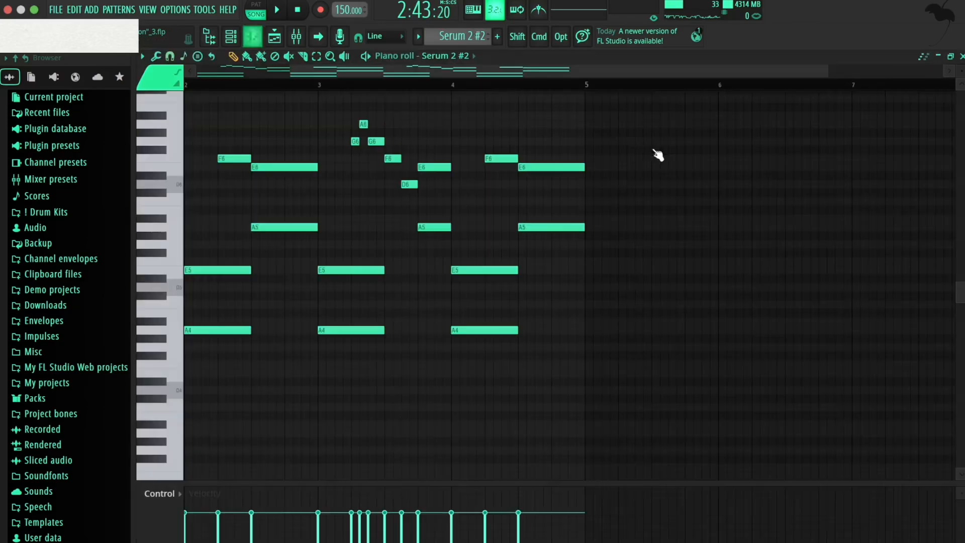
Play the Serum 2 #2 pattern and review its full note layout in the piano roll from bar 1
{"action": "scroll", "coordinate": [748, 152], "scroll_direction": "up", "scroll_amount": 3}
{"action": "key", "text": "space"}
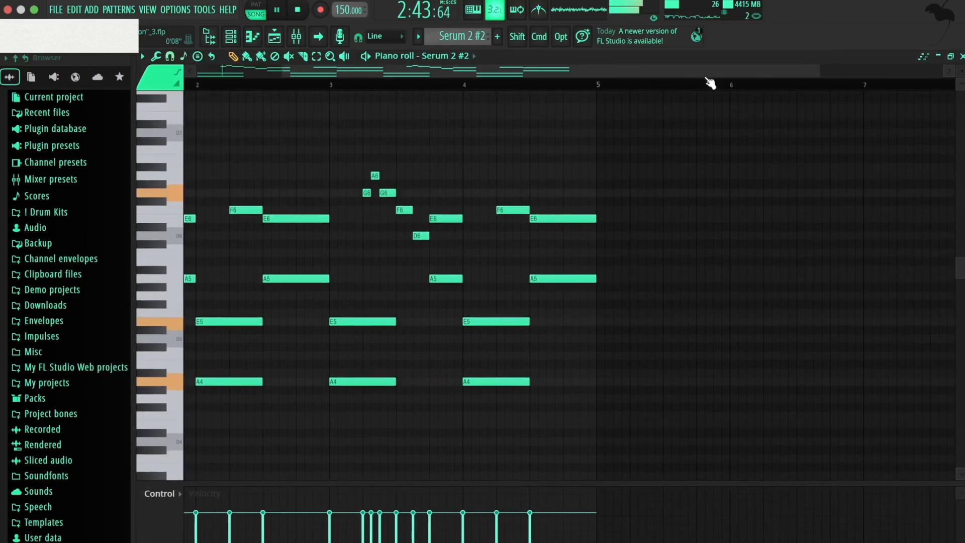
{"action": "scroll", "coordinate": [818, 150], "scroll_direction": "down", "scroll_amount": 2}
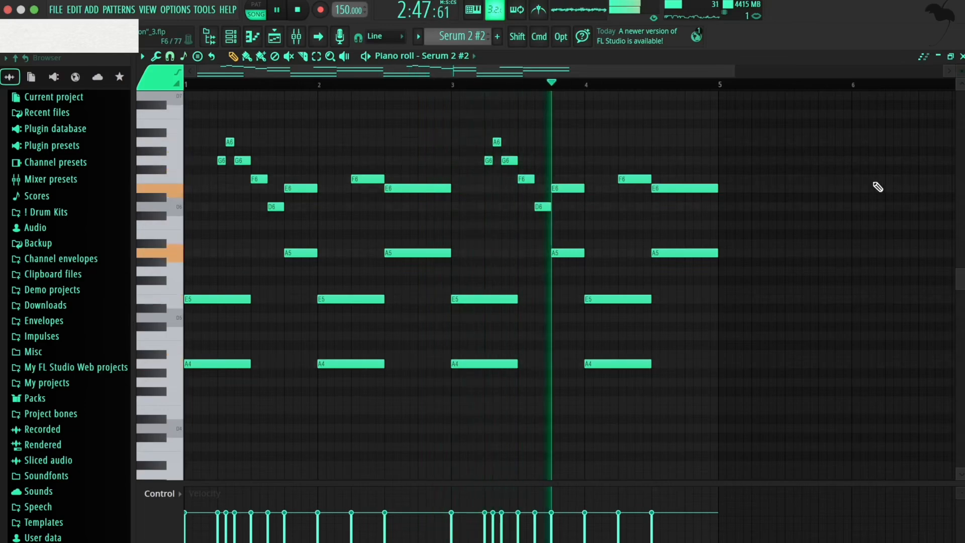
{"action": "key", "text": "space"}
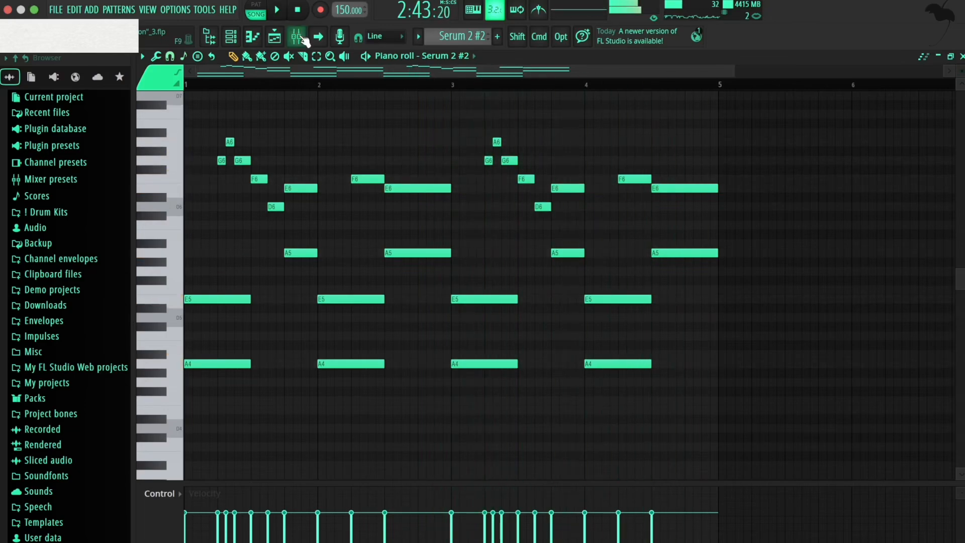
View the Serum 2 #2 mixer insert and inspect the Time, Pan and Filter shapers of its first ShaperBox 3
{"action": "left_click", "coordinate": [296, 36]}
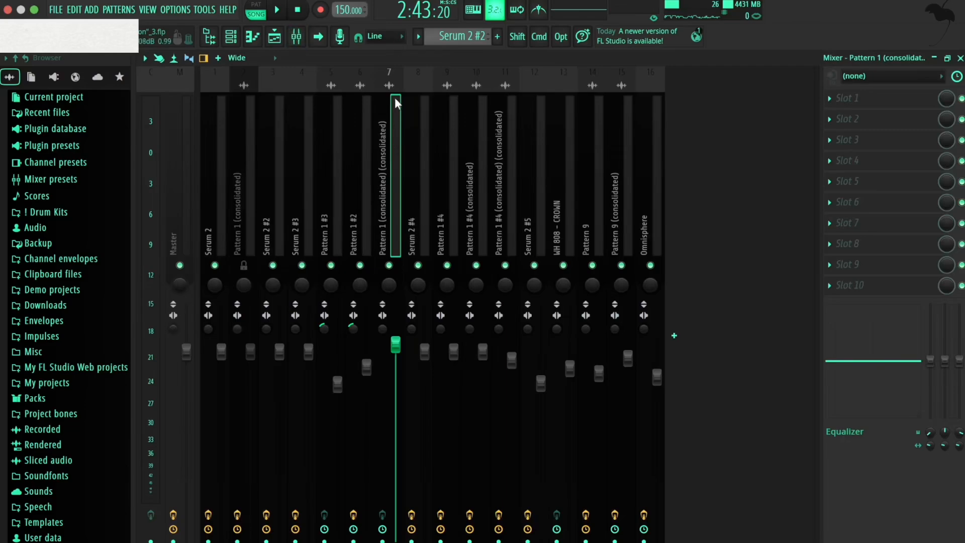
{"action": "left_click", "coordinate": [270, 206]}
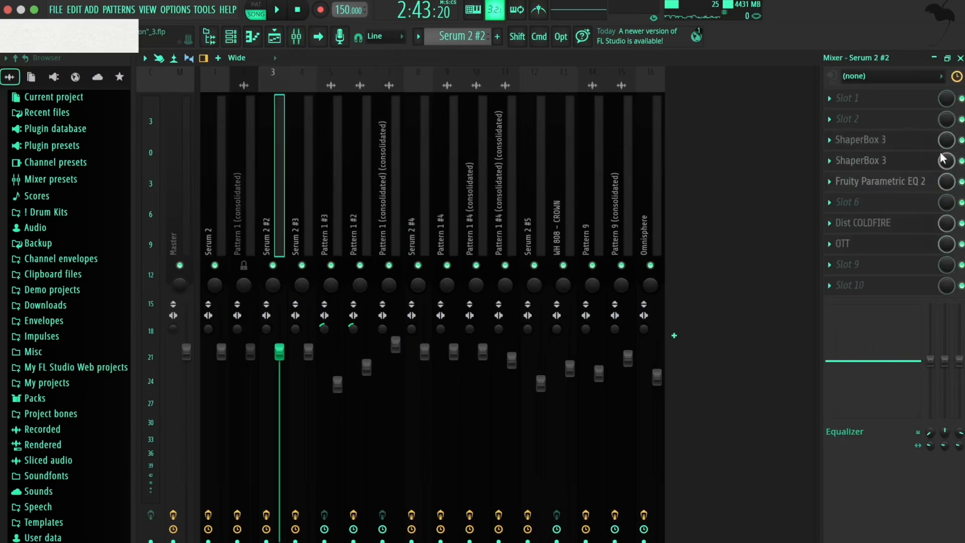
{"action": "left_click", "coordinate": [887, 143]}
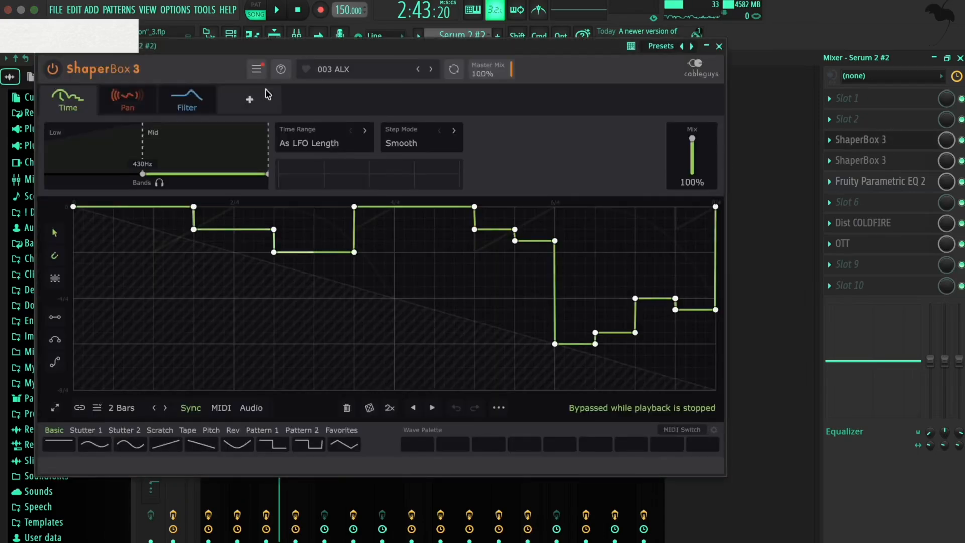
{"action": "left_click", "coordinate": [116, 111]}
{"action": "left_click", "coordinate": [169, 110]}
{"action": "key", "text": "Escape"}
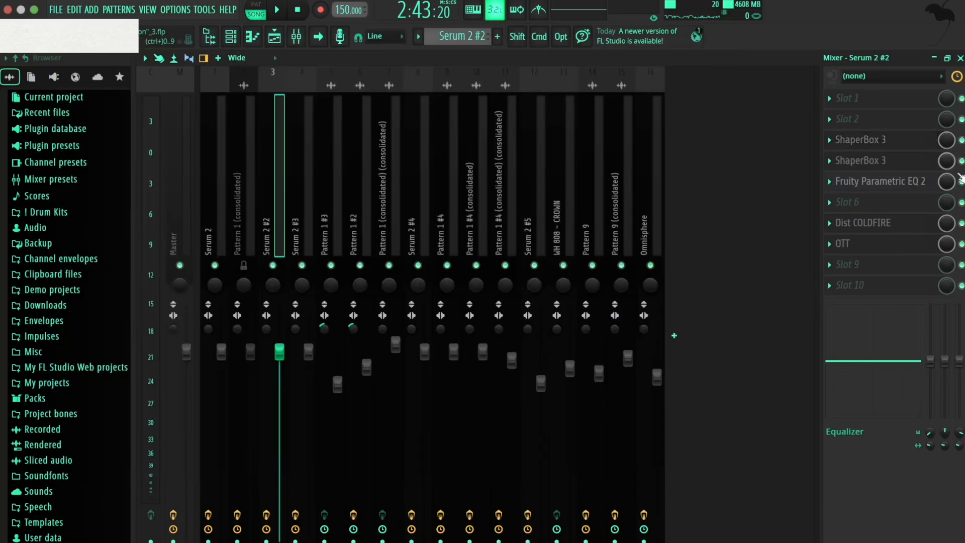
Inspect the second ShaperBox 3 and the OTT effect on the Serum 2 #2 insert, closing the effect and mixer windows
{"action": "left_click", "coordinate": [893, 163]}
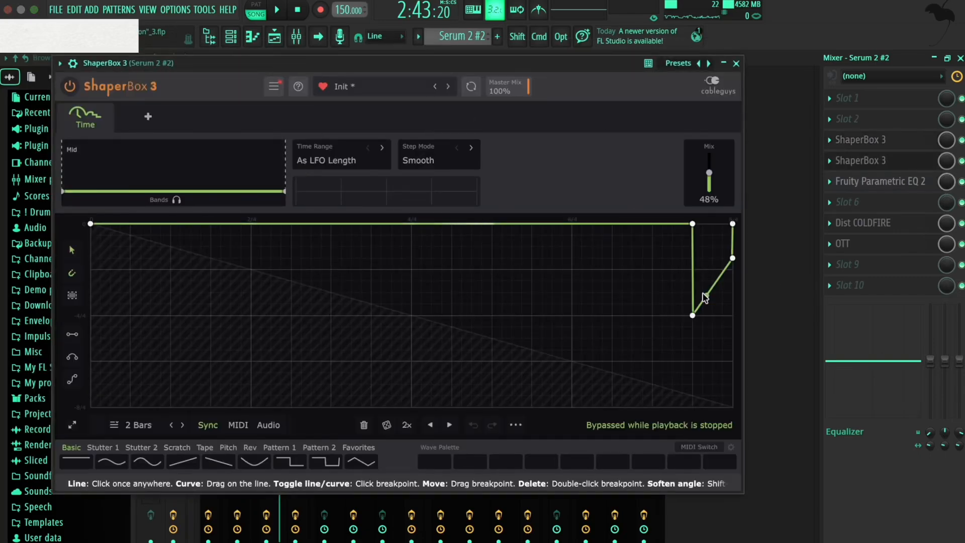
{"action": "key", "text": "Escape"}
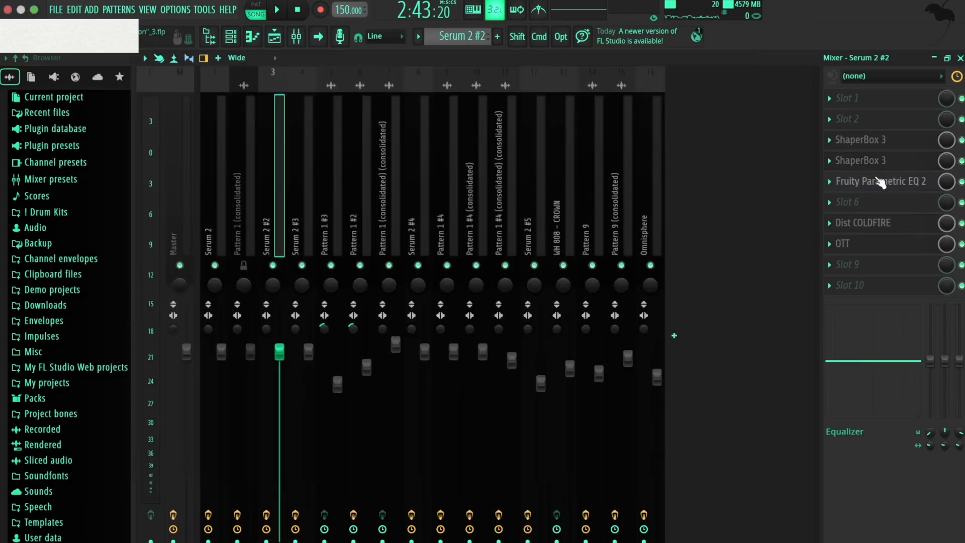
{"action": "key", "text": "Escape"}
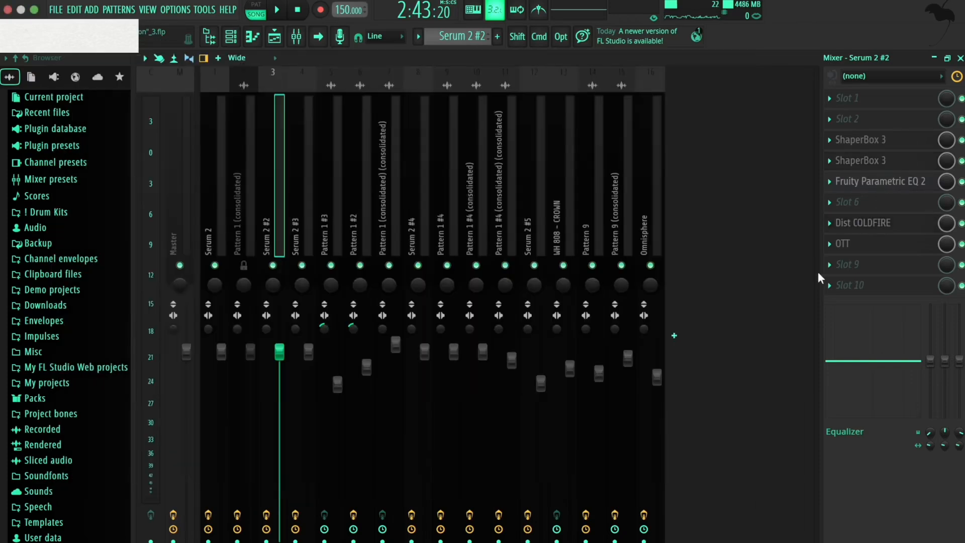
{"action": "left_click", "coordinate": [863, 250]}
{"action": "key", "text": "Escape"}
{"action": "key", "text": "Escape"}
{"action": "key", "text": "Escape"}
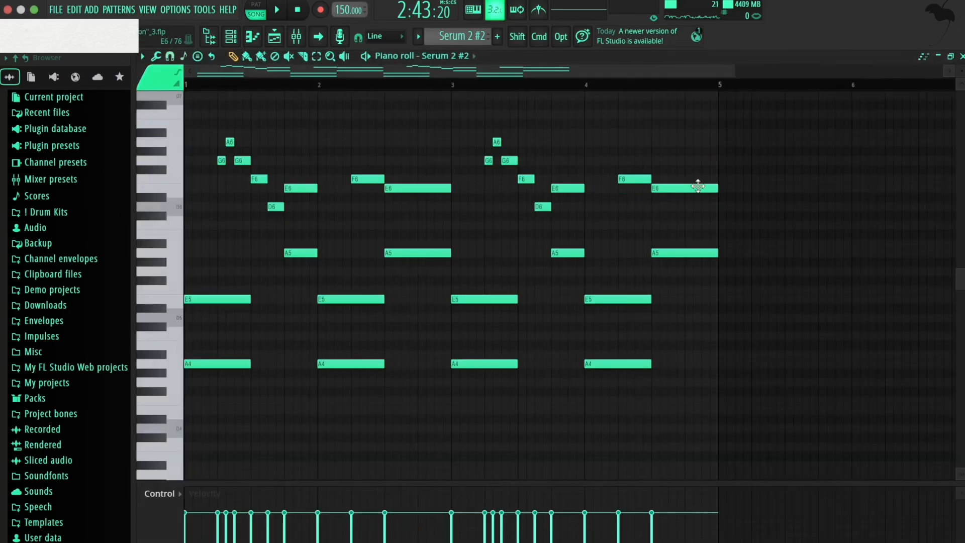
Play the Pattern 1 #2 audio clip on Track 2 from bar 97 and select its channel
{"action": "left_click", "coordinate": [491, 88]}
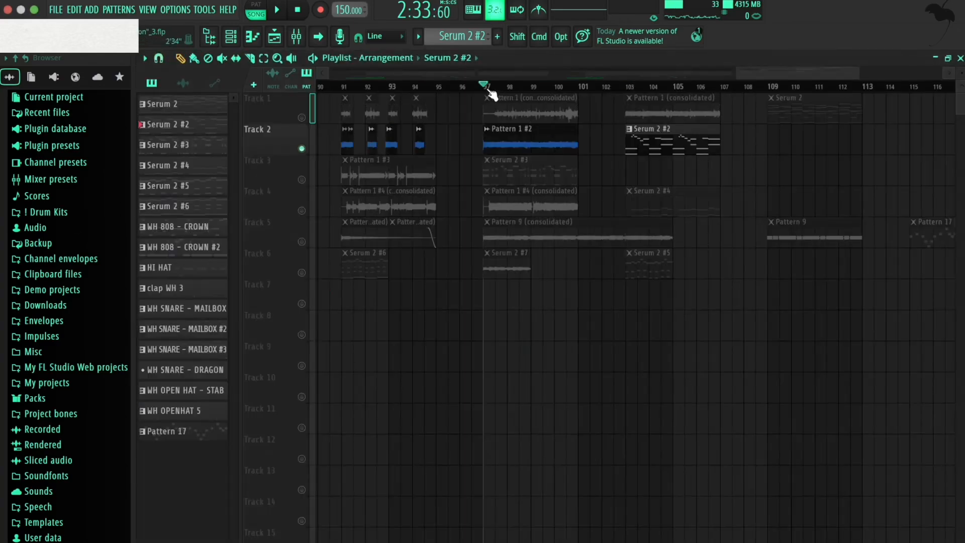
{"action": "key", "text": "space"}
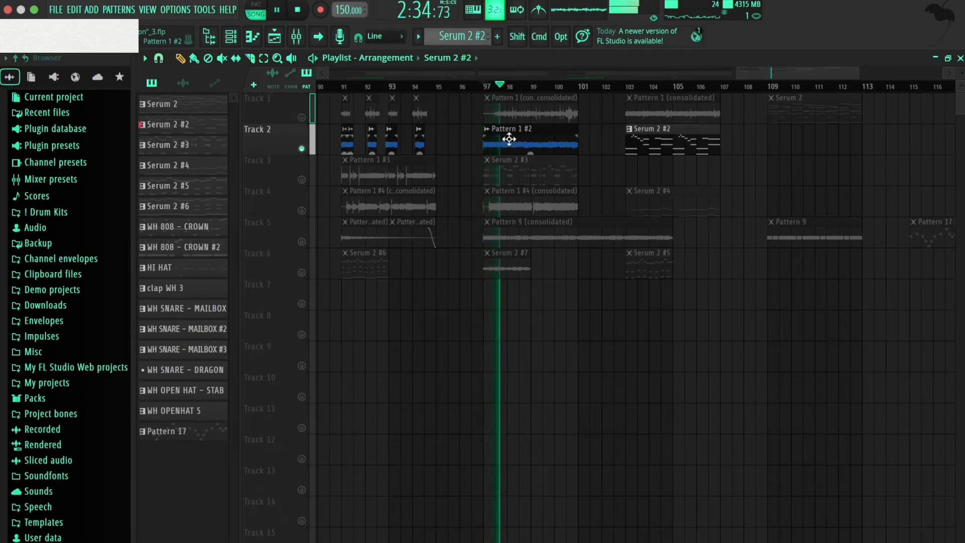
{"action": "left_click", "coordinate": [514, 142]}
{"action": "double_click", "coordinate": [514, 142]}
{"action": "key", "text": "Escape"}
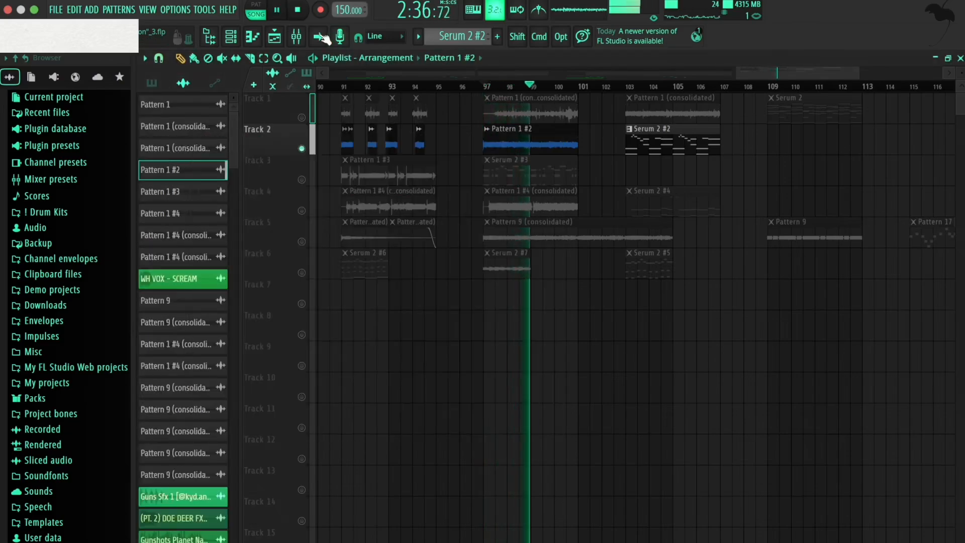
Stop playback and inspect the Fruity Parametric EQ 2 on the Pattern 1 #2 mixer insert
{"action": "left_click", "coordinate": [307, 38]}
{"action": "key", "text": "space"}
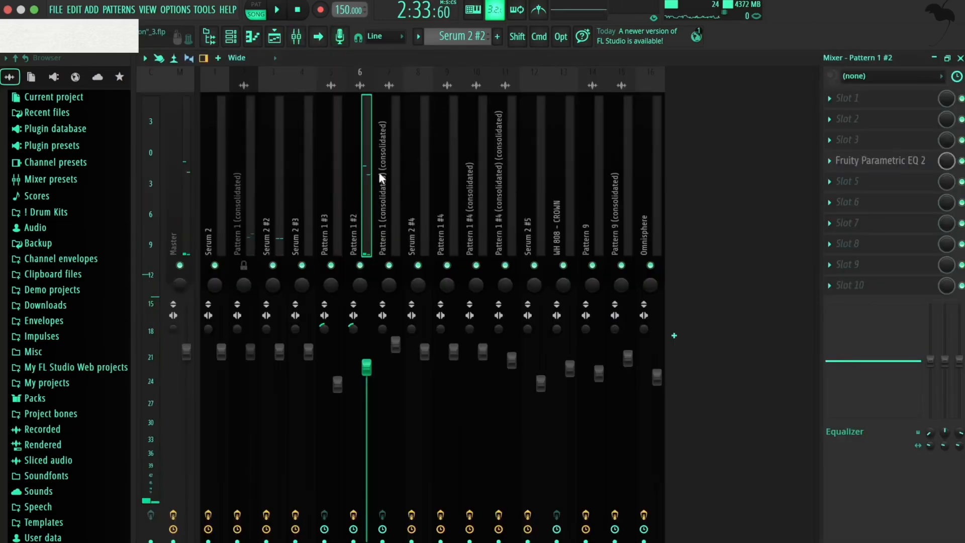
{"action": "left_click", "coordinate": [876, 163]}
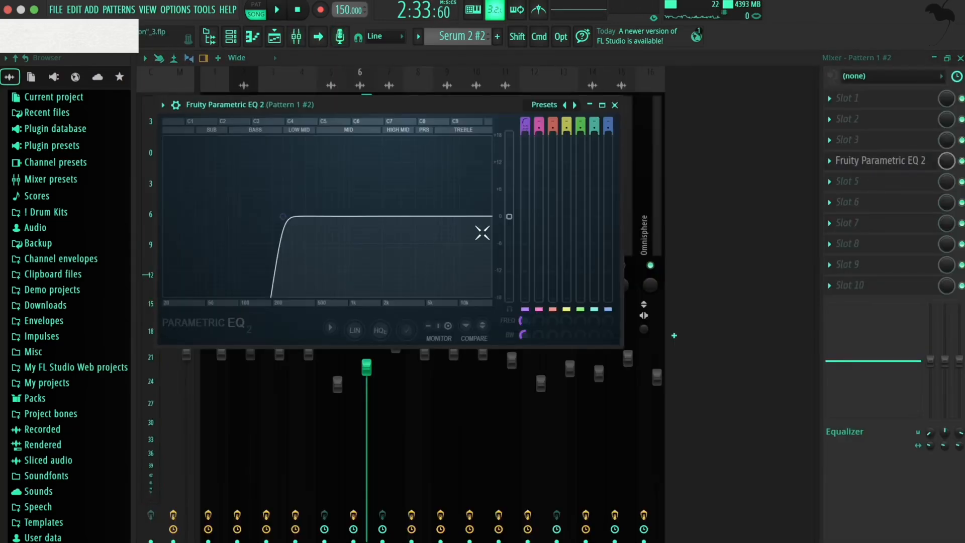
{"action": "key", "text": "Escape"}
{"action": "key", "text": "Escape"}
Play the chopped Pattern 1 #2 clips from bar 91 and review their placement around bars 53 to 73
{"action": "left_click", "coordinate": [345, 88]}
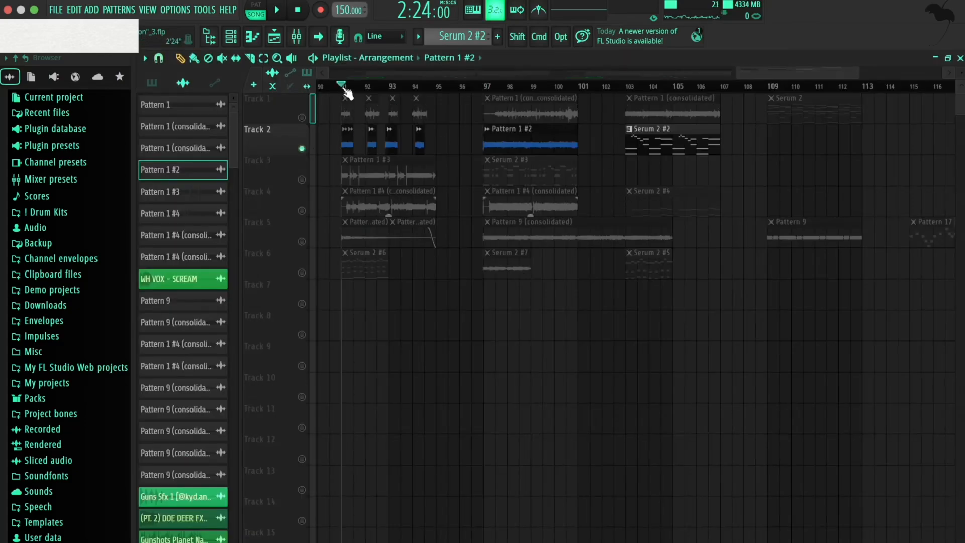
{"action": "left_click_drag", "start_coordinate": [758, 73], "coordinate": [746, 74]}
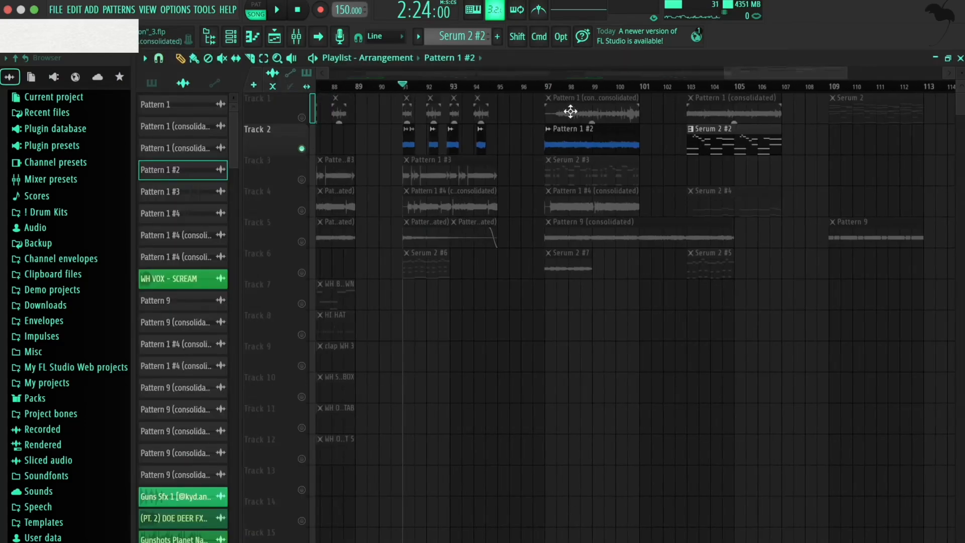
{"action": "key", "text": "space"}
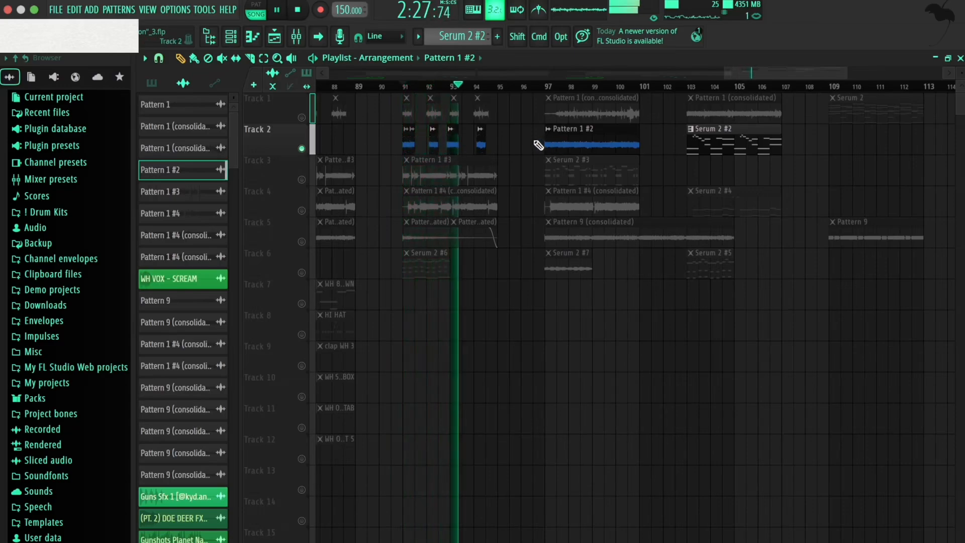
{"action": "key", "text": "space"}
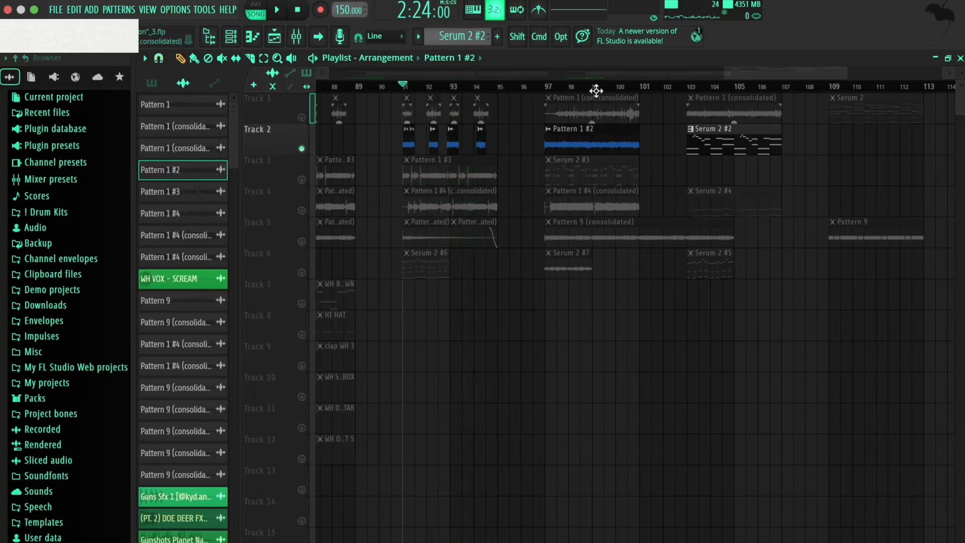
{"action": "left_click_drag", "start_coordinate": [798, 68], "coordinate": [766, 71]}
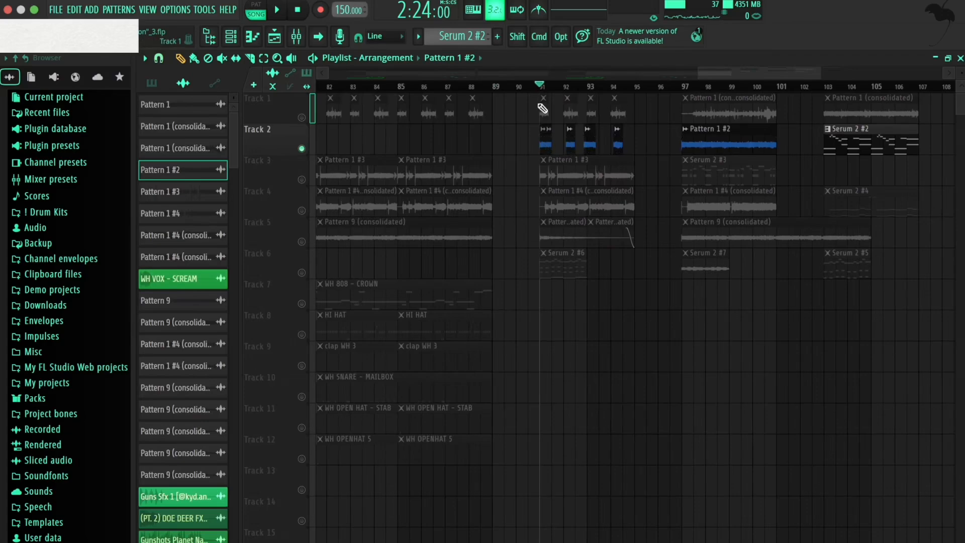
{"action": "left_click_drag", "start_coordinate": [764, 79], "coordinate": [610, 76]}
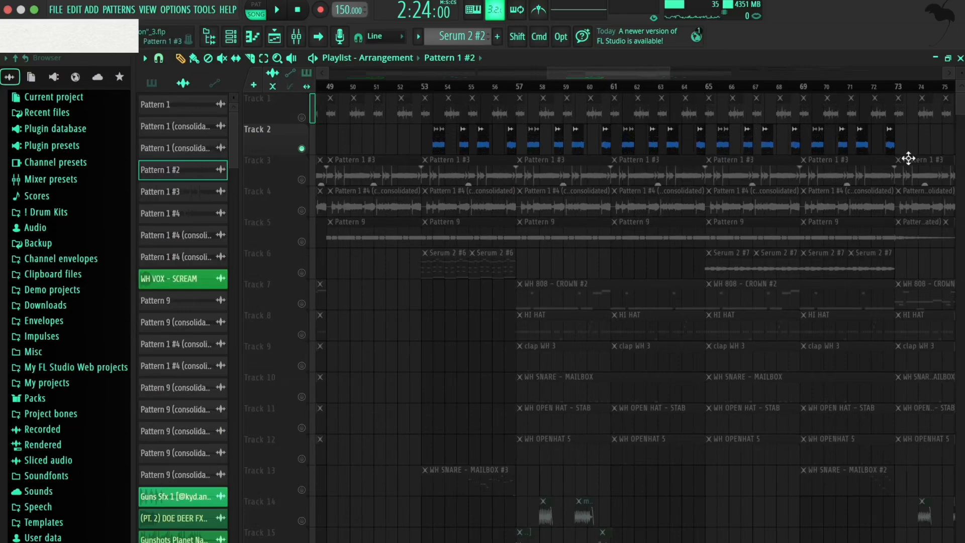
Solo Track 3, set playback to bar 97 and open the Serum 2 #3 pattern in the piano roll
{"action": "mouse_move", "coordinate": [653, 67]}
{"action": "left_mouse_down"}
{"action": "mouse_move", "coordinate": [883, 87]}
{"action": "mouse_move", "coordinate": [815, 98]}
{"action": "left_mouse_up"}
{"action": "left_click", "coordinate": [304, 175]}
{"action": "left_click", "coordinate": [620, 87]}
{"action": "double_click", "coordinate": [646, 171]}
Play the Serum 2 #3 pattern, examine its chord and melody notes, and close the piano roll
{"action": "key", "text": "space"}
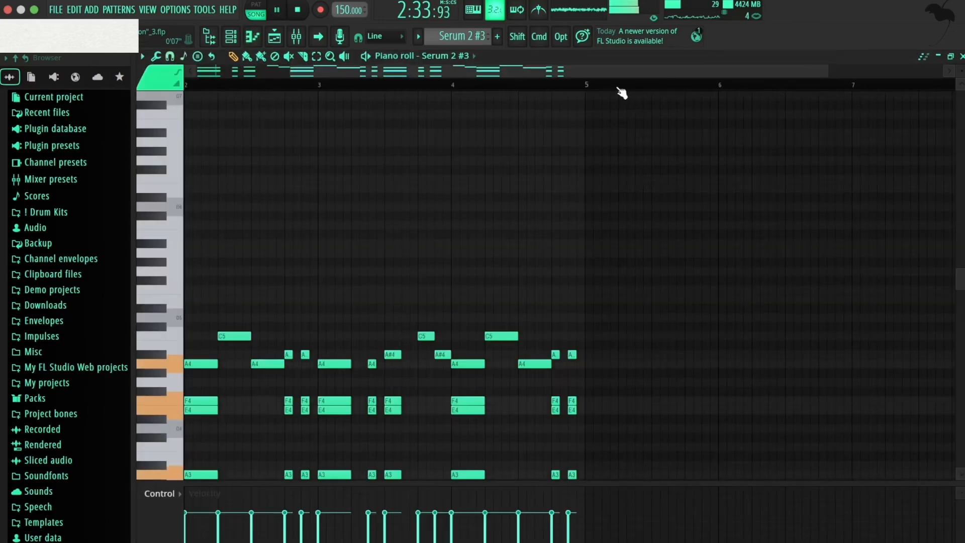
{"action": "scroll", "coordinate": [652, 168], "scroll_direction": "down", "scroll_amount": 3}
{"action": "scroll", "coordinate": [651, 167], "scroll_direction": "down", "scroll_amount": 3}
{"action": "left_click_drag", "start_coordinate": [584, 74], "coordinate": [513, 78]}
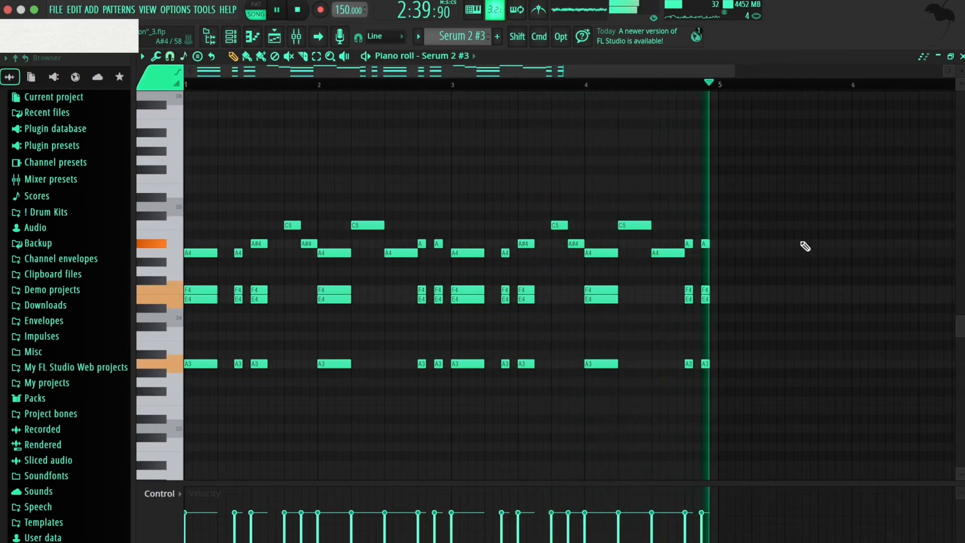
{"action": "key", "text": "space"}
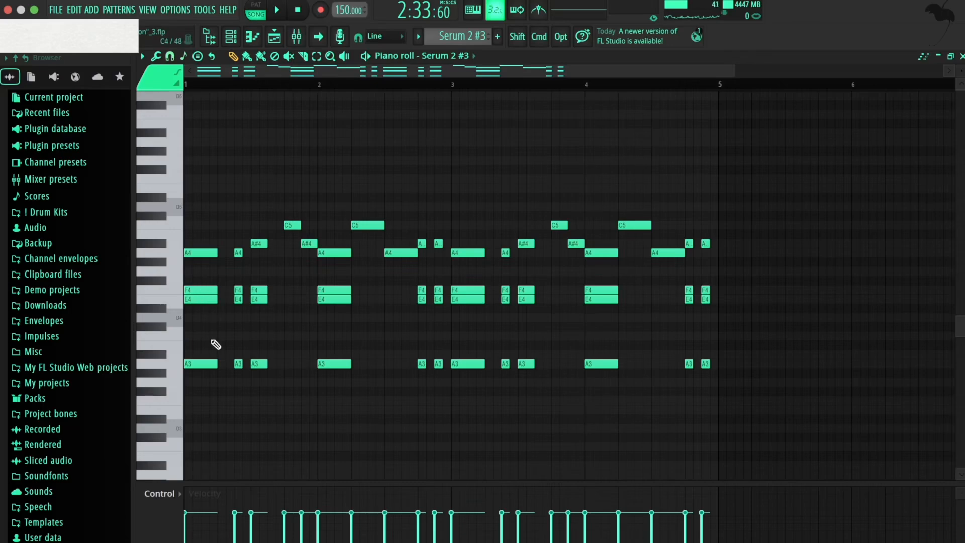
{"action": "key", "text": "Escape"}
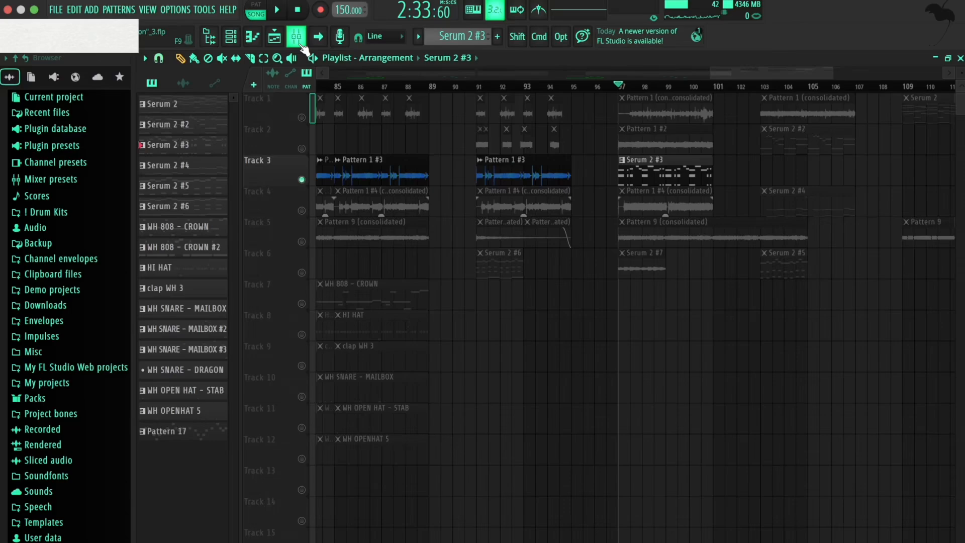
View the Serum 2 #3 mixer insert and inspect its Vocodex and Dist COLDFIRE effects
{"action": "left_click", "coordinate": [302, 45]}
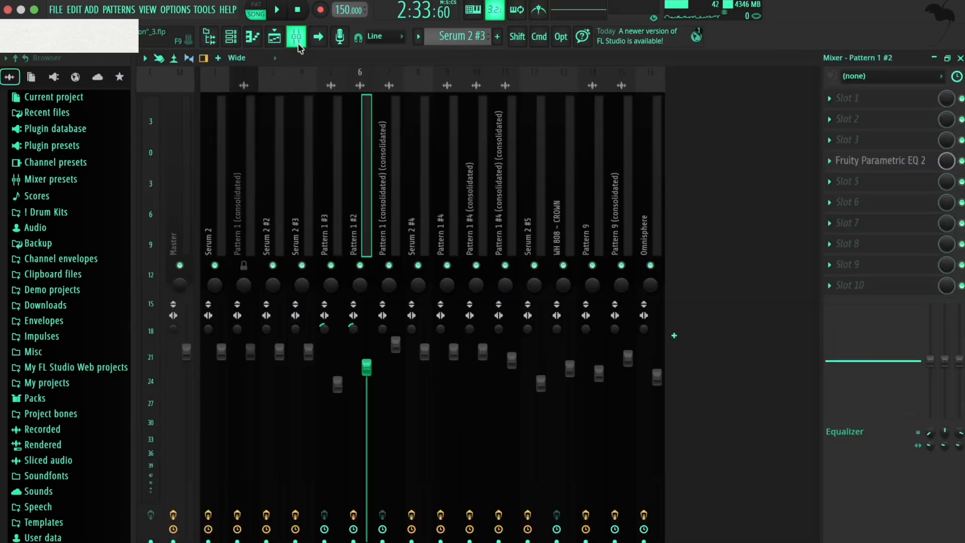
{"action": "left_click", "coordinate": [294, 222]}
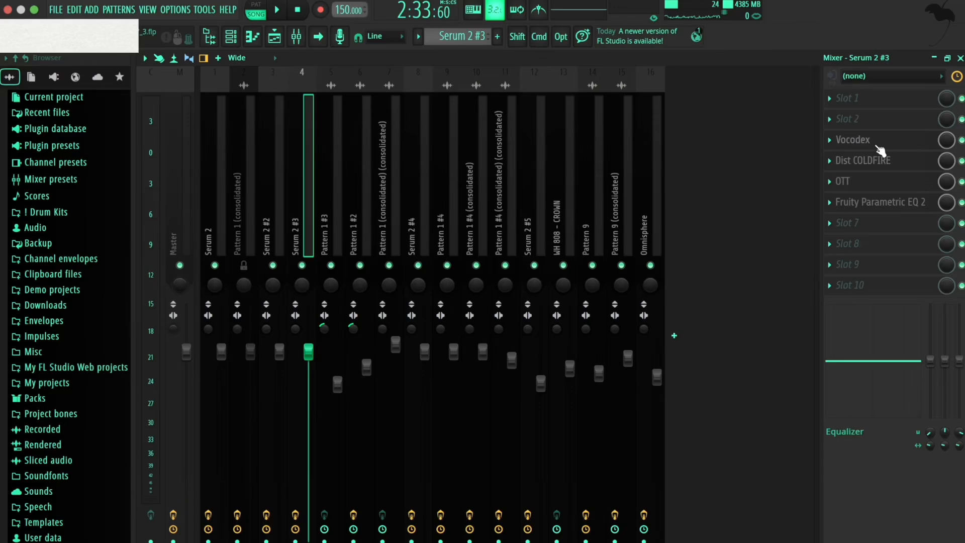
{"action": "left_click", "coordinate": [878, 146]}
{"action": "left_click", "coordinate": [907, 166]}
{"action": "left_click", "coordinate": [906, 166]}
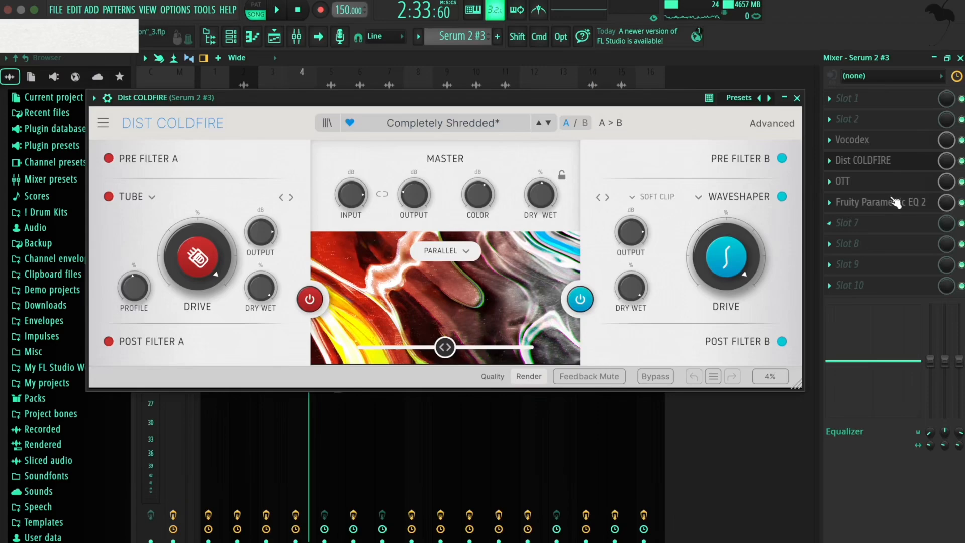
Inspect the OTT and Fruity Parametric EQ 2 on the Serum 2 #3 insert, closing all effect windows and the mixer
{"action": "left_click", "coordinate": [864, 182]}
{"action": "left_click", "coordinate": [880, 202]}
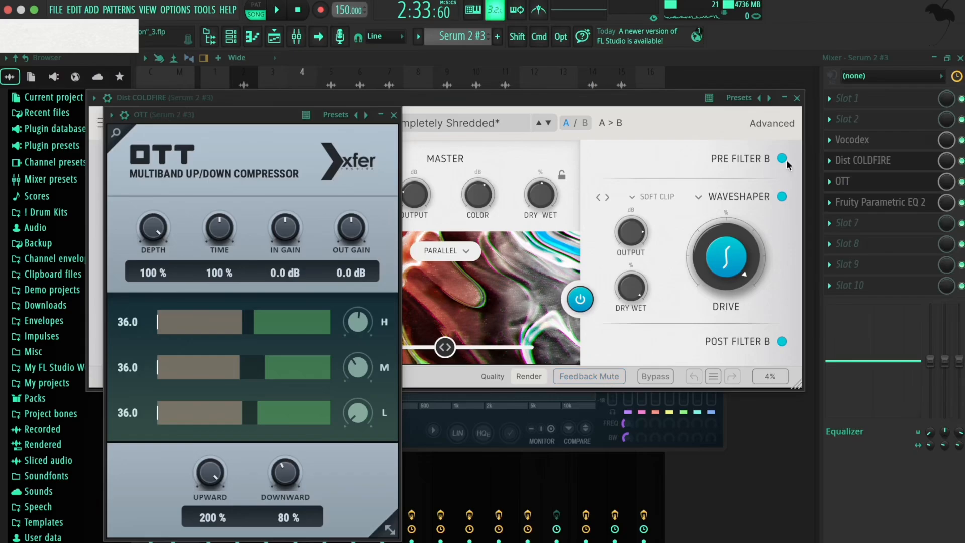
{"action": "left_click", "coordinate": [798, 98]}
{"action": "left_click", "coordinate": [394, 115]}
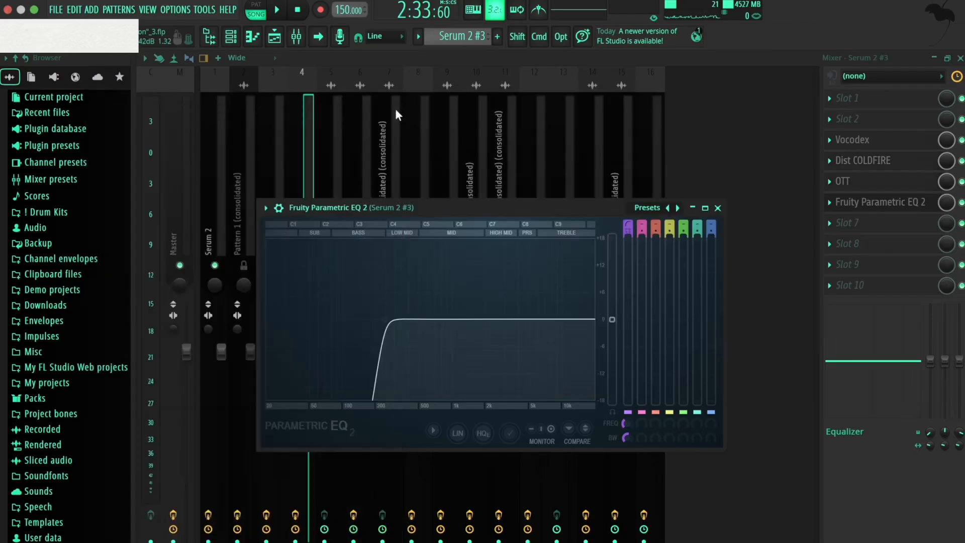
{"action": "left_click", "coordinate": [718, 208]}
{"action": "key", "text": "F9"}
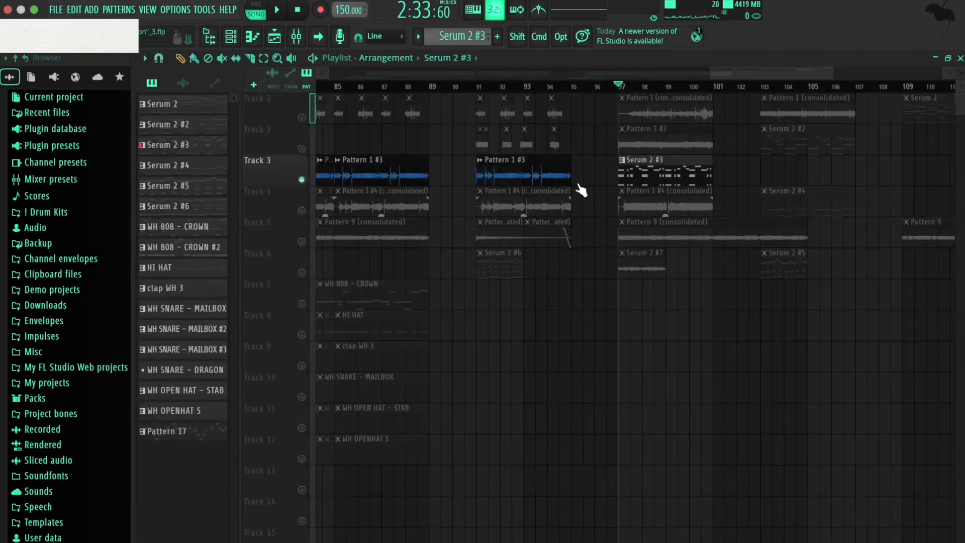
Select the Pattern 1 #3 audio clip, play it from bar 91 and view its mixer insert
{"action": "left_click", "coordinate": [481, 90]}
{"action": "double_click", "coordinate": [518, 170]}
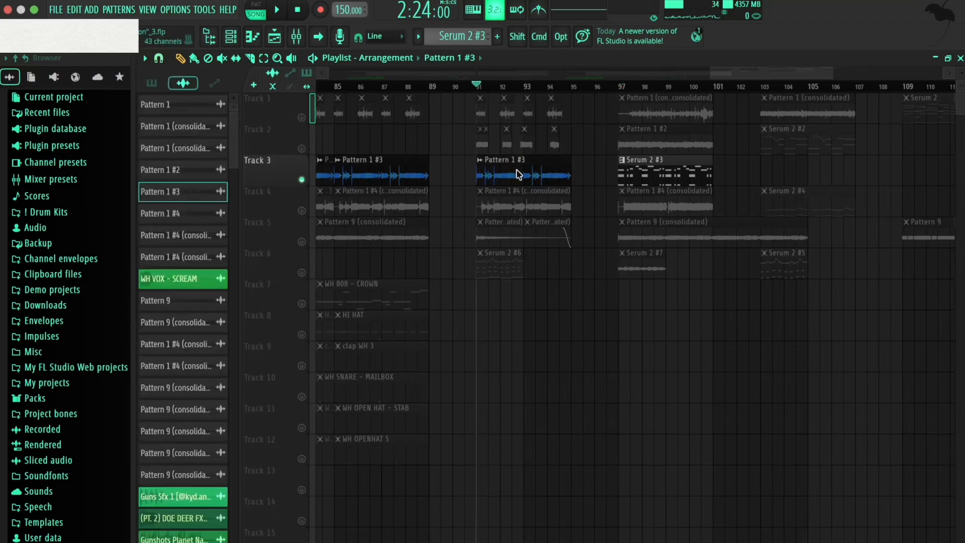
{"action": "key", "text": "Escape"}
{"action": "key", "text": "space"}
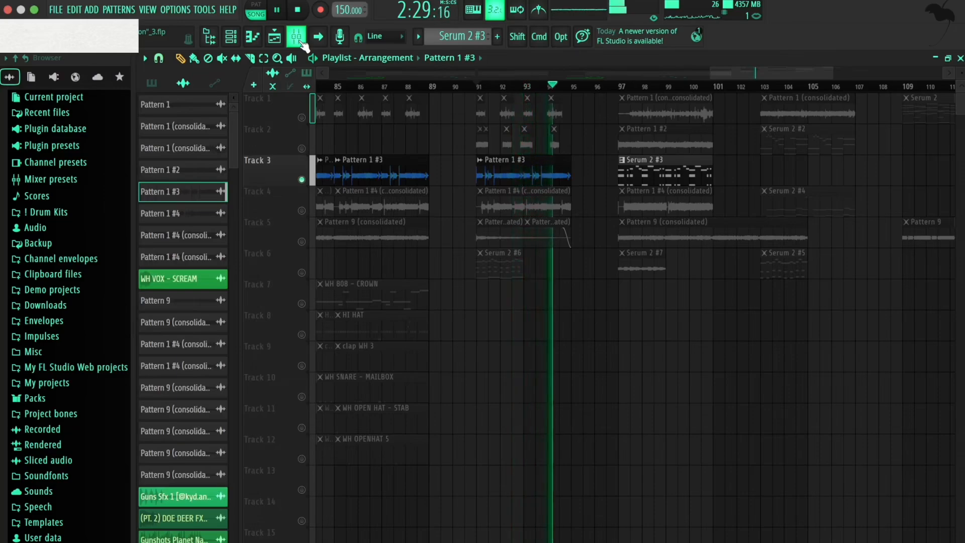
{"action": "key", "text": "space"}
{"action": "left_click", "coordinate": [297, 37]}
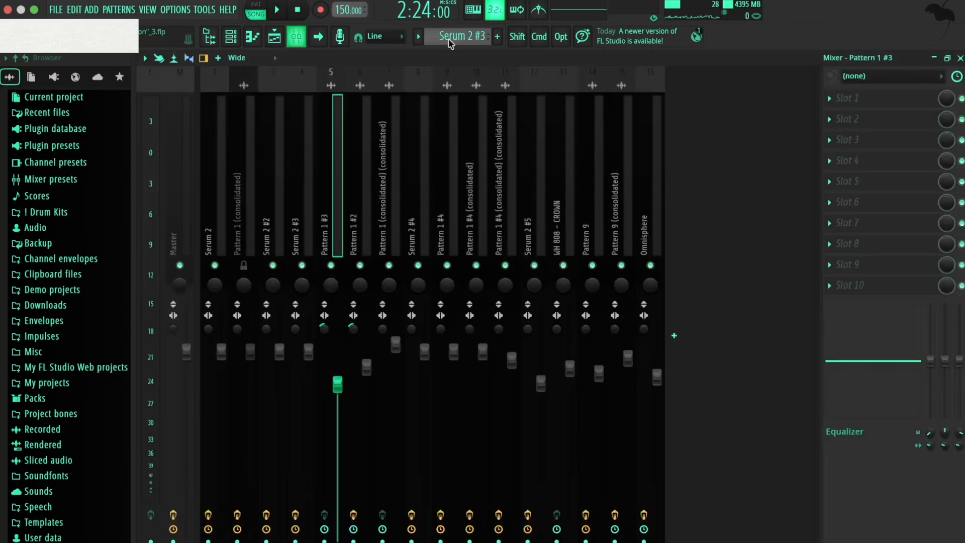
Recheck the mixer insert of the Pattern 1 #3 audio clip on Track 3 and return to the playlist
{"action": "left_click", "coordinate": [364, 137]}
{"action": "key", "text": "F9"}
{"action": "double_click", "coordinate": [512, 162]}
{"action": "key", "text": "Escape"}
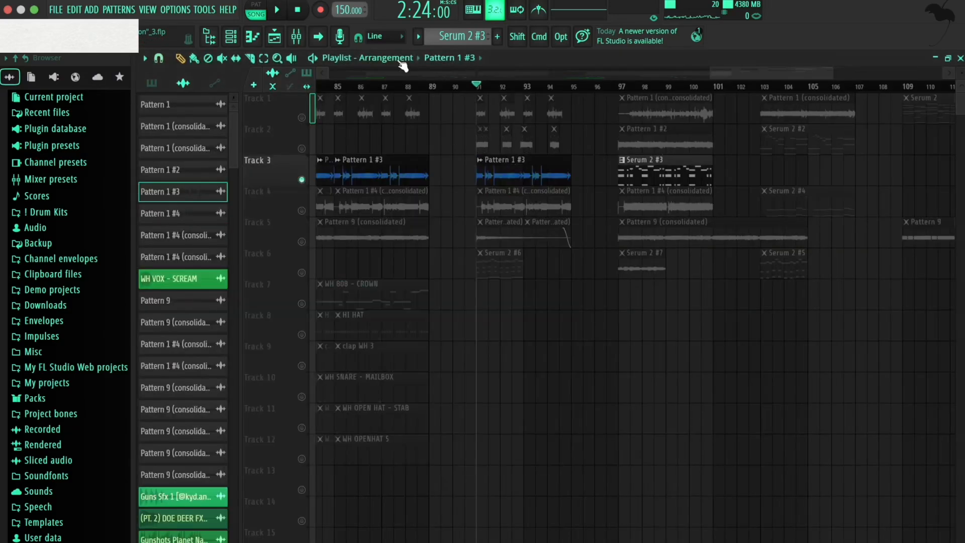
{"action": "left_click", "coordinate": [297, 37]}
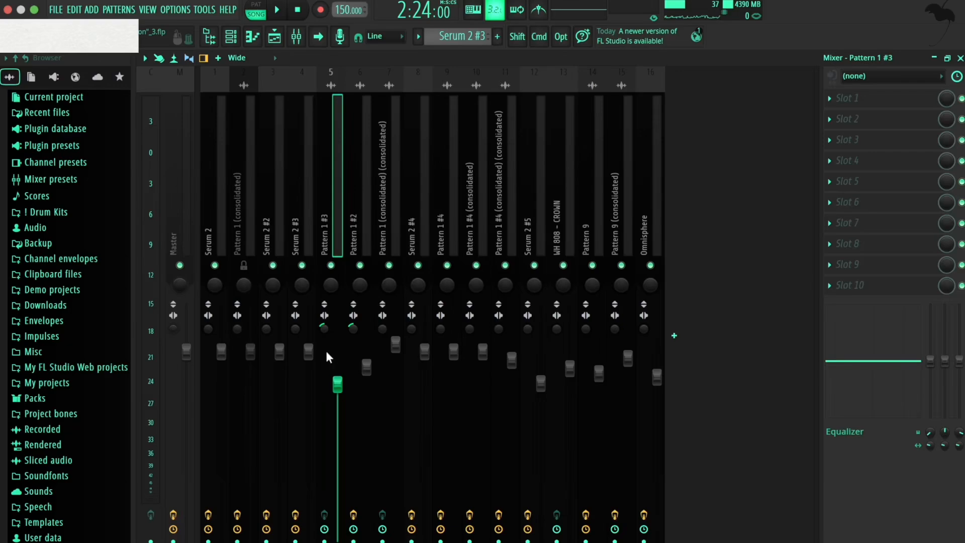
{"action": "key", "text": "Escape"}
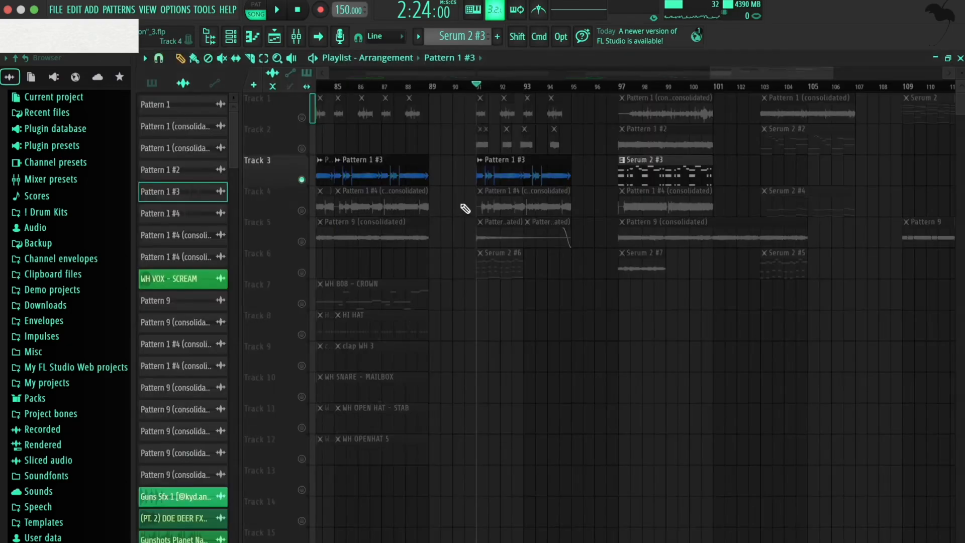
Solo Track 4, play the Serum 2 #4 pattern from bar 103 and examine its notes in the piano roll
{"action": "left_click", "coordinate": [381, 190]}
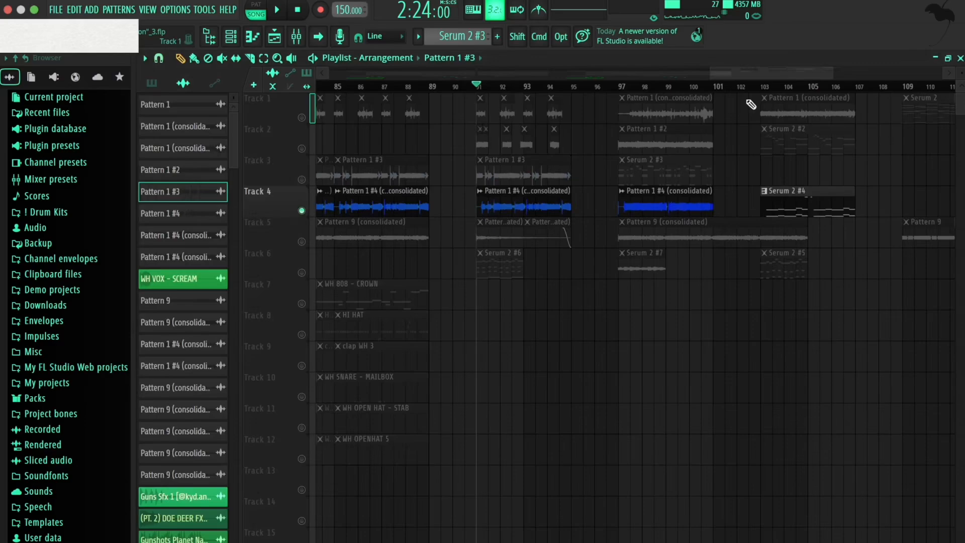
{"action": "left_click", "coordinate": [763, 87]}
{"action": "double_click", "coordinate": [797, 207]}
{"action": "key", "text": "space"}
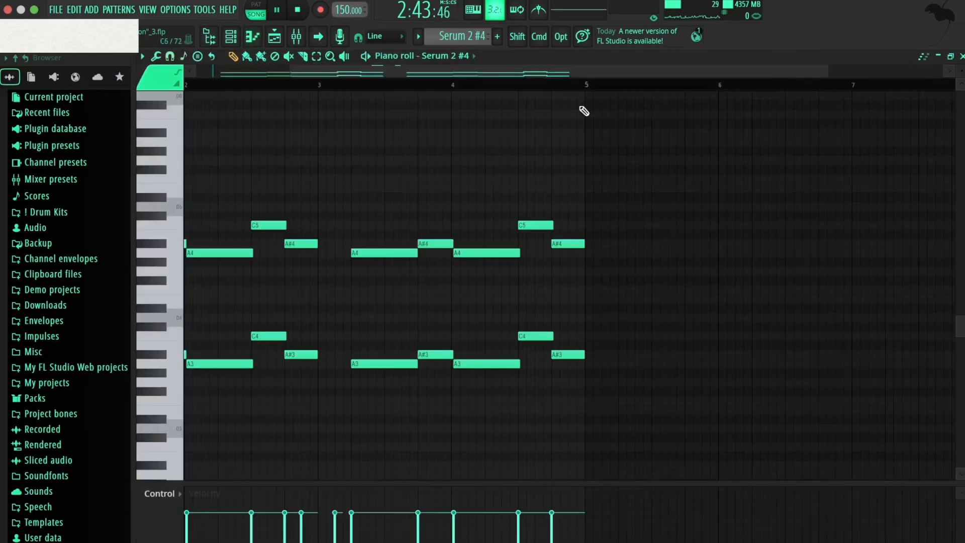
{"action": "scroll", "coordinate": [875, 210], "scroll_direction": "down", "scroll_amount": 1}
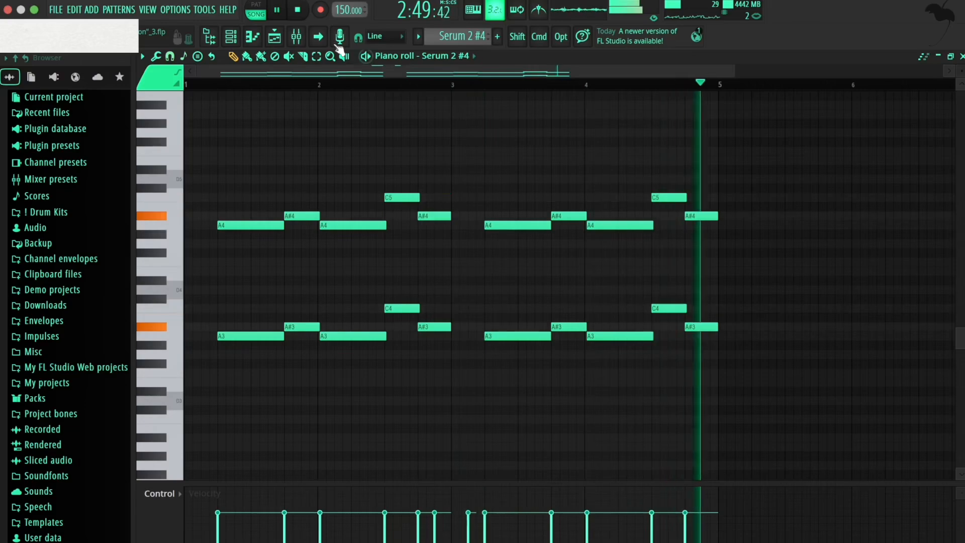
{"action": "key", "text": "space"}
View the Serum 2 #4 mixer insert and inspect its ShaperBox 3 and Dist COLDFIRE effects
{"action": "left_click", "coordinate": [294, 38]}
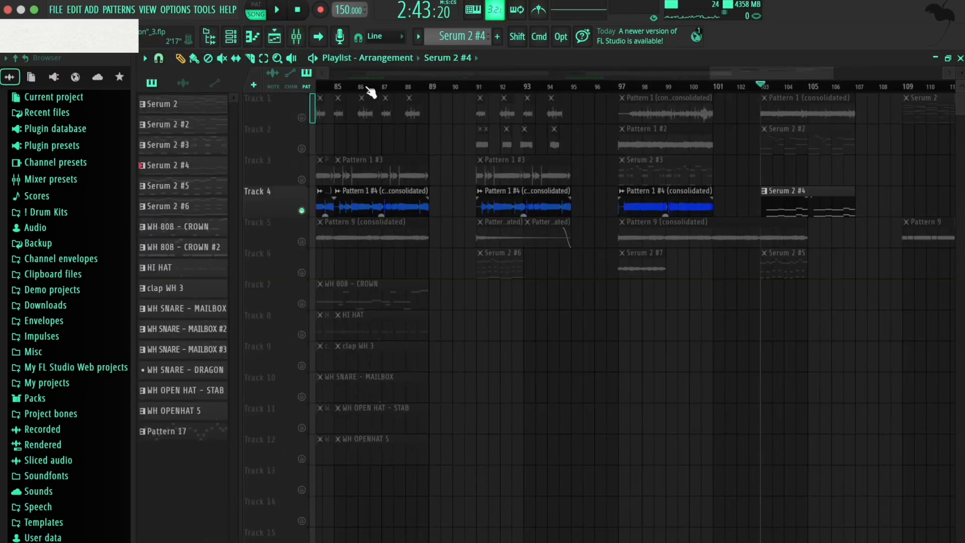
{"action": "left_click", "coordinate": [296, 36]}
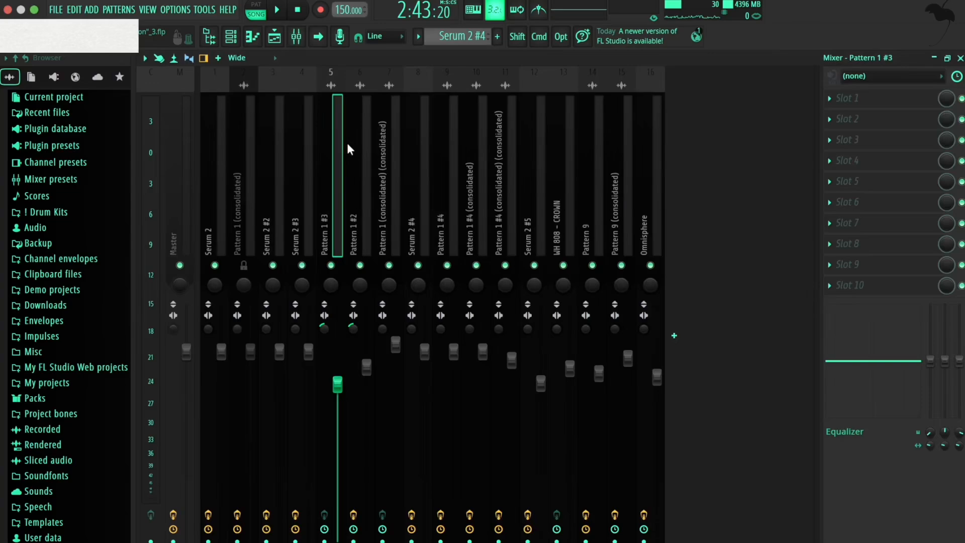
{"action": "left_click", "coordinate": [418, 174]}
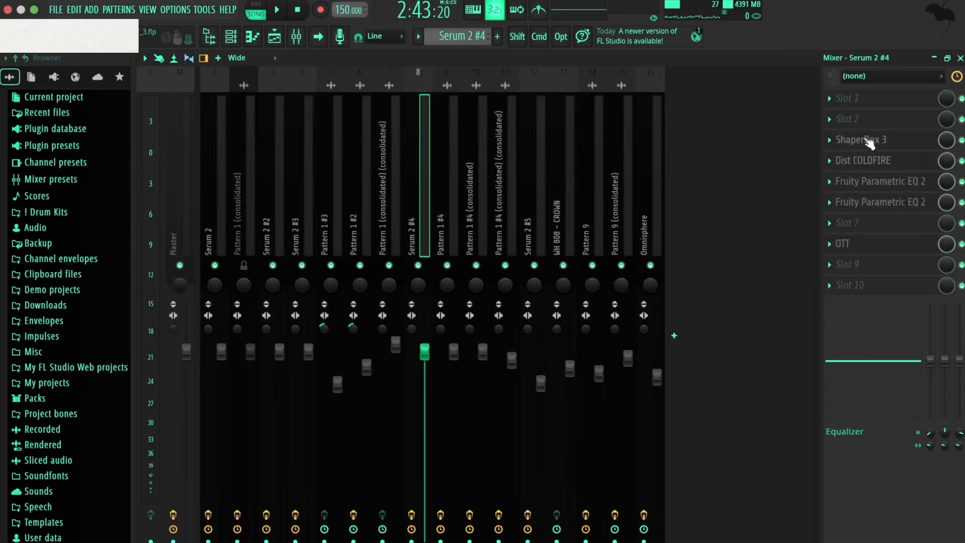
{"action": "key", "text": "F5"}
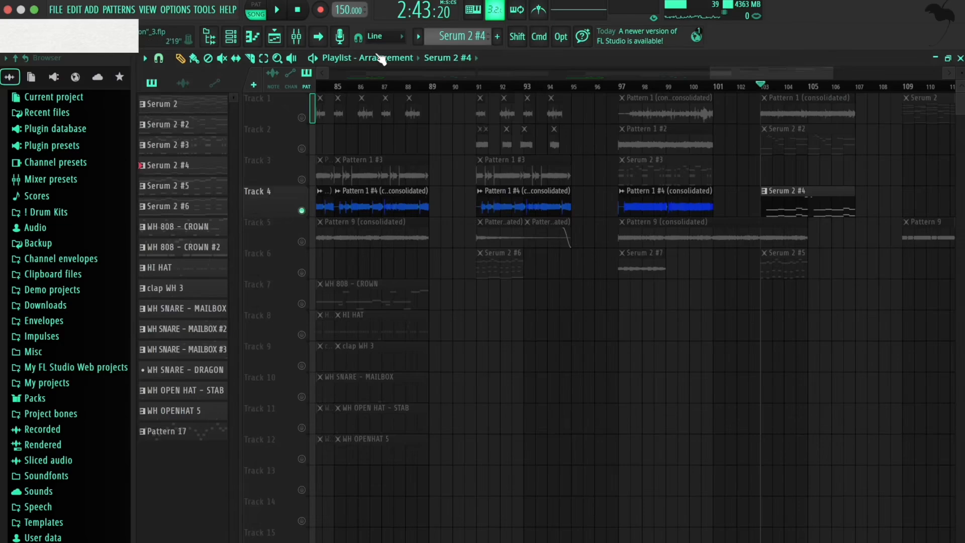
{"action": "left_click", "coordinate": [296, 36]}
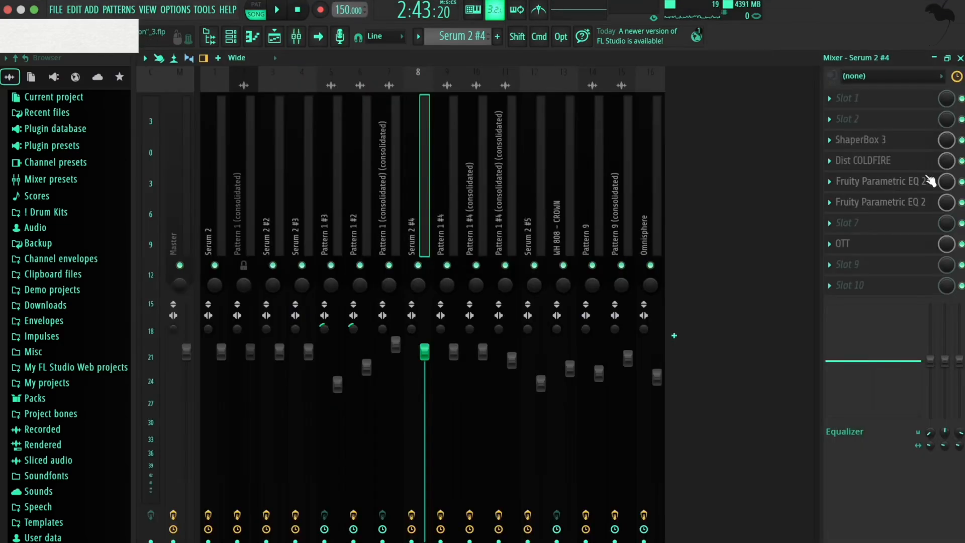
{"action": "left_click", "coordinate": [893, 144]}
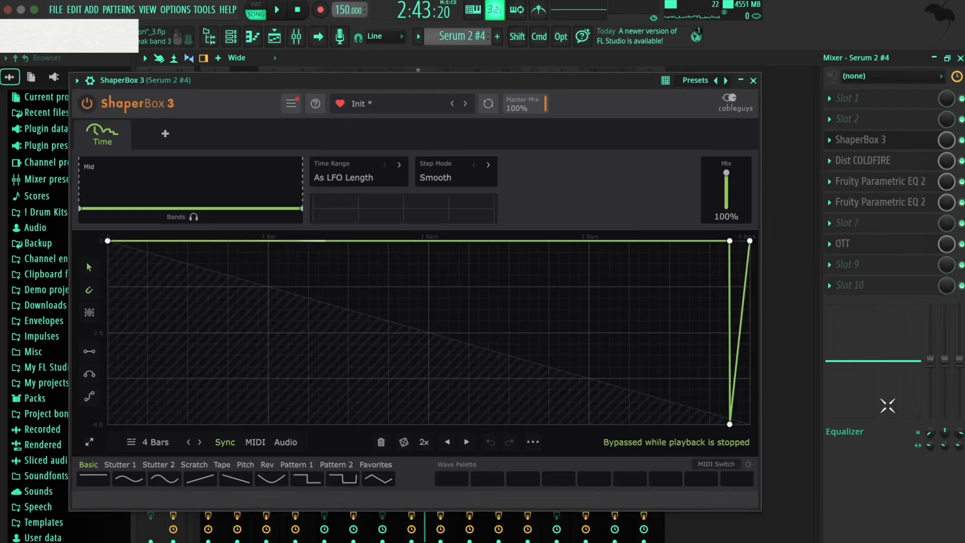
{"action": "key", "text": "Escape"}
{"action": "left_click", "coordinate": [886, 160]}
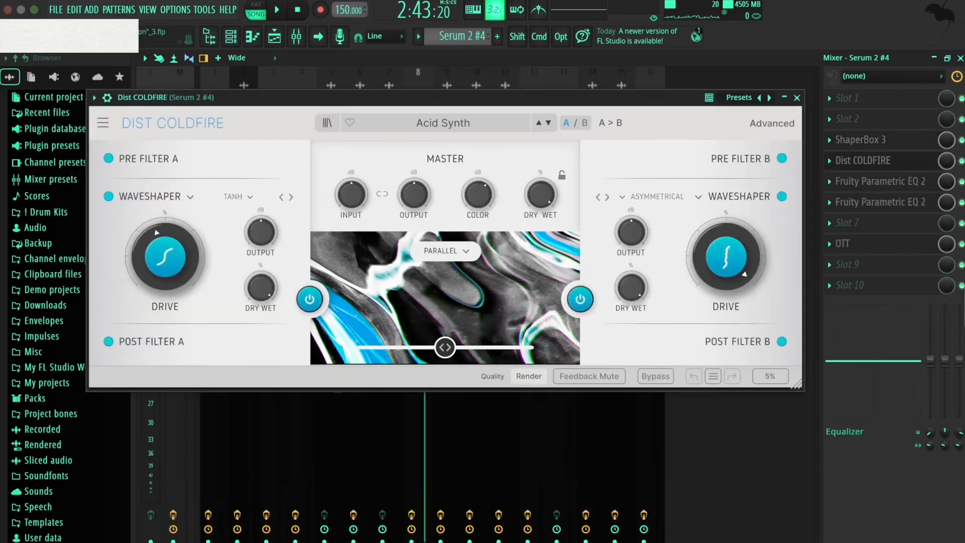
{"action": "key", "text": "Escape"}
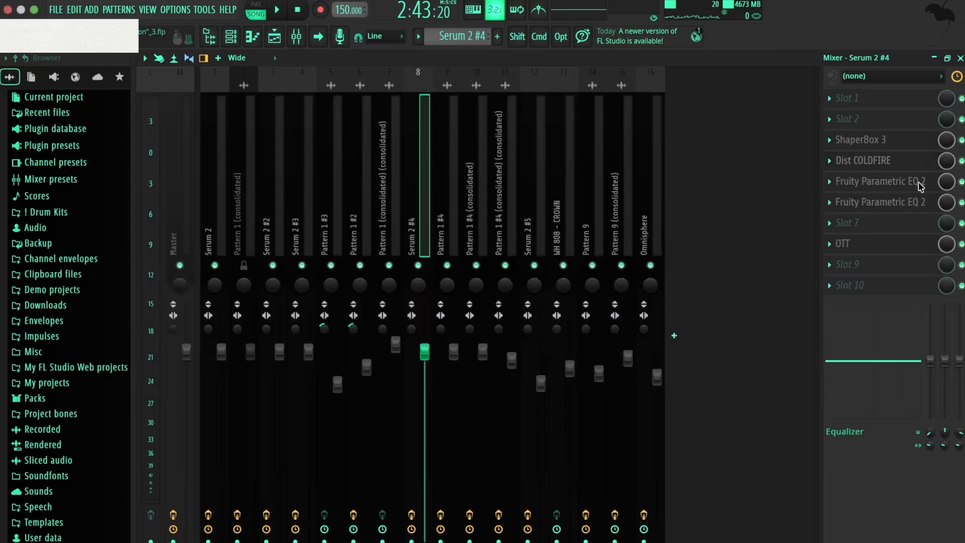
Inspect both Fruity Parametric EQ 2 instances and the OTT on the Serum 2 #4 insert, and return to the playlist
{"action": "left_click", "coordinate": [904, 184]}
{"action": "left_click", "coordinate": [945, 88]}
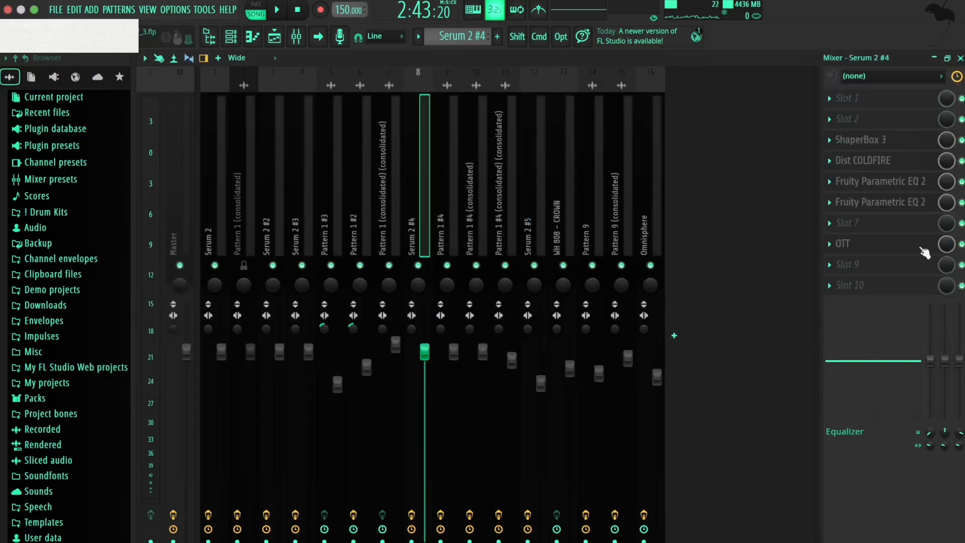
{"action": "left_click", "coordinate": [893, 209]}
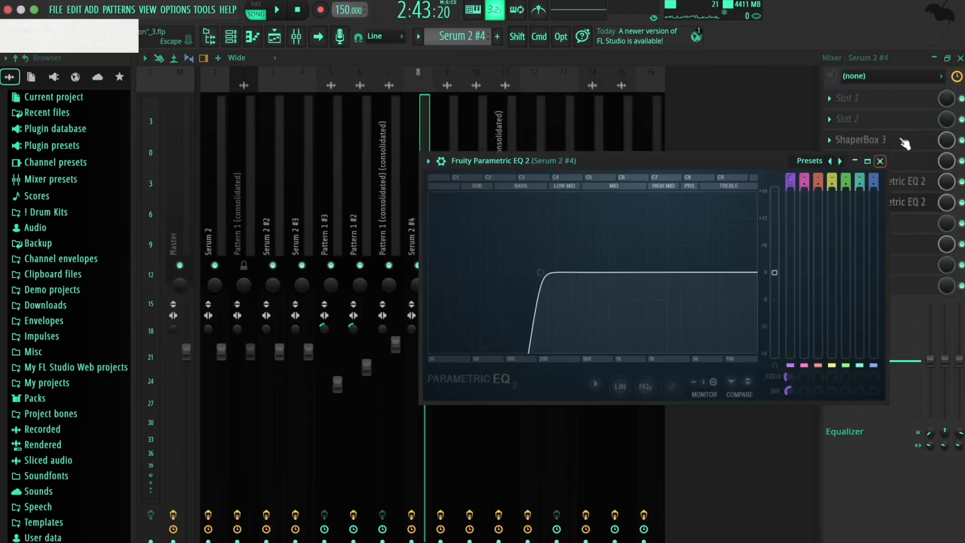
{"action": "left_click", "coordinate": [880, 161]}
{"action": "left_click", "coordinate": [864, 244]}
{"action": "left_click", "coordinate": [393, 115]}
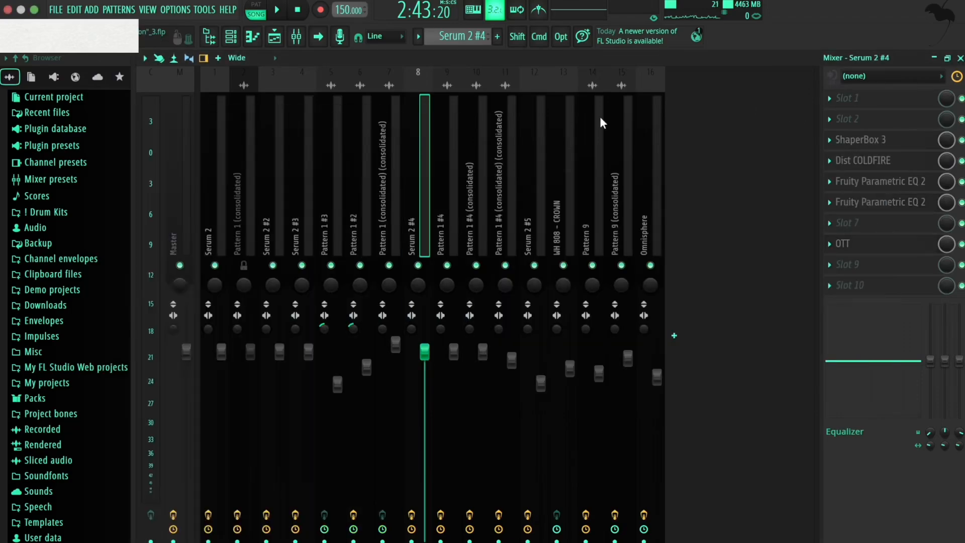
{"action": "key", "text": "F5"}
Play the Pattern 1 #4 (consolidated) clip from bar 97 and view its mixer insert
{"action": "left_click", "coordinate": [618, 88]}
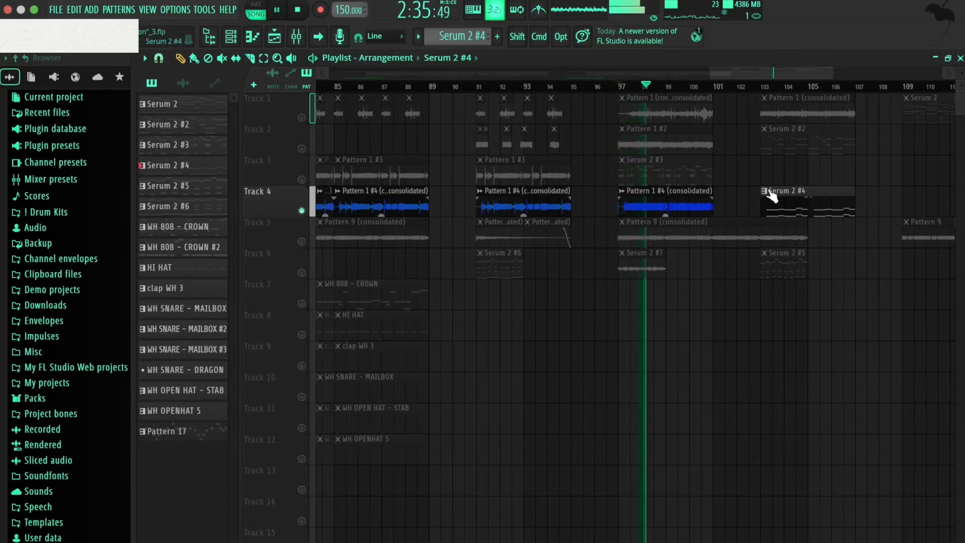
{"action": "key", "text": "space"}
{"action": "double_click", "coordinate": [662, 201]}
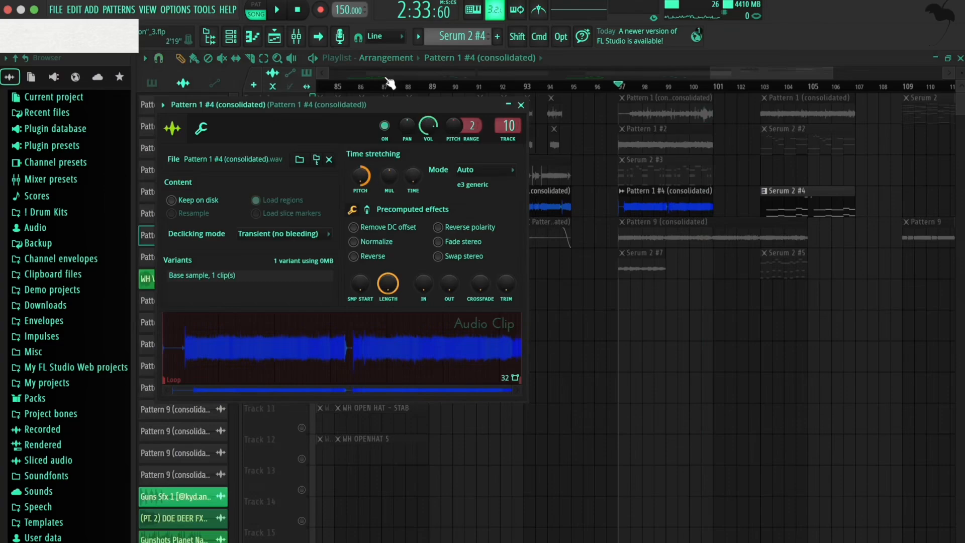
{"action": "key", "text": "Escape"}
{"action": "left_click", "coordinate": [293, 36]}
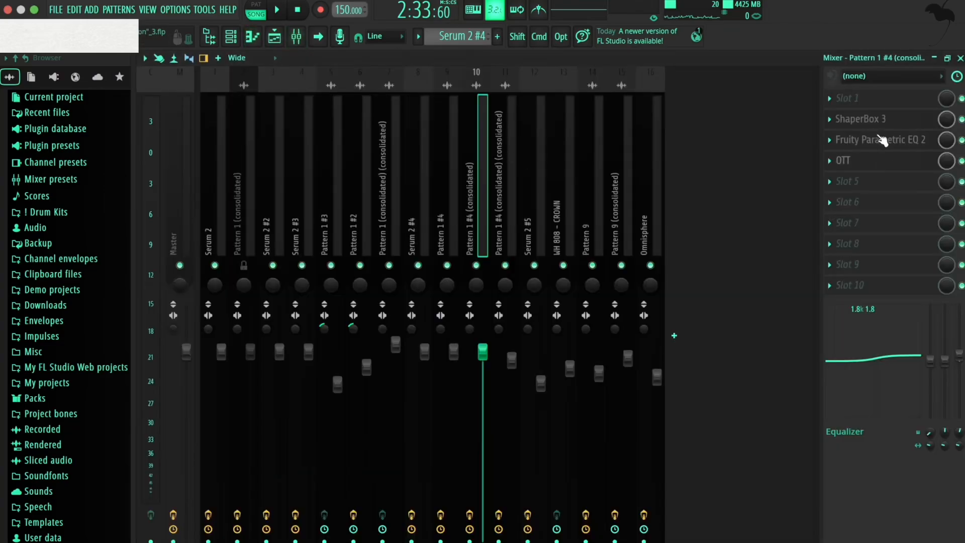
Examine the Time, Pan and Filter shapers in ShaperBox 3 on the Pattern 1 #4 (consolidated) insert, closing the plugin
{"action": "left_click", "coordinate": [873, 119]}
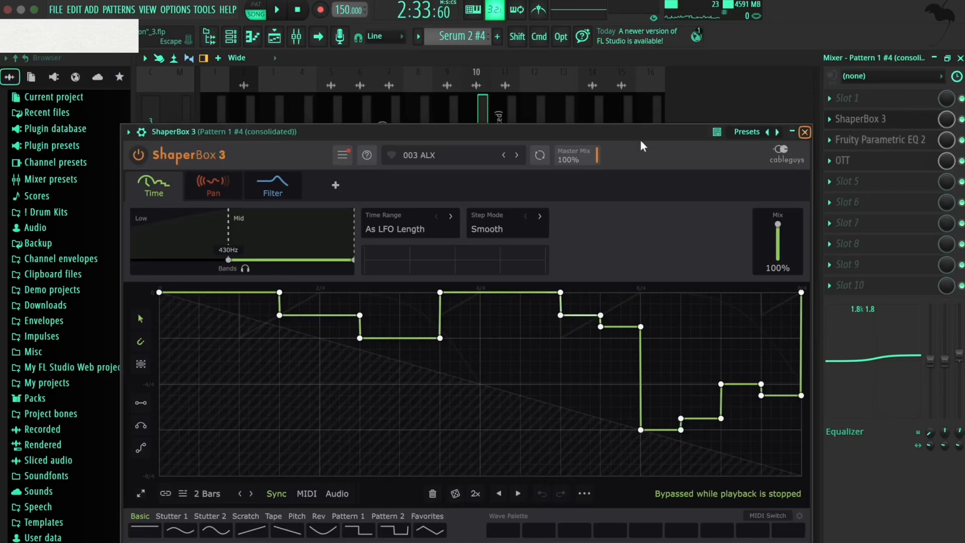
{"action": "left_click", "coordinate": [207, 191]}
{"action": "left_click", "coordinate": [272, 190]}
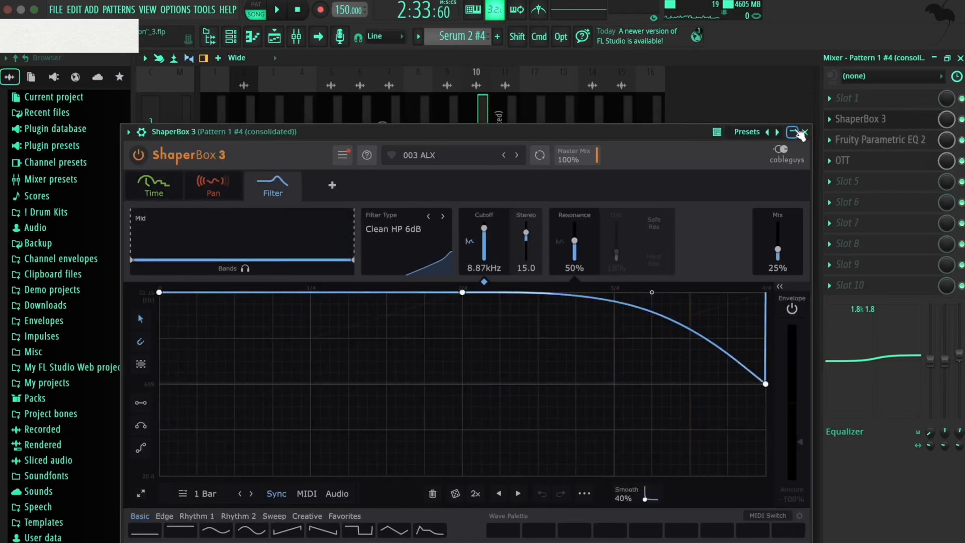
{"action": "left_click", "coordinate": [804, 133]}
Inspect the Fruity Parametric EQ 2 and OTT on the Pattern 1 #4 (consolidated) insert, and return to the playlist
{"action": "left_click", "coordinate": [900, 140]}
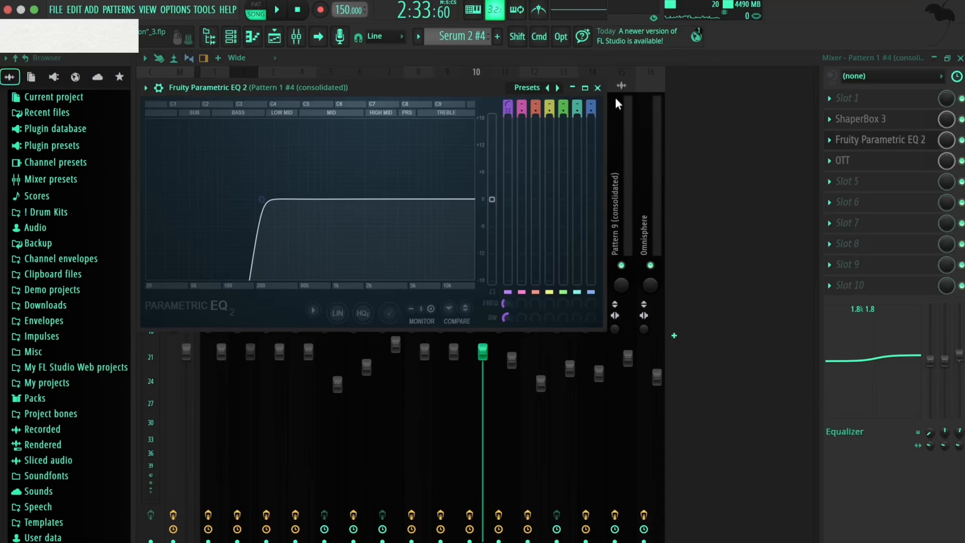
{"action": "left_click", "coordinate": [598, 88]}
{"action": "left_click", "coordinate": [862, 161]}
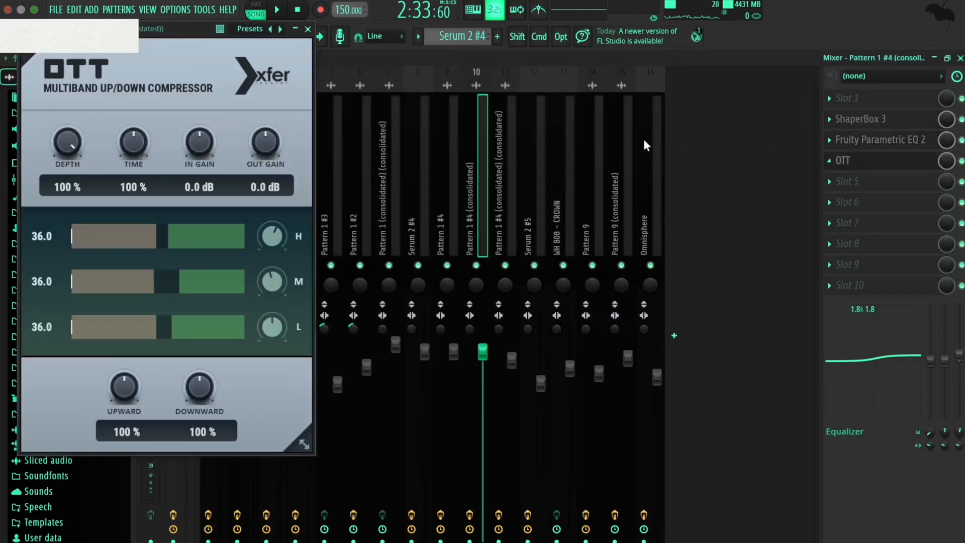
{"action": "left_click", "coordinate": [308, 29]}
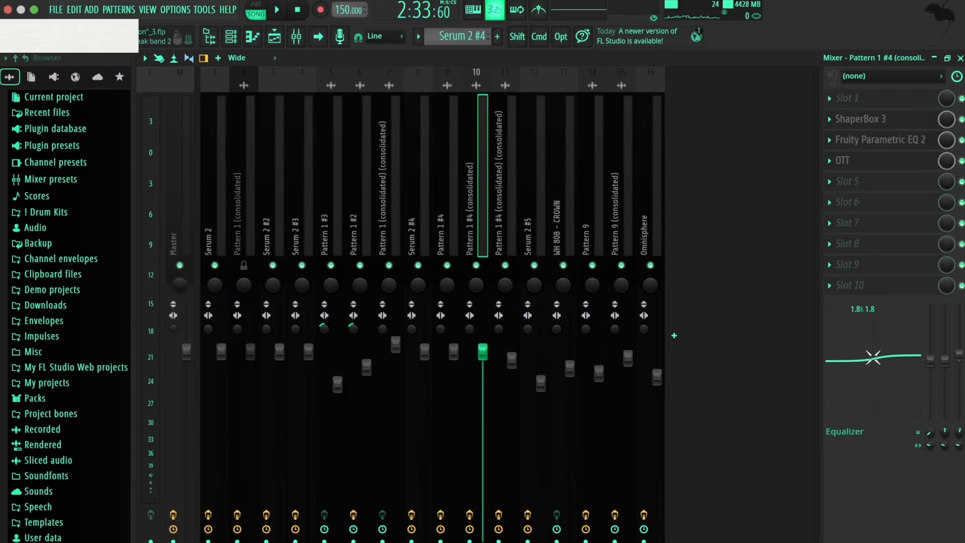
{"action": "key", "text": "F5"}
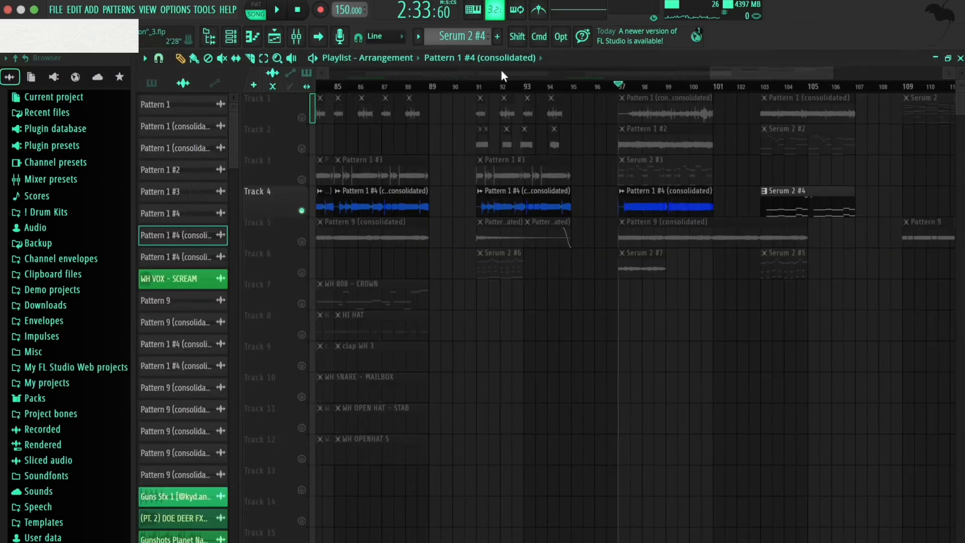
Select the twice-consolidated Pattern 1 #4 clip on Track 4 and play it from bar 91
{"action": "left_click", "coordinate": [479, 87]}
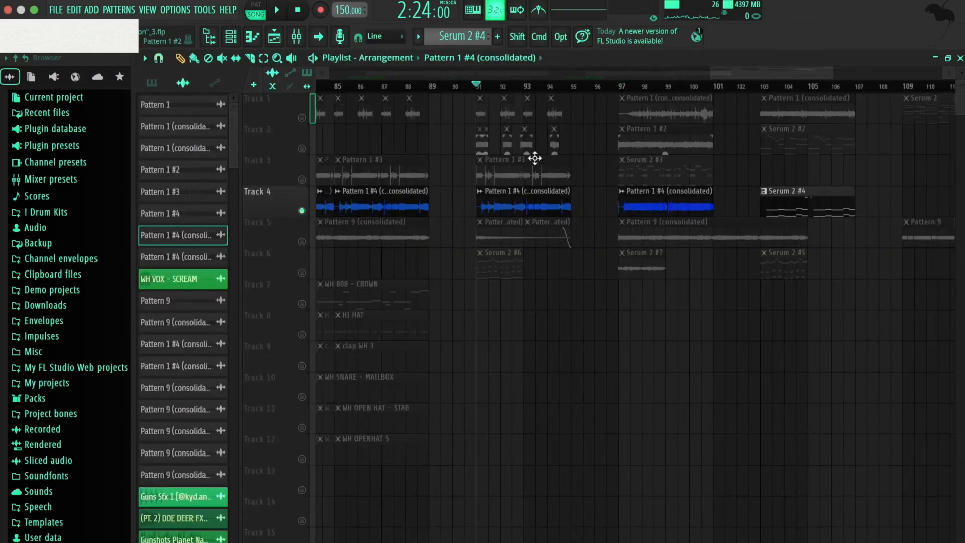
{"action": "double_click", "coordinate": [507, 210]}
{"action": "left_click", "coordinate": [576, 143]}
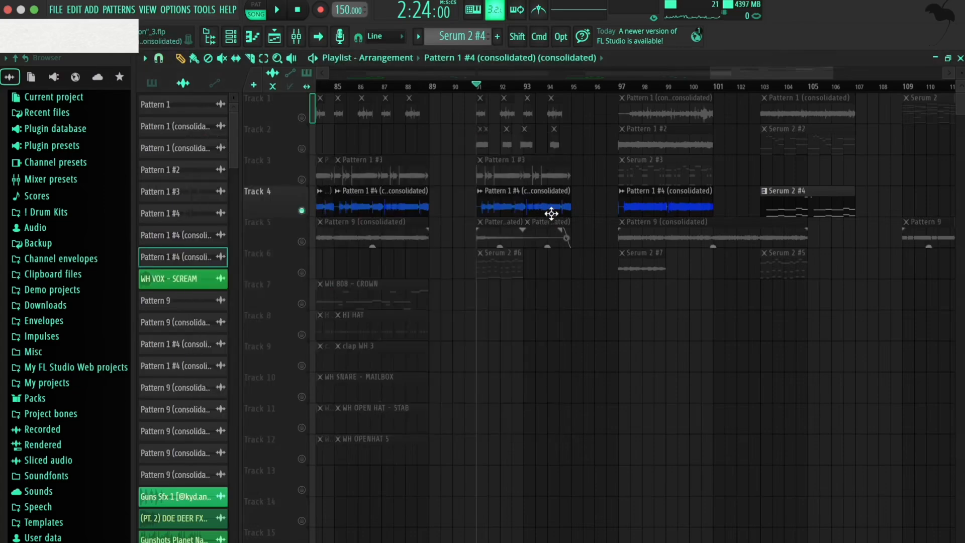
{"action": "key", "text": "space"}
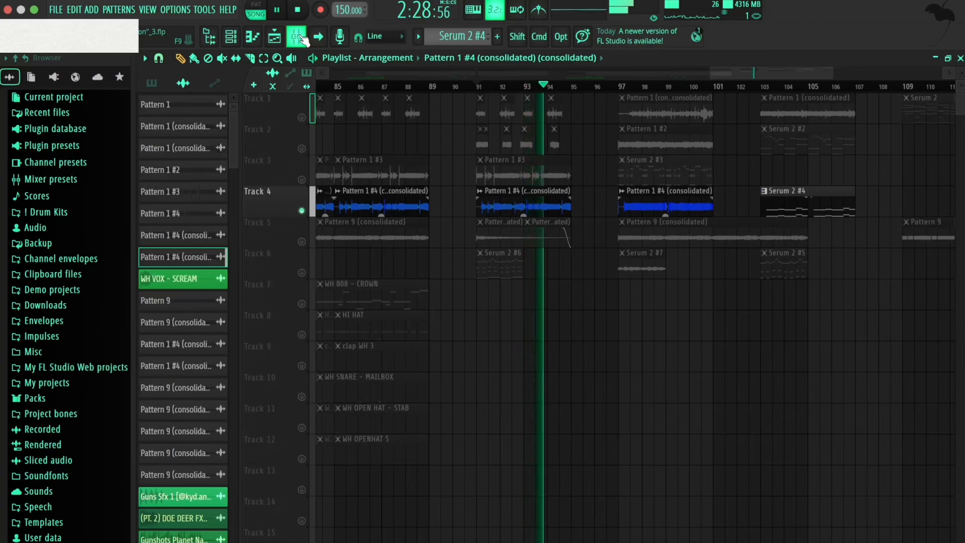
{"action": "key", "text": "space"}
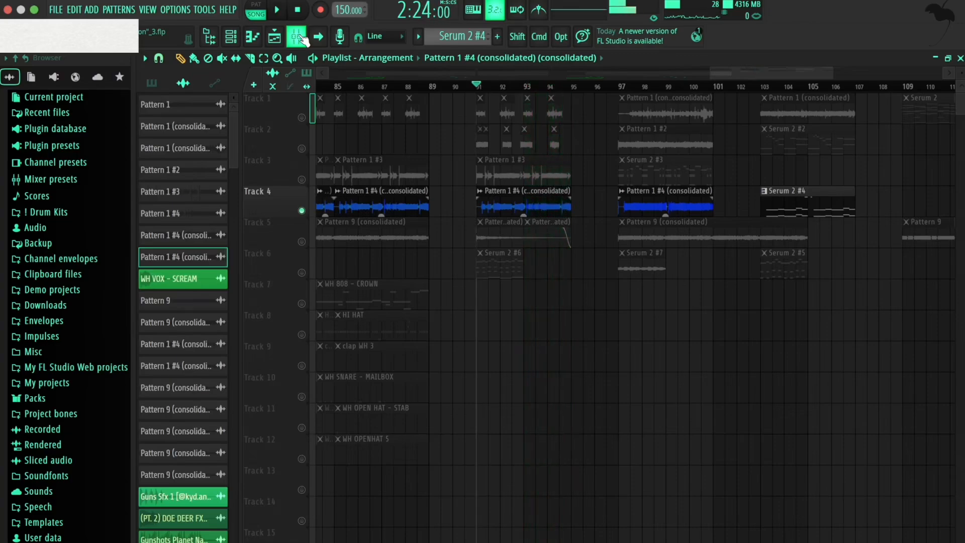
Examine the Filter, Volume, Liquid and Pan shapers in ShaperBox 3 on the twice-consolidated Pattern 1 #4 insert, closing the plugin and mixer
{"action": "left_click", "coordinate": [297, 37]}
{"action": "left_click", "coordinate": [875, 140]}
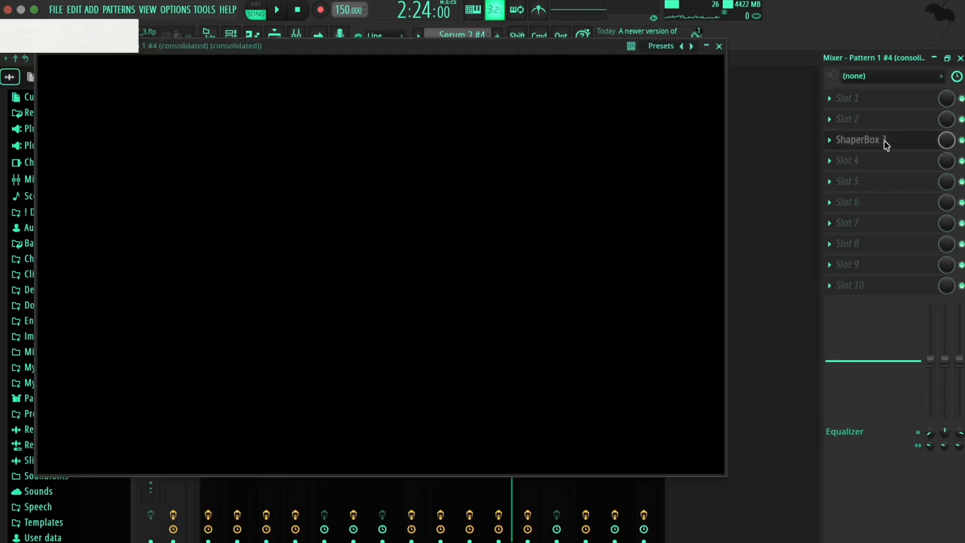
{"action": "left_click", "coordinate": [126, 106]}
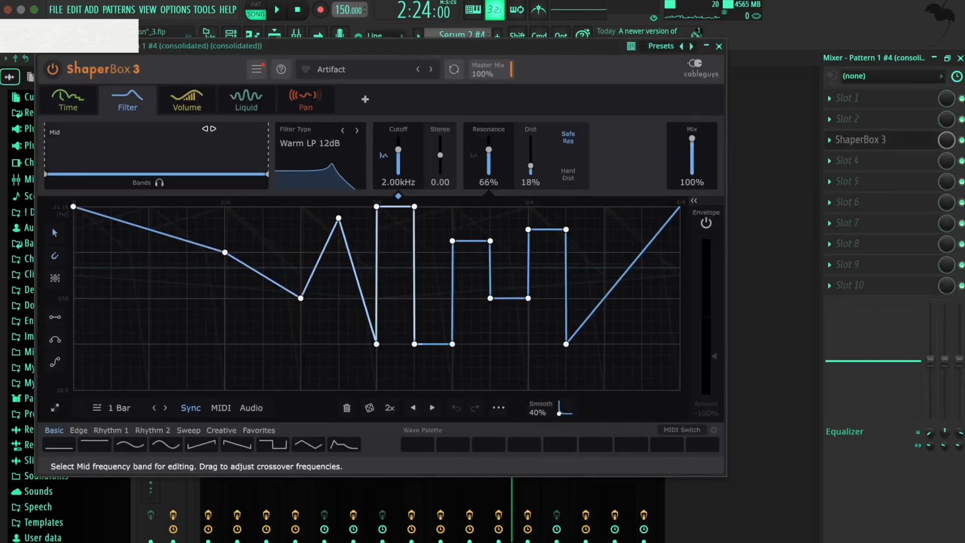
{"action": "left_click", "coordinate": [188, 103]}
{"action": "left_click", "coordinate": [246, 103]}
{"action": "left_click", "coordinate": [304, 111]}
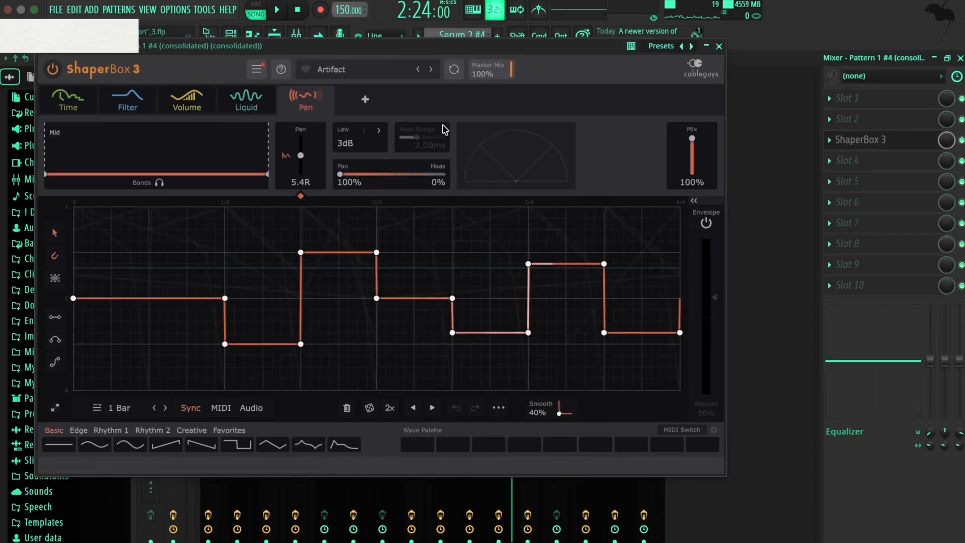
{"action": "key", "text": "Escape"}
{"action": "key", "text": "Escape"}
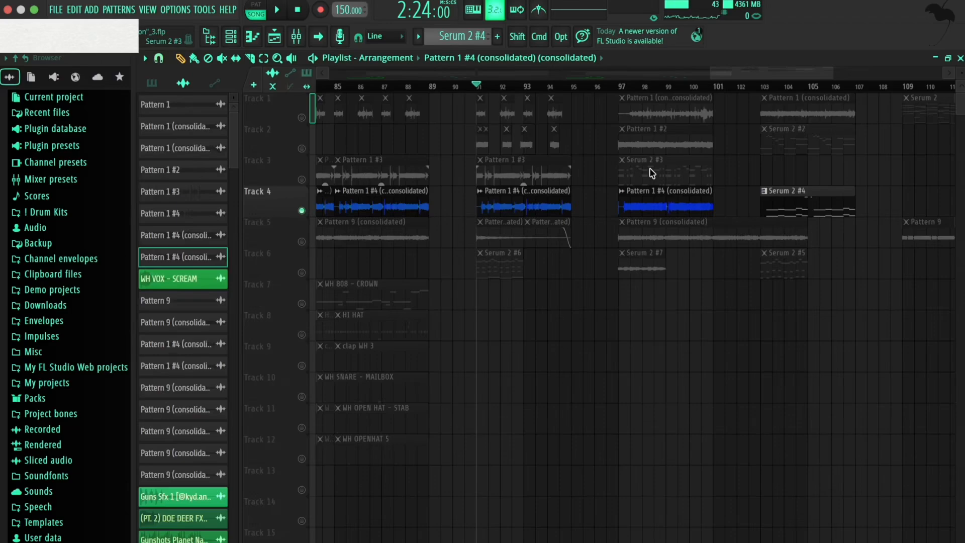
Solo Track 5 and move the playhead to bar 115, where the Pattern 17 clip starts
{"action": "left_click", "coordinate": [295, 234]}
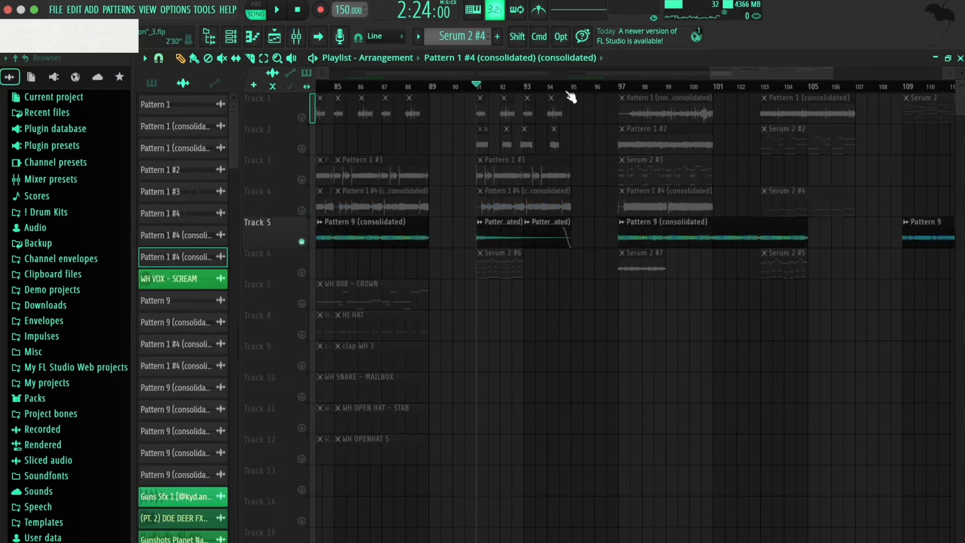
{"action": "left_click_drag", "start_coordinate": [770, 75], "coordinate": [827, 79]}
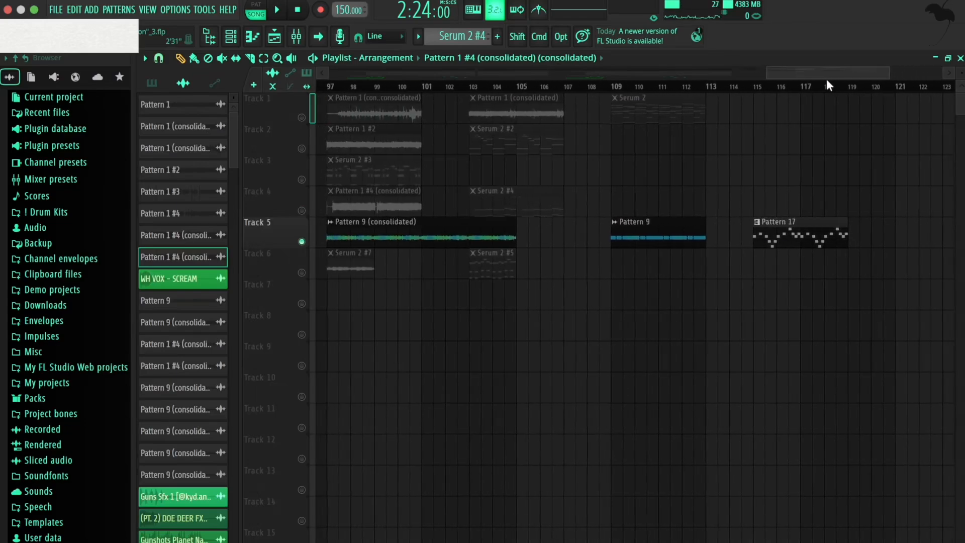
{"action": "left_click", "coordinate": [756, 89]}
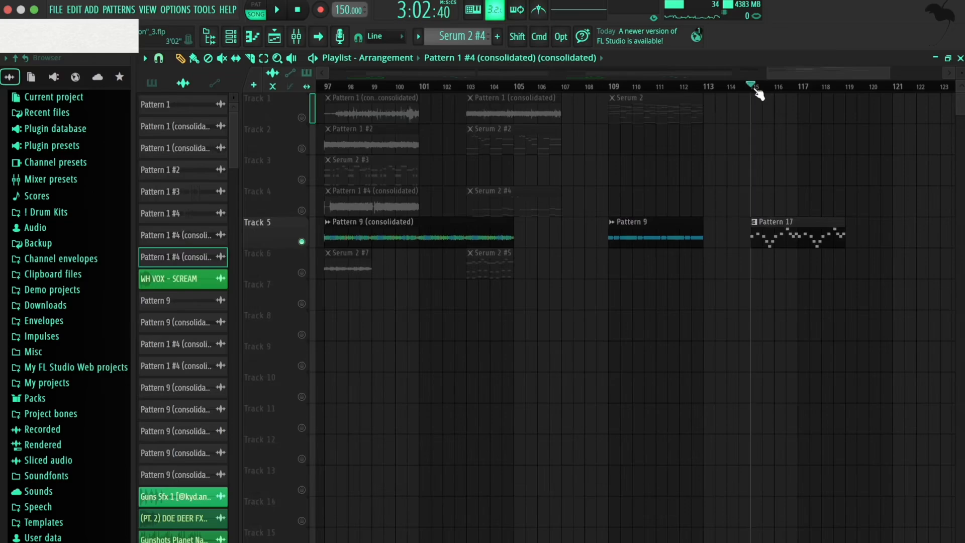
Open Pattern 17 in the piano roll and play its notes
{"action": "double_click", "coordinate": [795, 233]}
{"action": "scroll", "coordinate": [524, 141], "scroll_direction": "up", "scroll_amount": 3}
{"action": "scroll", "coordinate": [526, 147], "scroll_direction": "up", "scroll_amount": 3}
{"action": "key", "text": "space"}
{"action": "scroll", "coordinate": [738, 234], "scroll_direction": "up", "scroll_amount": 1}
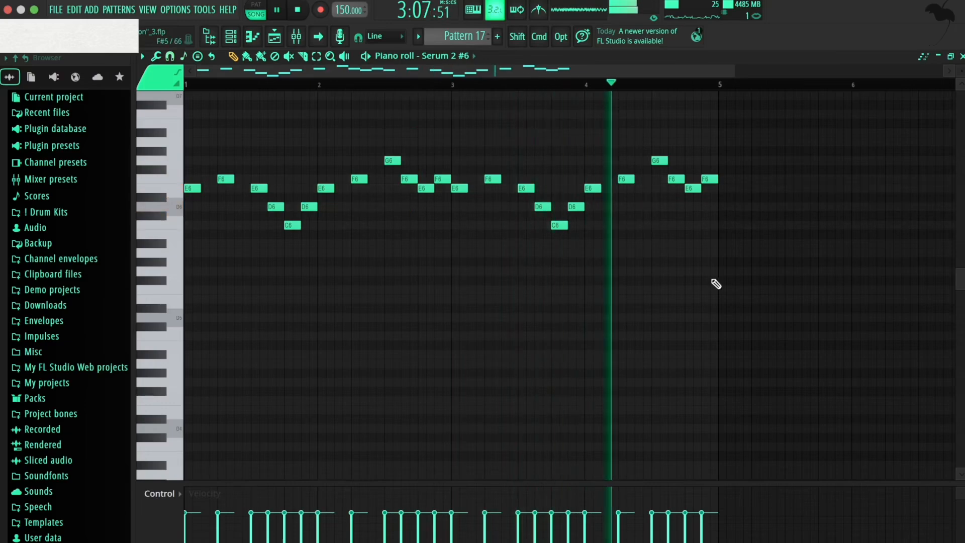
{"action": "key", "text": "space"}
Inspect the Fruity Parametric EQ 2 and ShaperBox 3 on the Serum 2 #5 mixer insert, and return to the playlist
{"action": "left_click", "coordinate": [274, 37]}
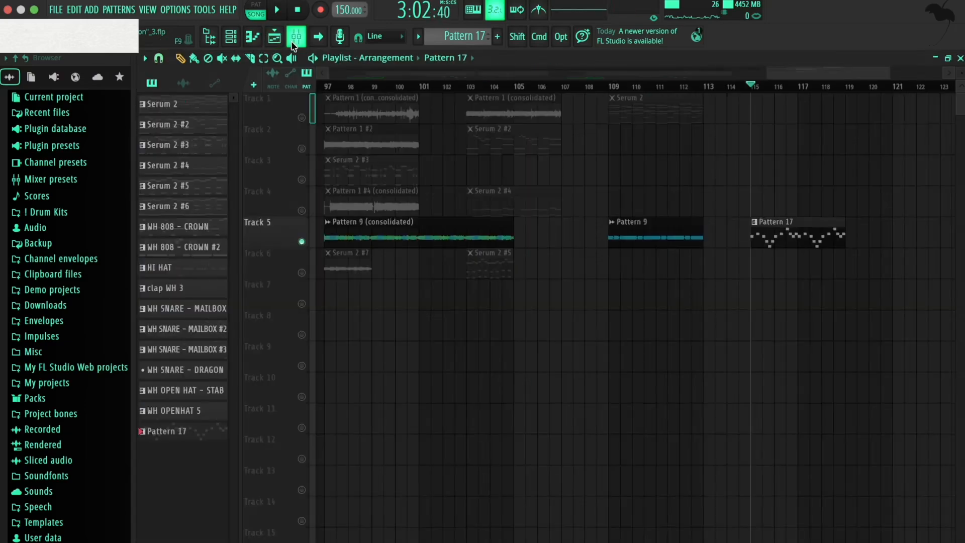
{"action": "left_click", "coordinate": [295, 40]}
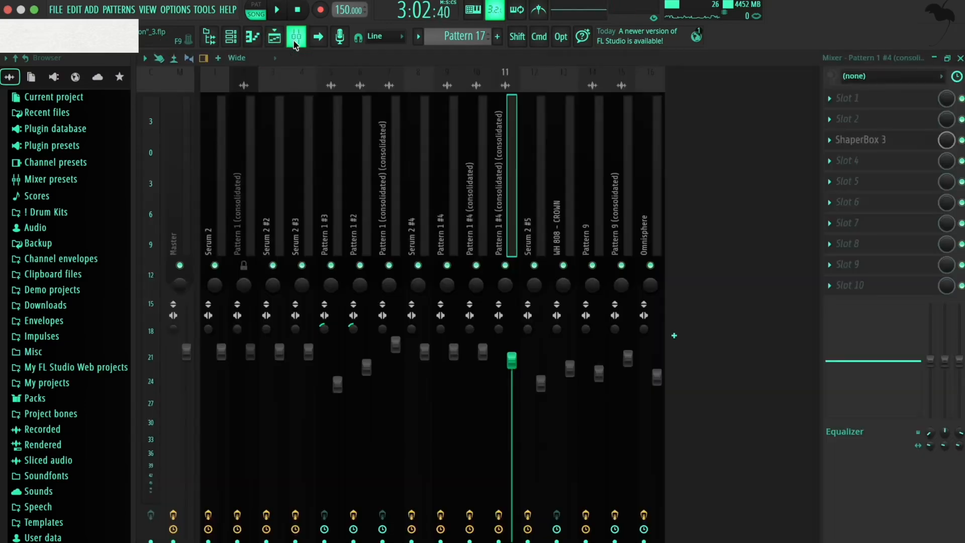
{"action": "left_click", "coordinate": [544, 222]}
{"action": "left_click", "coordinate": [854, 163]}
{"action": "left_click", "coordinate": [854, 162]}
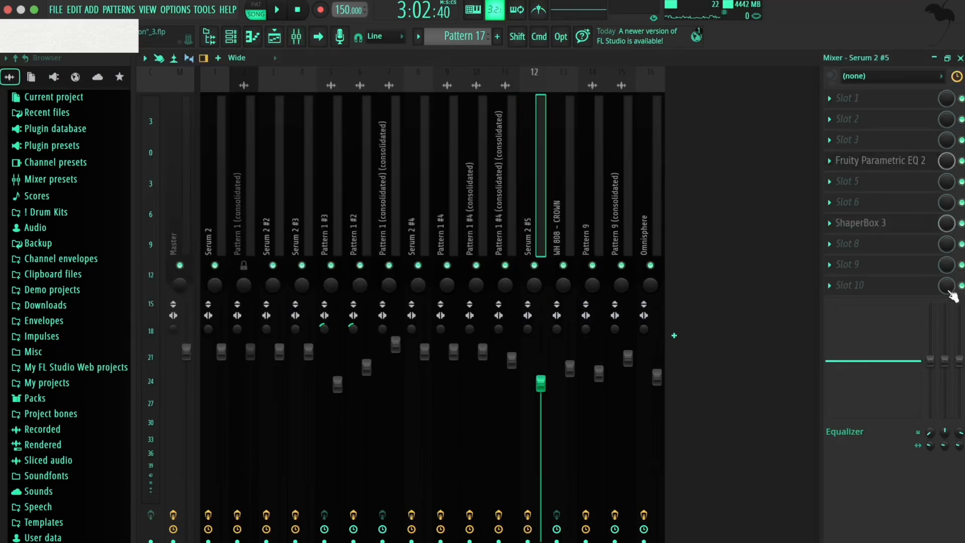
{"action": "left_click", "coordinate": [888, 226]}
{"action": "left_click", "coordinate": [888, 226]}
{"action": "key", "text": "F9"}
Check the channel rack for the Serum 2 #6 channel used by Pattern 17, and return to the playlist
{"action": "double_click", "coordinate": [792, 234]}
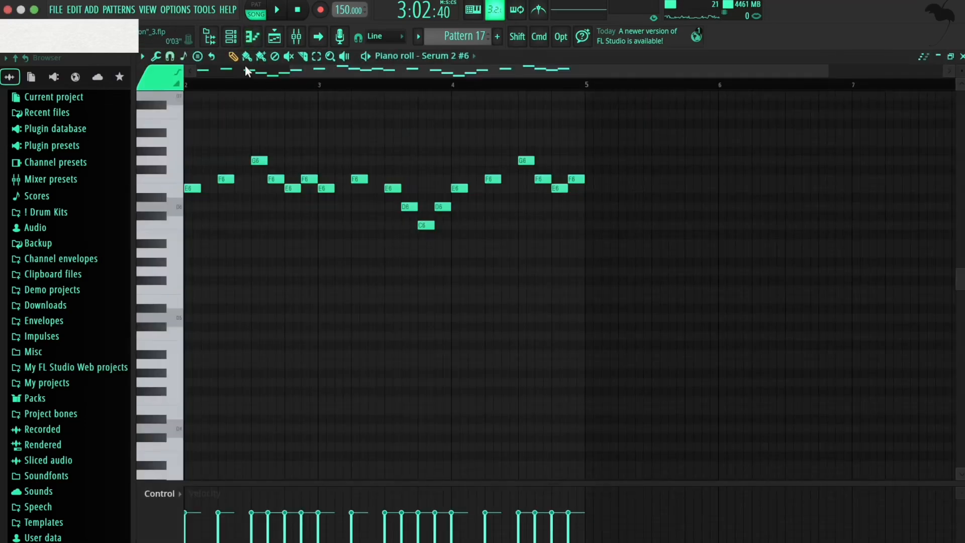
{"action": "left_click", "coordinate": [226, 38]}
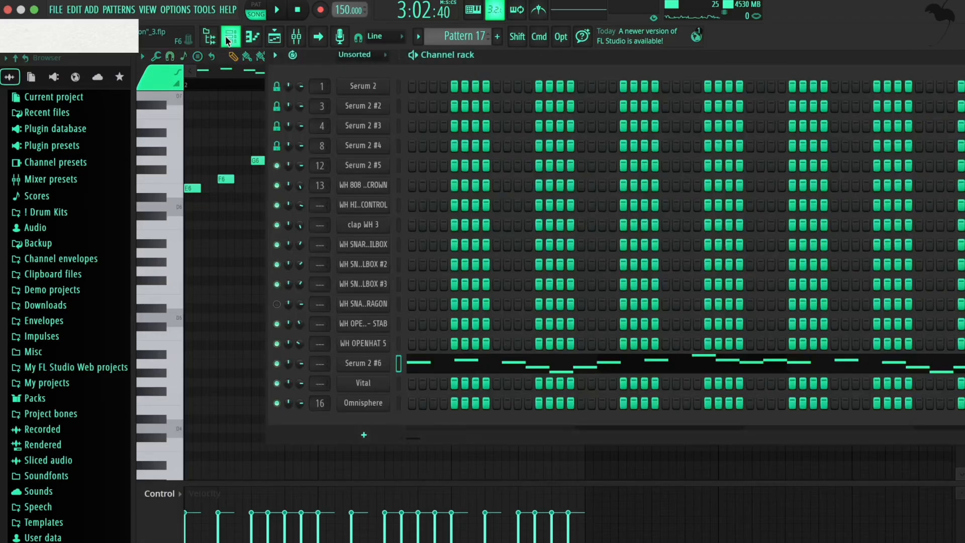
{"action": "key", "text": "F5"}
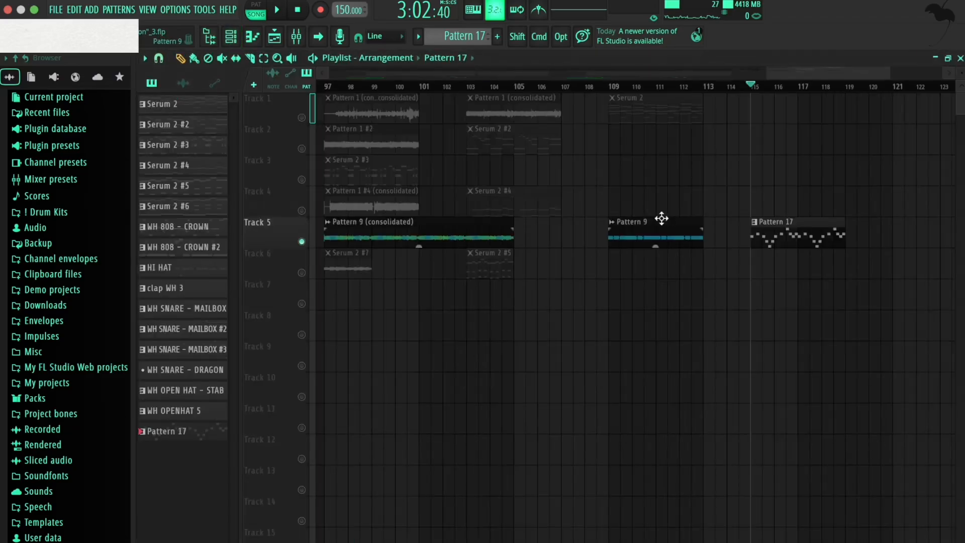
Move the playhead to bar 109, select the Pattern 9 clip on Track 5 and show its mixer insert
{"action": "left_click", "coordinate": [607, 88]}
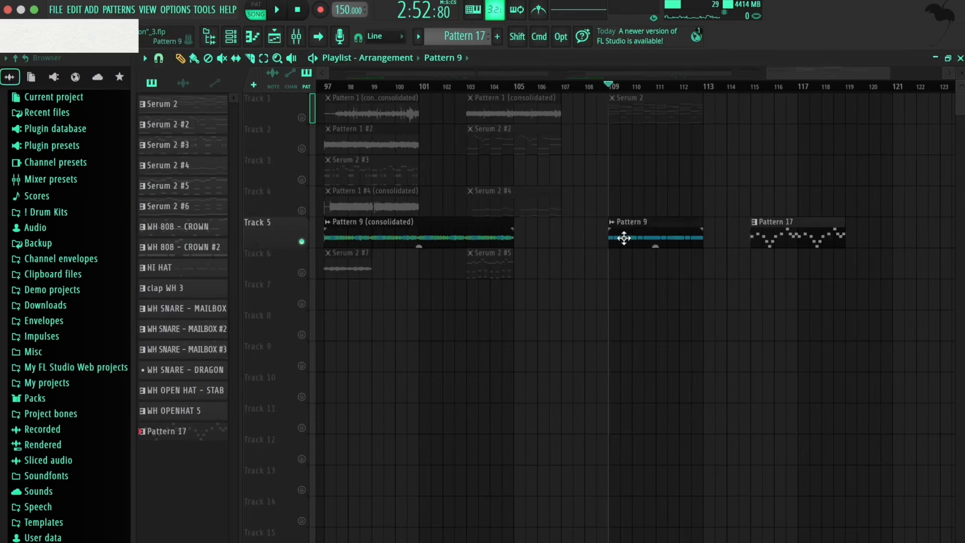
{"action": "double_click", "coordinate": [624, 239]}
{"action": "left_click", "coordinate": [538, 122]}
{"action": "left_click", "coordinate": [296, 37]}
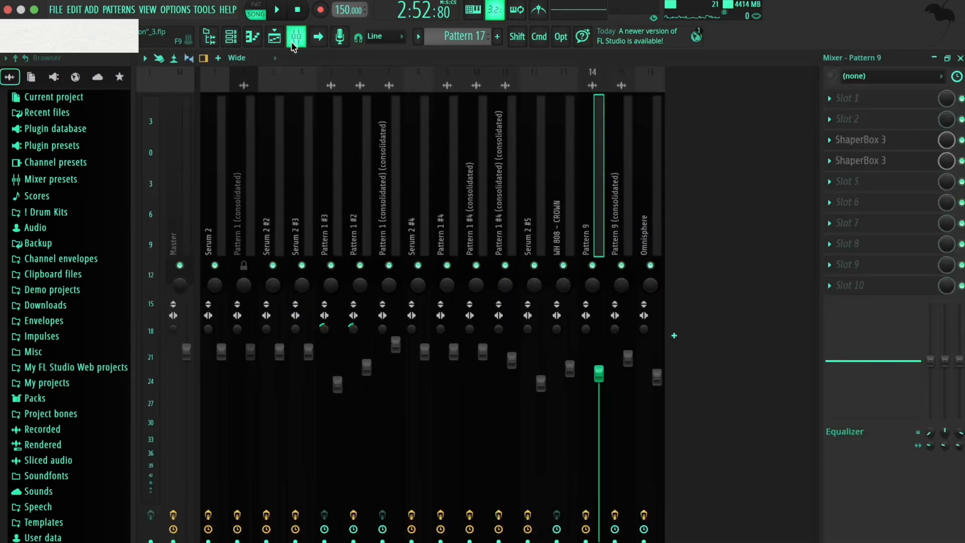
Examine each shaper in the first ShaperBox 3 on the Pattern 9 insert, closing the plugin
{"action": "left_click", "coordinate": [874, 142]}
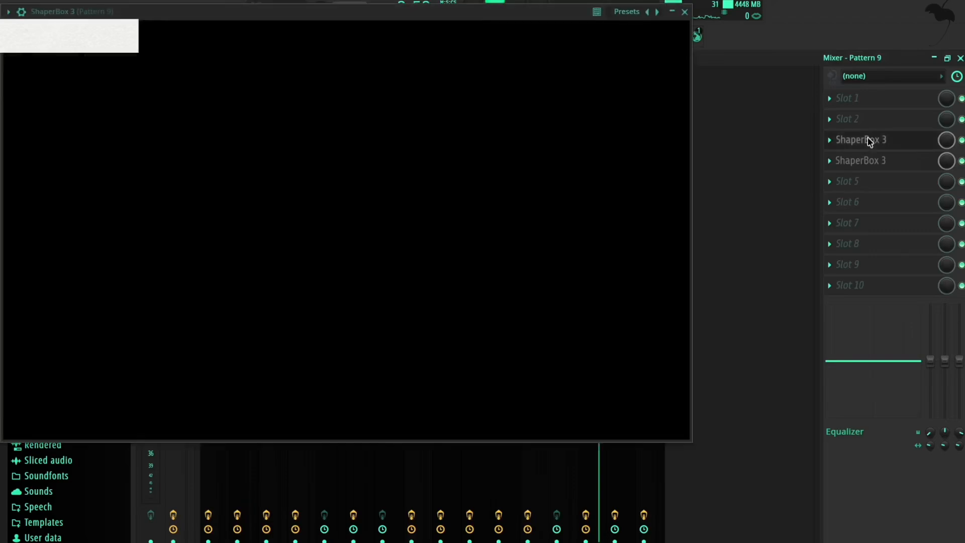
{"action": "left_click", "coordinate": [33, 61]}
{"action": "left_click", "coordinate": [91, 76]}
{"action": "left_click", "coordinate": [153, 75]}
{"action": "left_click", "coordinate": [212, 74]}
{"action": "left_click", "coordinate": [685, 11]}
Examine the Pan shaper in the second ShaperBox 3 on the Pattern 9 insert, and play the Pattern 9 clip from bar 109
{"action": "left_click", "coordinate": [868, 161]}
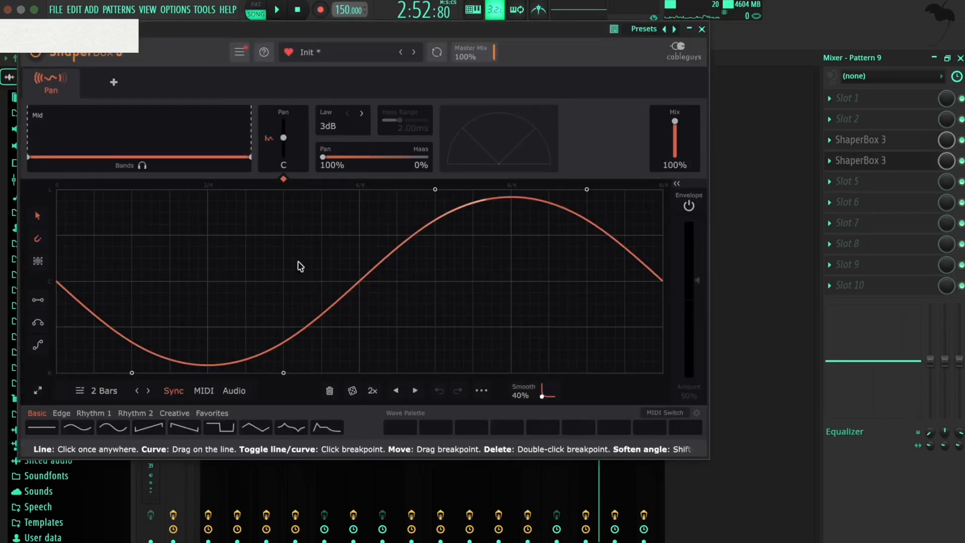
{"action": "key", "text": "Escape"}
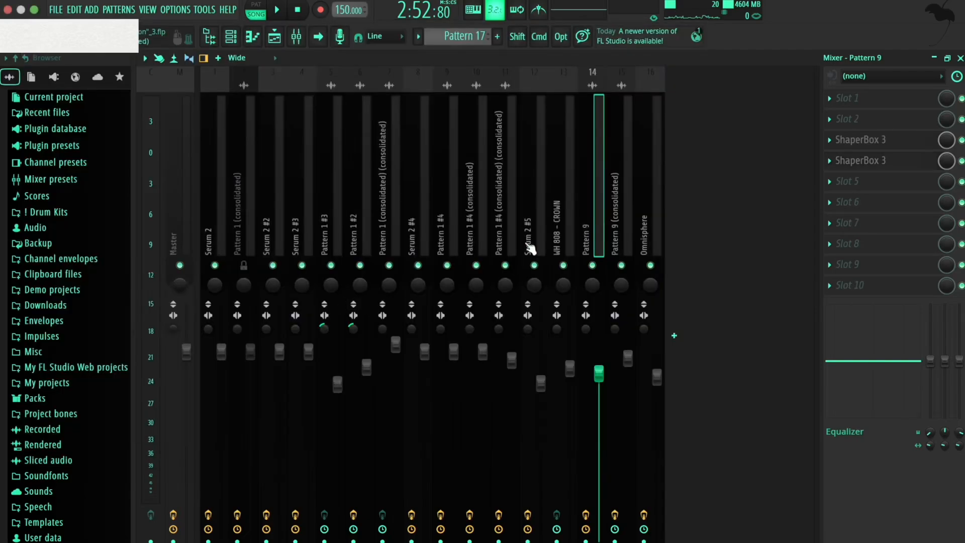
{"action": "key", "text": "Escape"}
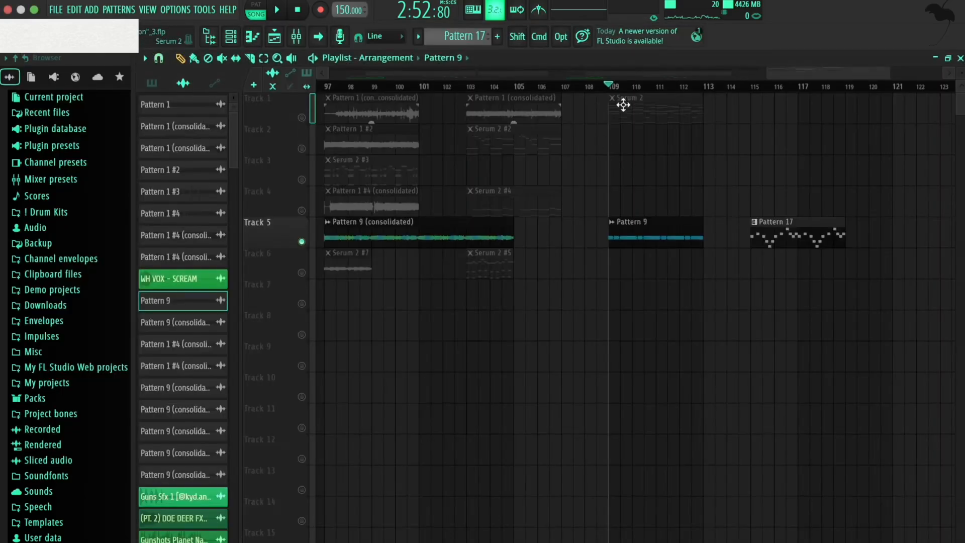
{"action": "key", "text": "space"}
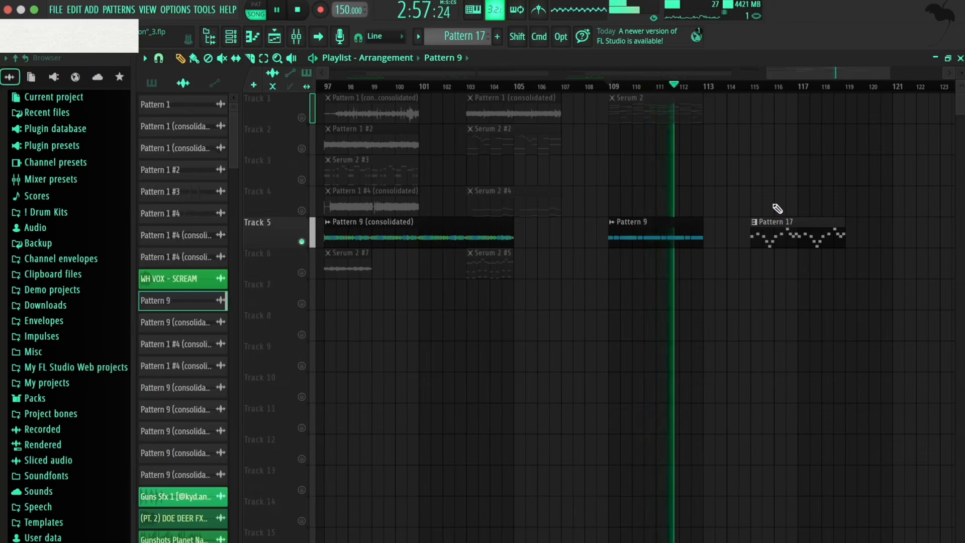
{"action": "key", "text": "space"}
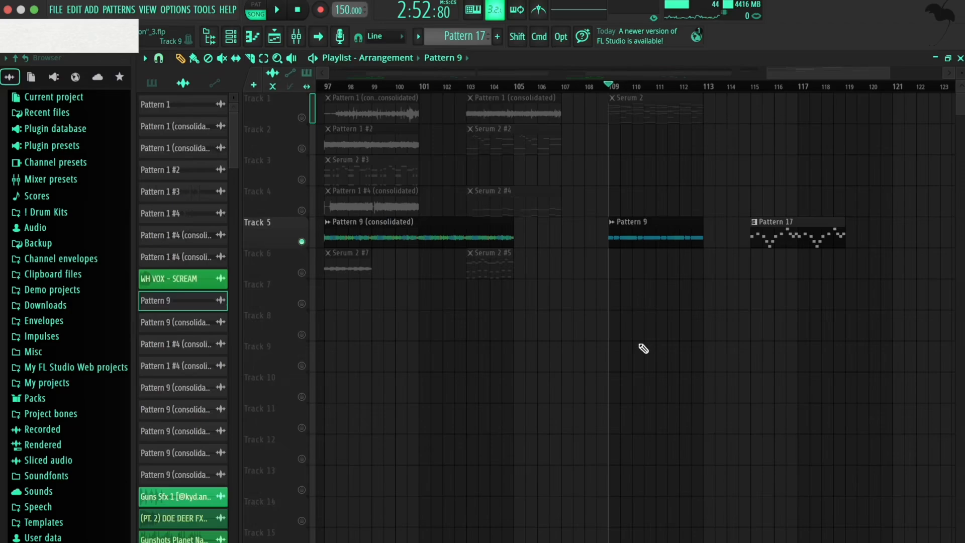
Select the Pattern 9 (consolidated) clip on Track 5 and play it from bar 97 while viewing its mixer insert
{"action": "left_click_drag", "start_coordinate": [799, 72], "coordinate": [786, 89]}
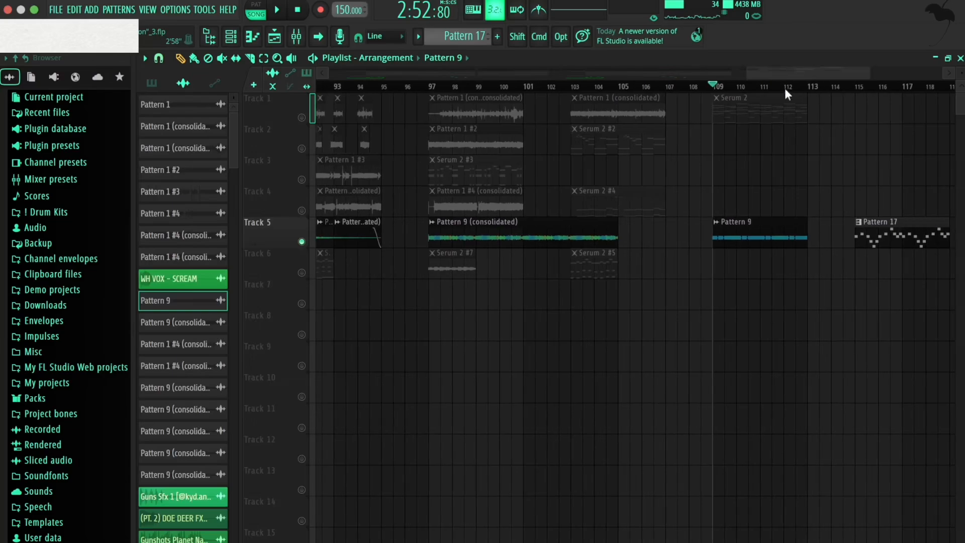
{"action": "left_click", "coordinate": [429, 86]}
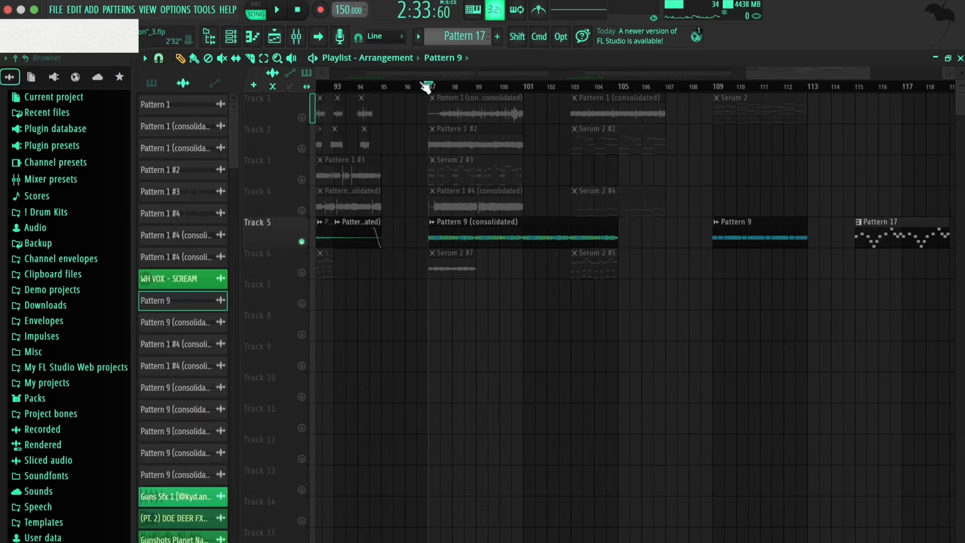
{"action": "double_click", "coordinate": [507, 224]}
{"action": "key", "text": "Escape"}
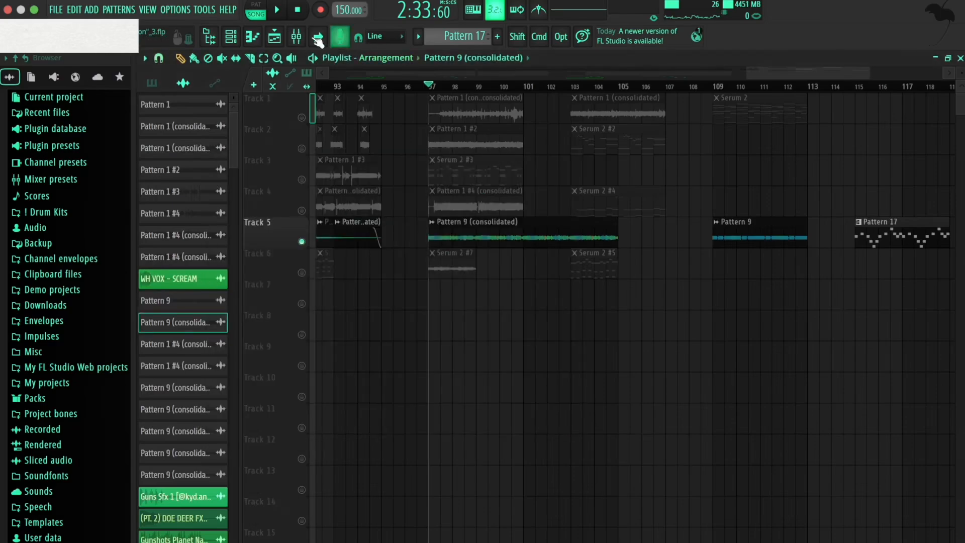
{"action": "key", "text": "space"}
{"action": "left_click", "coordinate": [304, 38]}
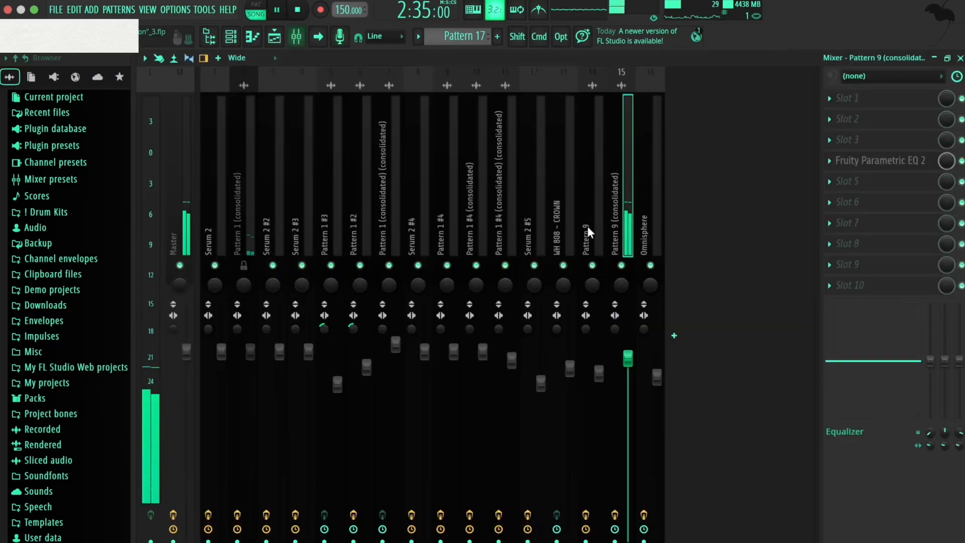
{"action": "key", "text": "F9"}
{"action": "key", "text": "space"}
Inspect the Fruity Parametric EQ 2 on the Pattern 9 (consolidated) insert, closing the plugin and mixer
{"action": "double_click", "coordinate": [557, 233]}
{"action": "key", "text": "Escape"}
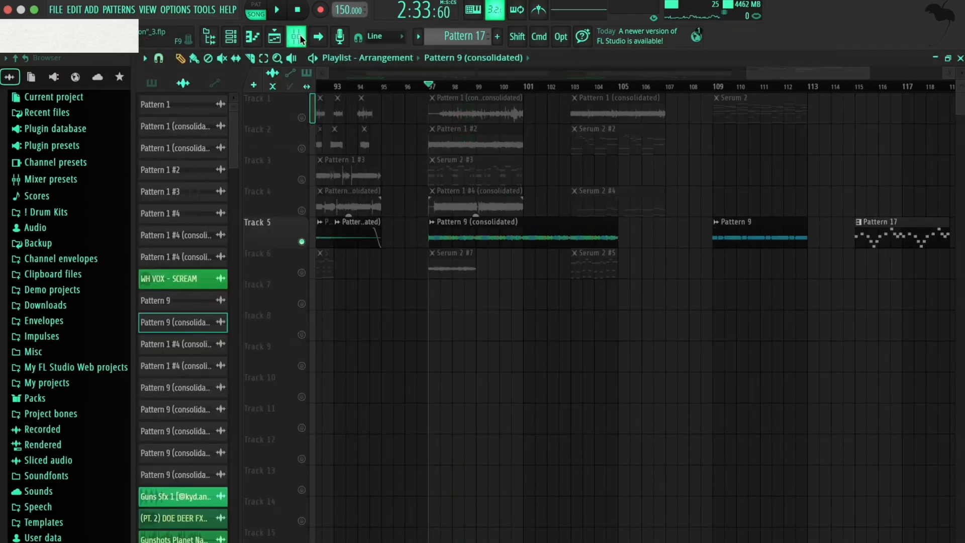
{"action": "left_click", "coordinate": [296, 36]}
{"action": "left_click", "coordinate": [918, 162]}
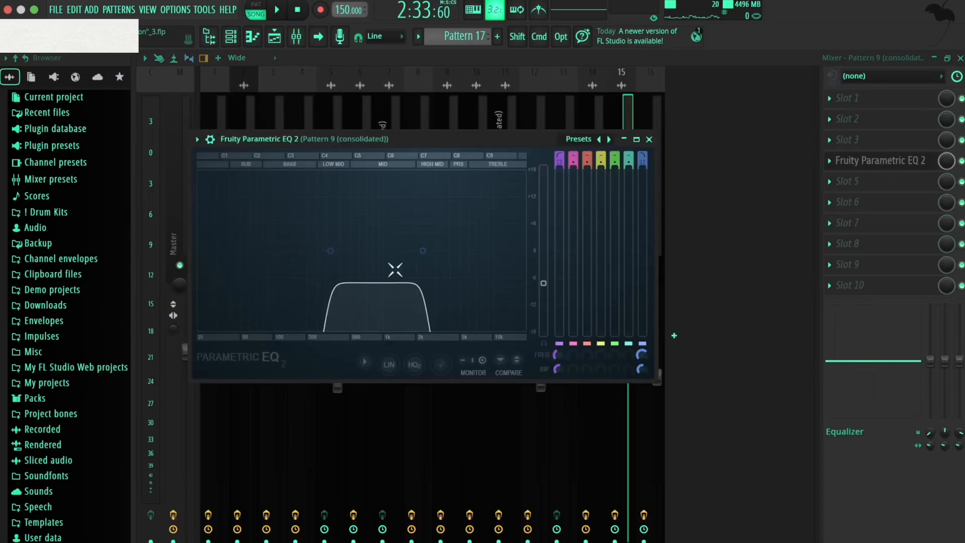
{"action": "key", "text": "Escape"}
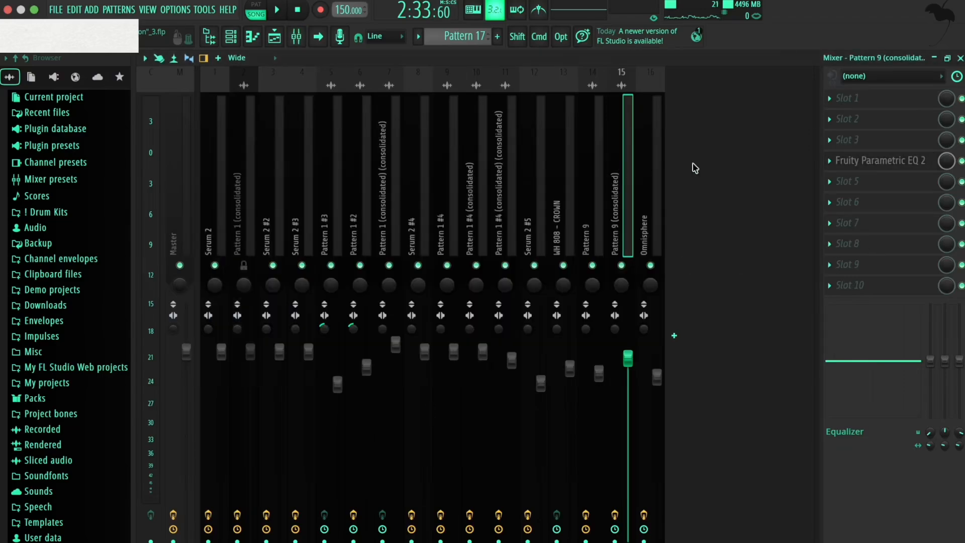
{"action": "key", "text": "Escape"}
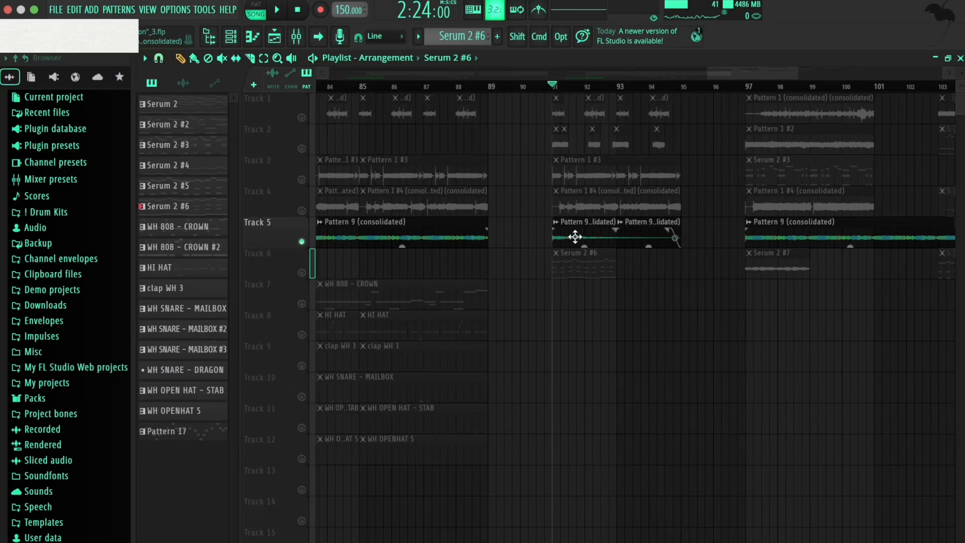
Play the two cut Pattern 9 (consolidated) clips on Track 5 from bar 91
{"action": "left_click_drag", "start_coordinate": [707, 73], "coordinate": [716, 97]}
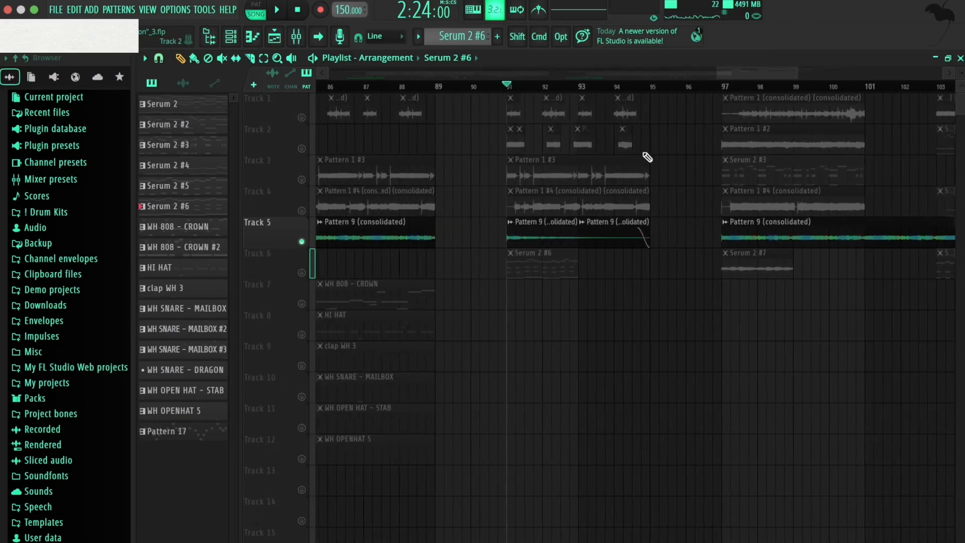
{"action": "key", "text": "space"}
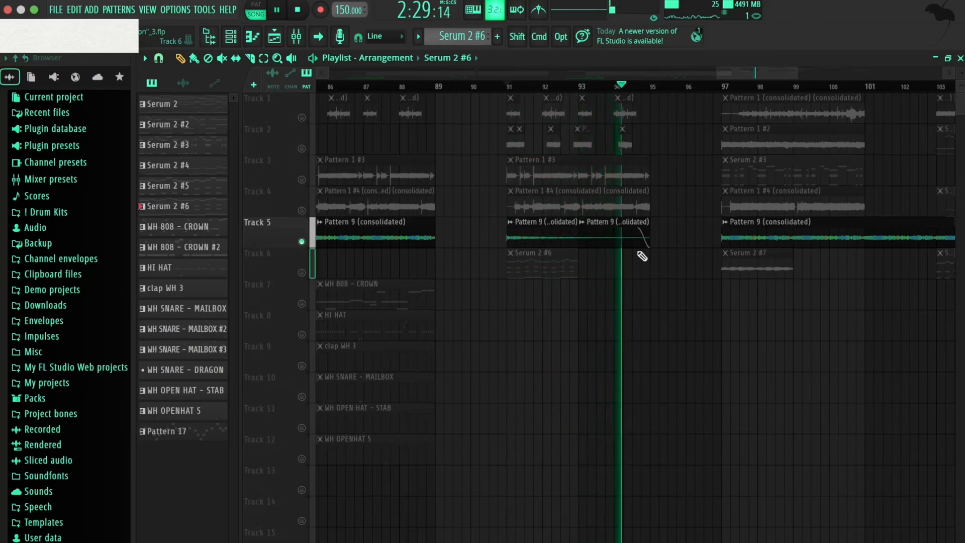
{"action": "key", "text": "space"}
Open the Serum 2 #5 pattern on Track 6 in the piano roll and play it from bar 103, returning to the playlist
{"action": "left_click_drag", "start_coordinate": [717, 70], "coordinate": [648, 75]}
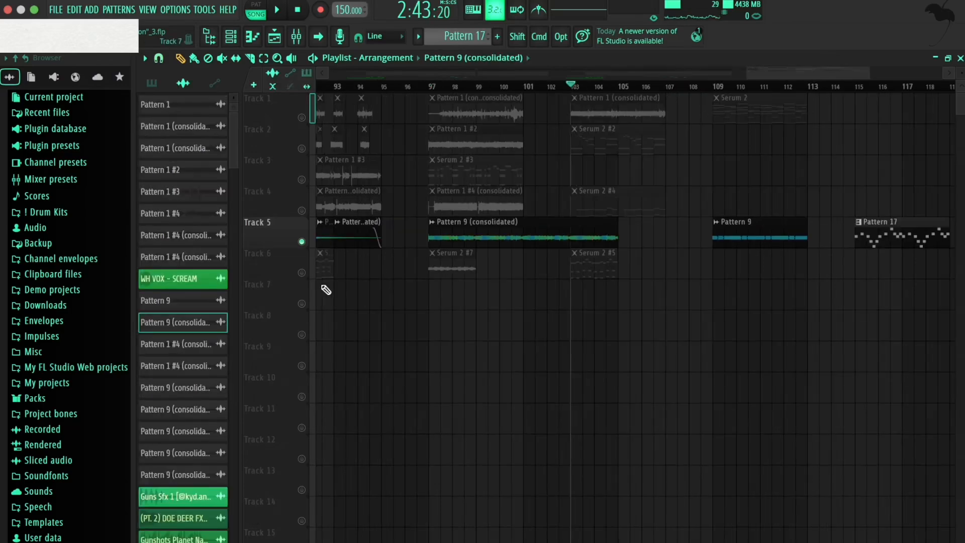
{"action": "double_click", "coordinate": [585, 271]}
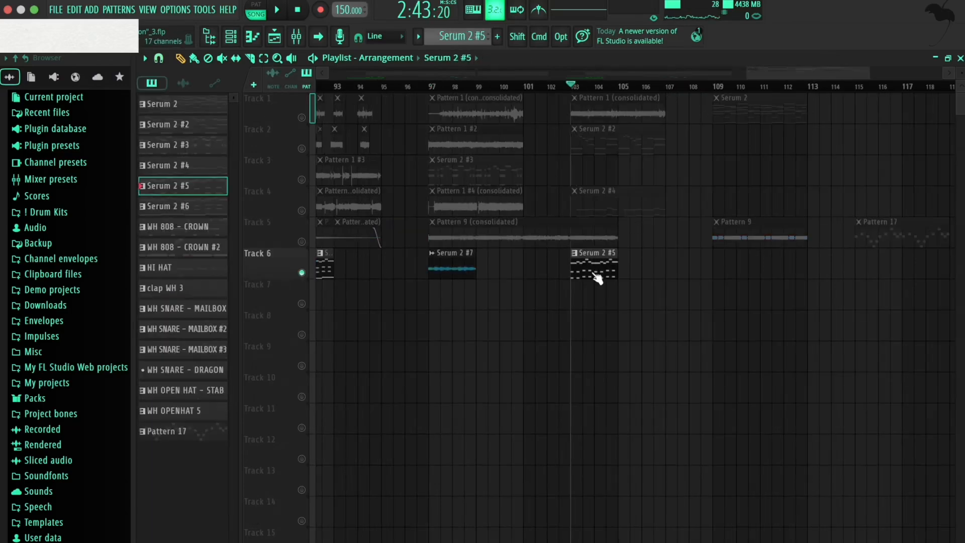
{"action": "scroll", "coordinate": [608, 211], "scroll_direction": "up", "scroll_amount": 5}
{"action": "key", "text": "space"}
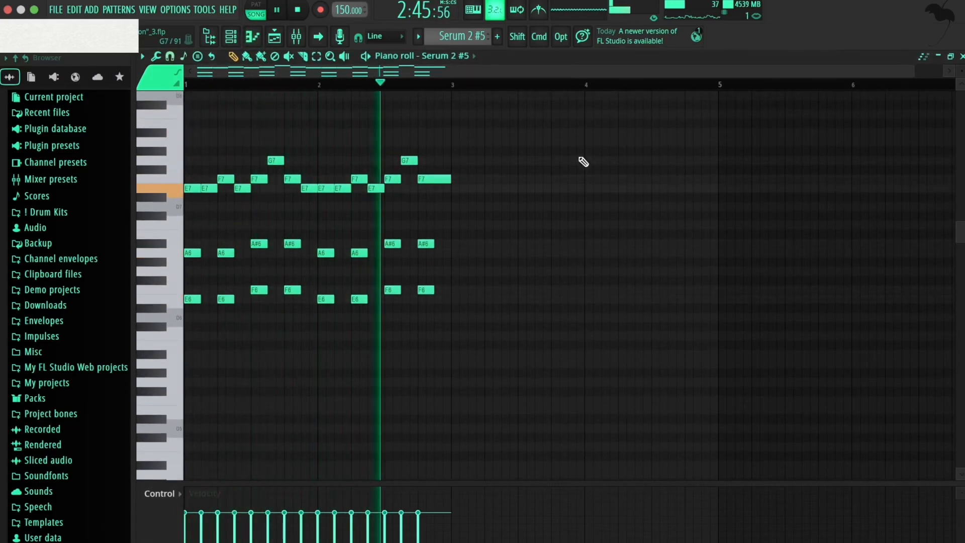
{"action": "key", "text": "space"}
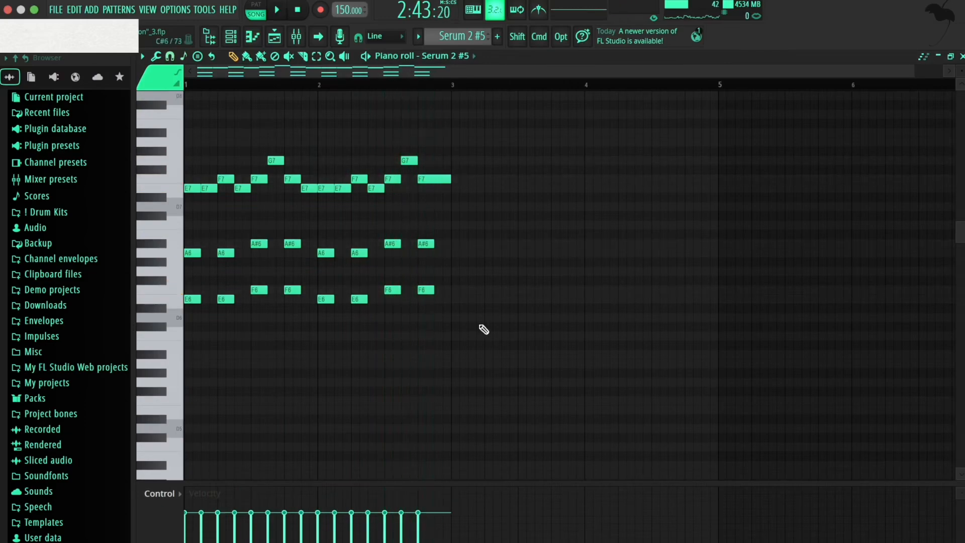
{"action": "key", "text": "Escape"}
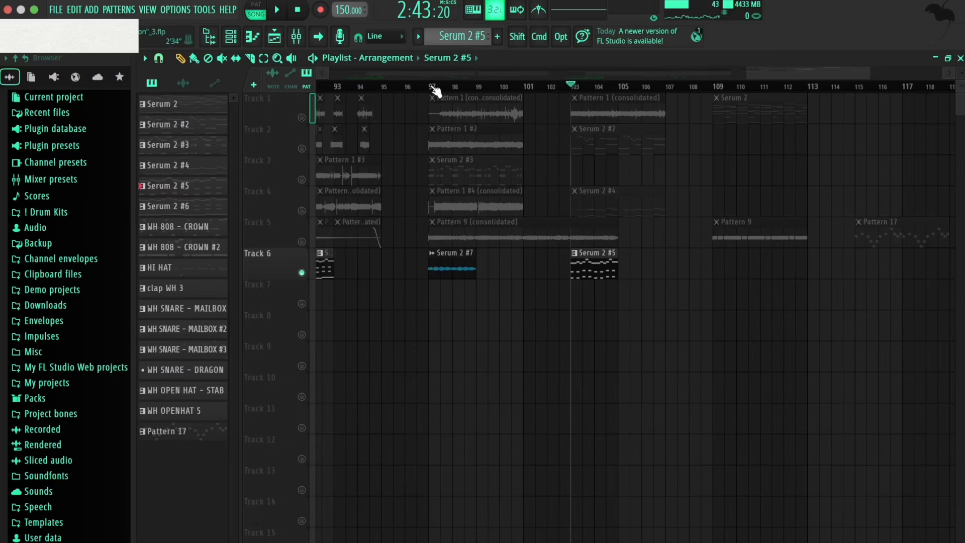
{"action": "double_click", "coordinate": [599, 265]}
{"action": "key", "text": "Escape"}
Play the Serum 2 #7 audio clip on Track 6 from bar 97 while viewing the mixer levels
{"action": "left_click", "coordinate": [436, 87]}
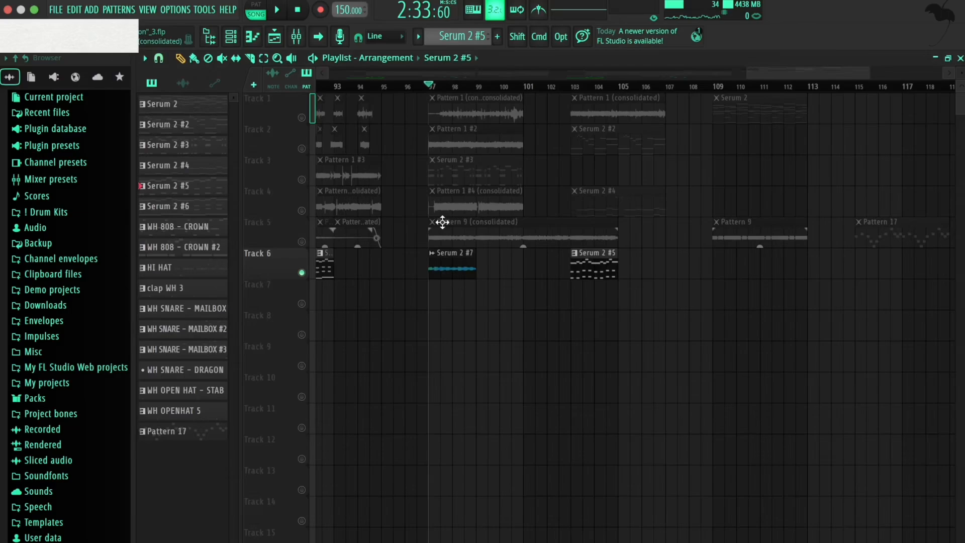
{"action": "double_click", "coordinate": [442, 261]}
{"action": "key", "text": "Escape"}
{"action": "key", "text": "space"}
{"action": "left_click", "coordinate": [298, 42]}
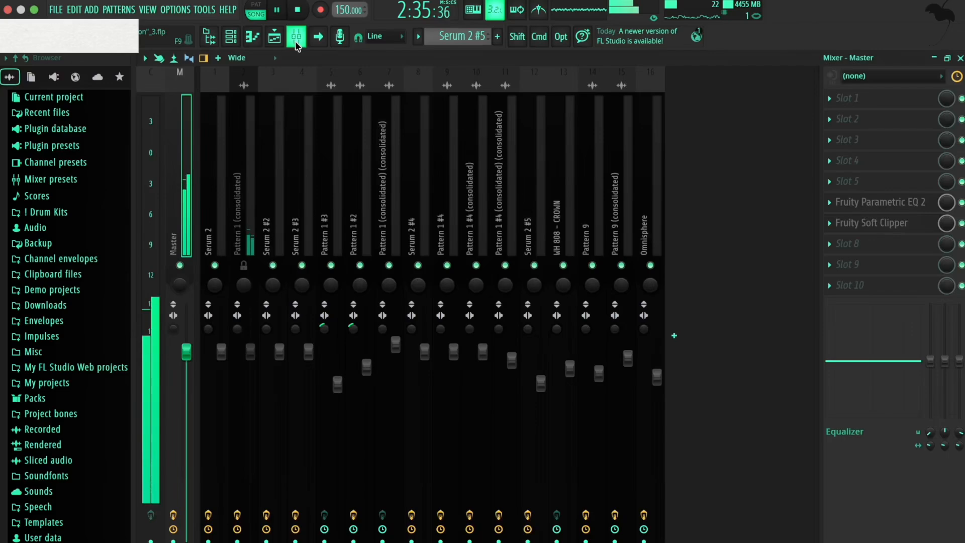
{"action": "key", "text": "F9"}
{"action": "key", "text": "space"}
View the Serum 2 #5 pattern's notes in the piano roll and check its channel in the channel rack
{"action": "double_click", "coordinate": [598, 263]}
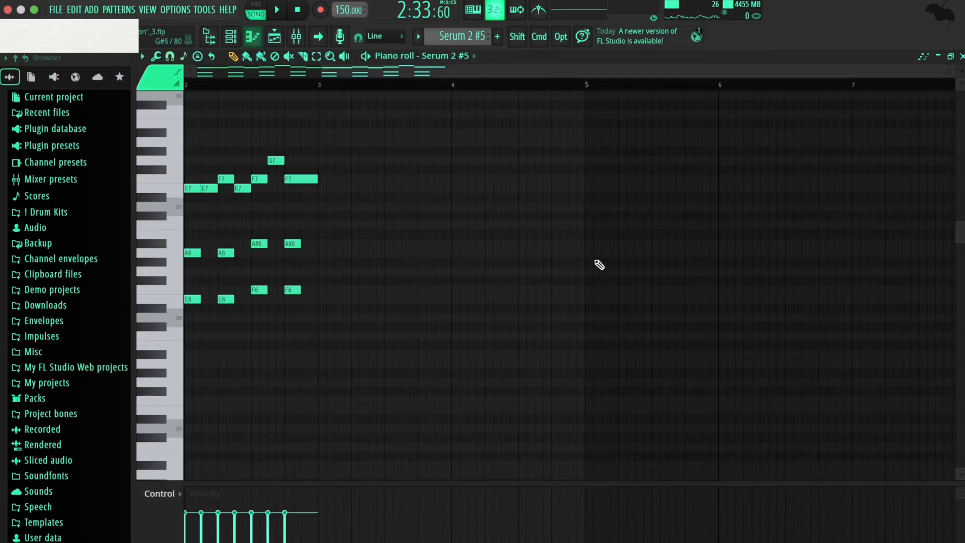
{"action": "left_click", "coordinate": [231, 36]}
{"action": "key", "text": "Escape"}
{"action": "key", "text": "Escape"}
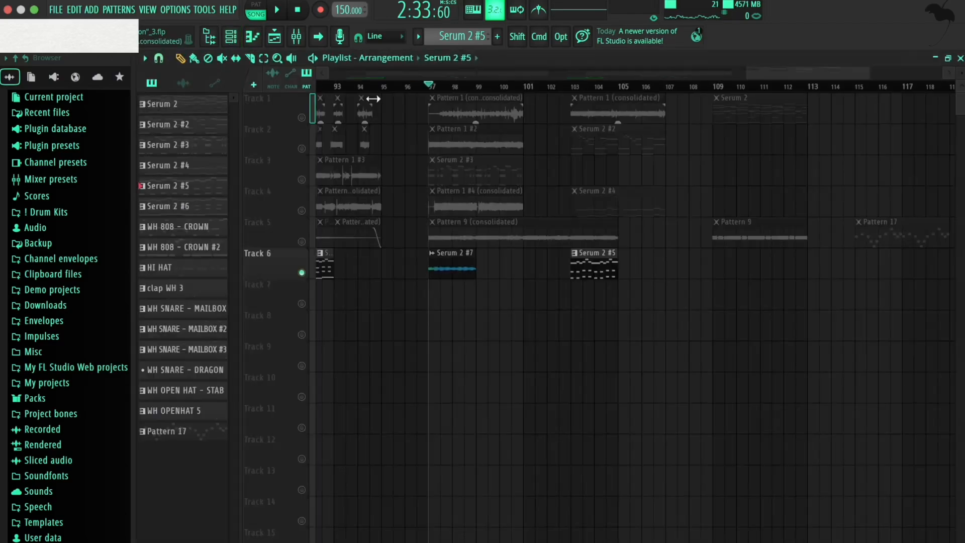
Inspect the Fruity Parametric EQ 2 and the ShaperBox 3 pan curve on the Serum 2 #5 mixer insert
{"action": "left_click", "coordinate": [297, 37]}
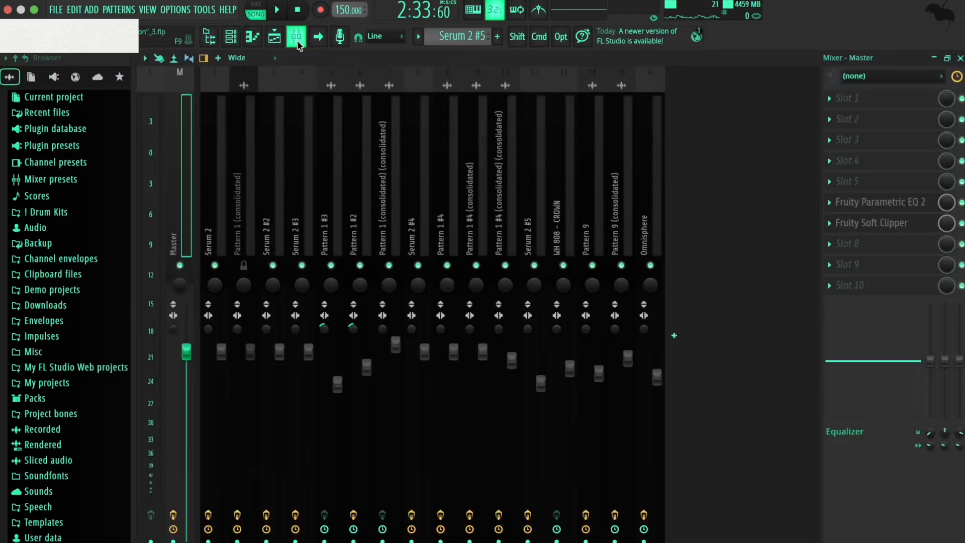
{"action": "left_click", "coordinate": [534, 134]}
{"action": "left_click", "coordinate": [873, 161]}
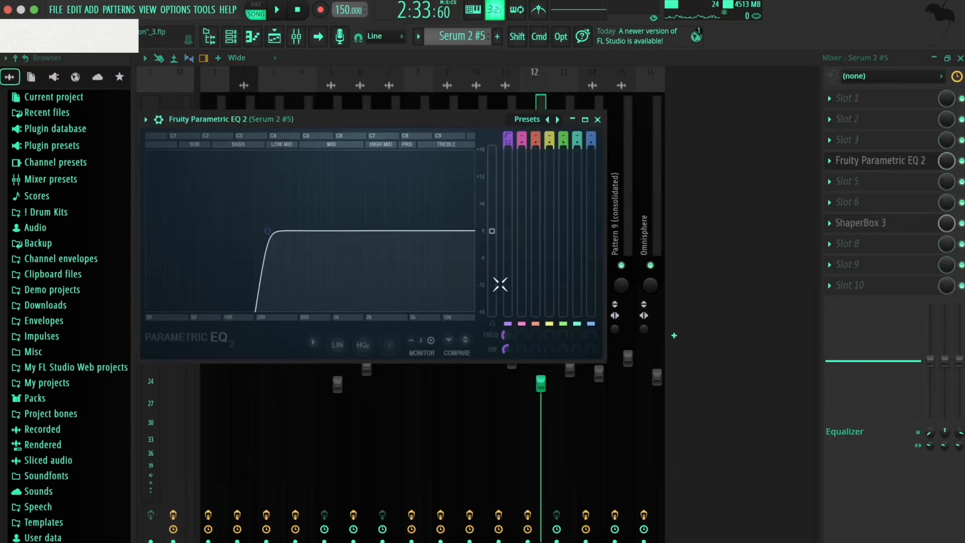
{"action": "left_click", "coordinate": [885, 226]}
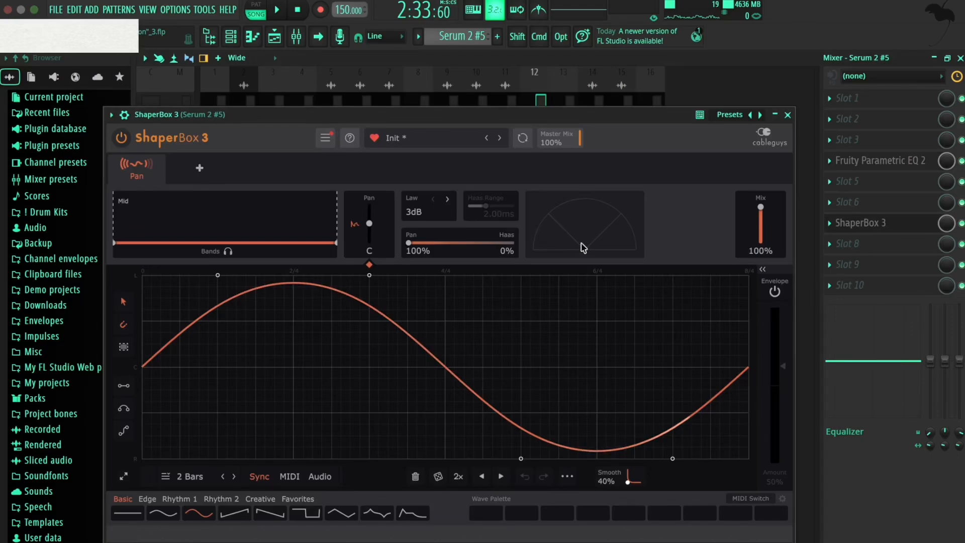
{"action": "left_click", "coordinate": [869, 223]}
{"action": "left_click", "coordinate": [869, 227]}
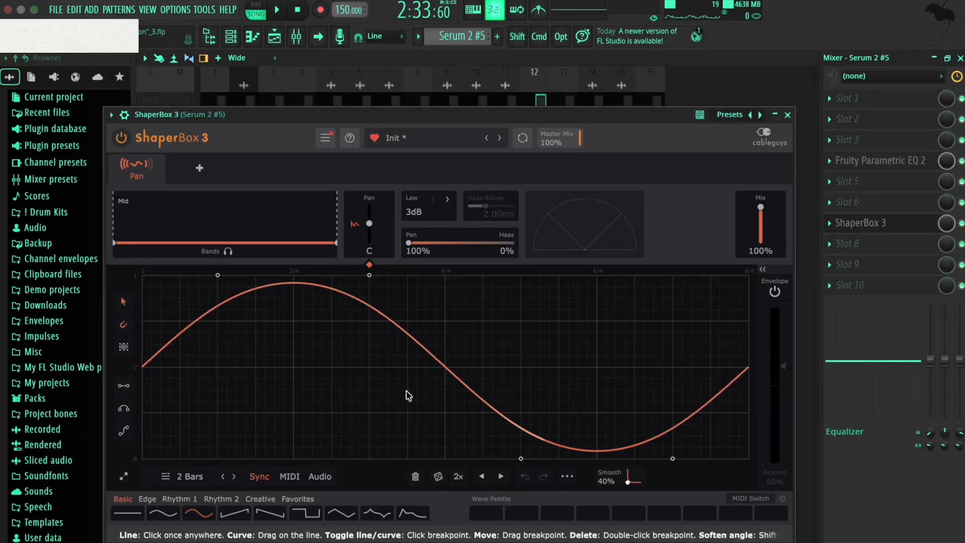
{"action": "key", "text": "Escape"}
Inspect the ShaperBox 3 pan curve on the Pattern 9 mixer insert, closing the plugin and mixer
{"action": "left_click", "coordinate": [627, 230]}
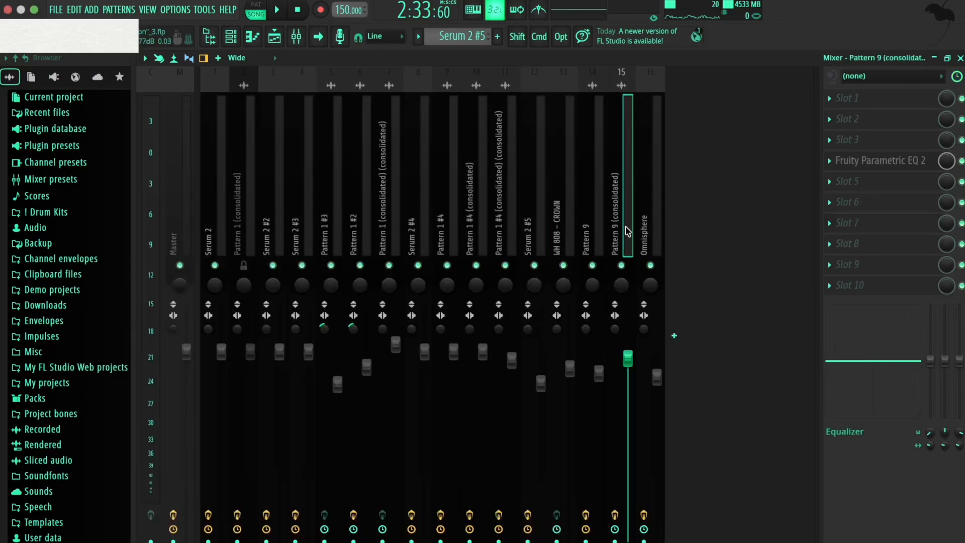
{"action": "left_click", "coordinate": [602, 241]}
{"action": "left_click", "coordinate": [870, 167]}
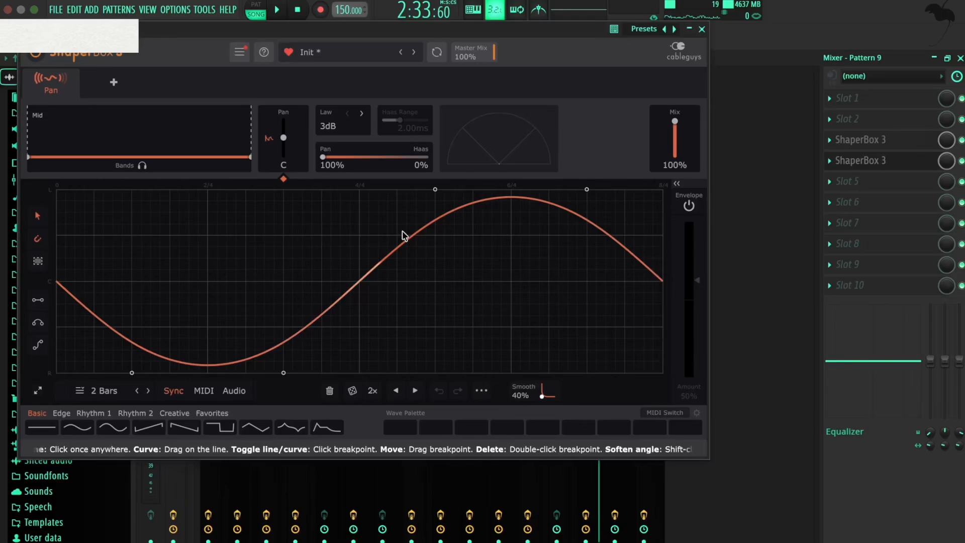
{"action": "key", "text": "Escape"}
{"action": "key", "text": "Escape"}
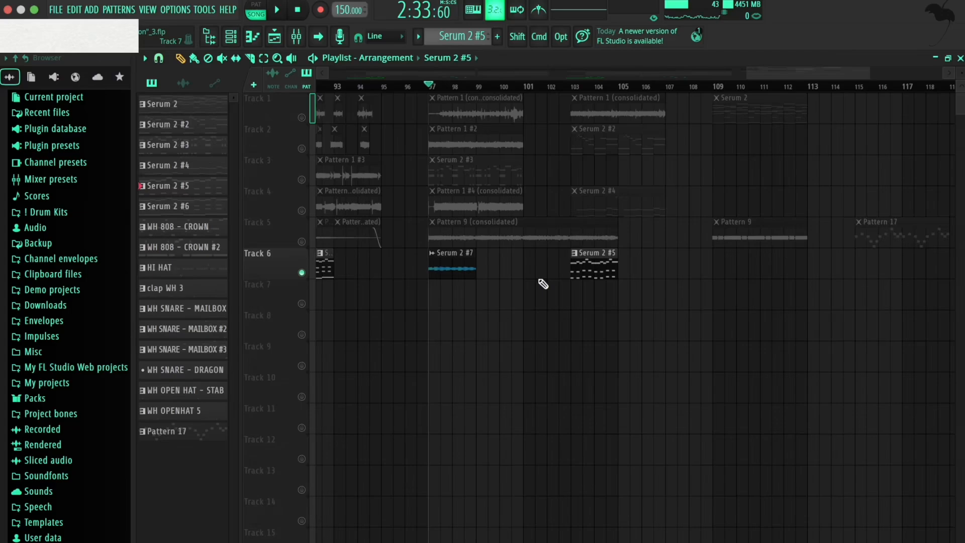
Open the Serum 2 #6 pattern on Track 6 in the piano roll and play it from bar 91, returning to the playlist
{"action": "left_click_drag", "start_coordinate": [787, 73], "coordinate": [734, 75]}
{"action": "left_click", "coordinate": [580, 90]}
{"action": "double_click", "coordinate": [870, 256]}
{"action": "left_click", "coordinate": [253, 36]}
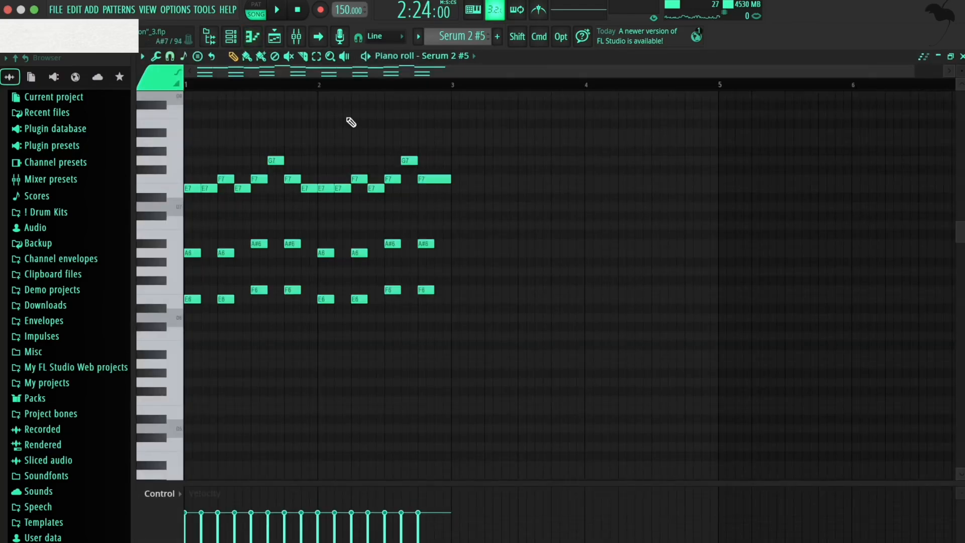
{"action": "double_click", "coordinate": [604, 268]}
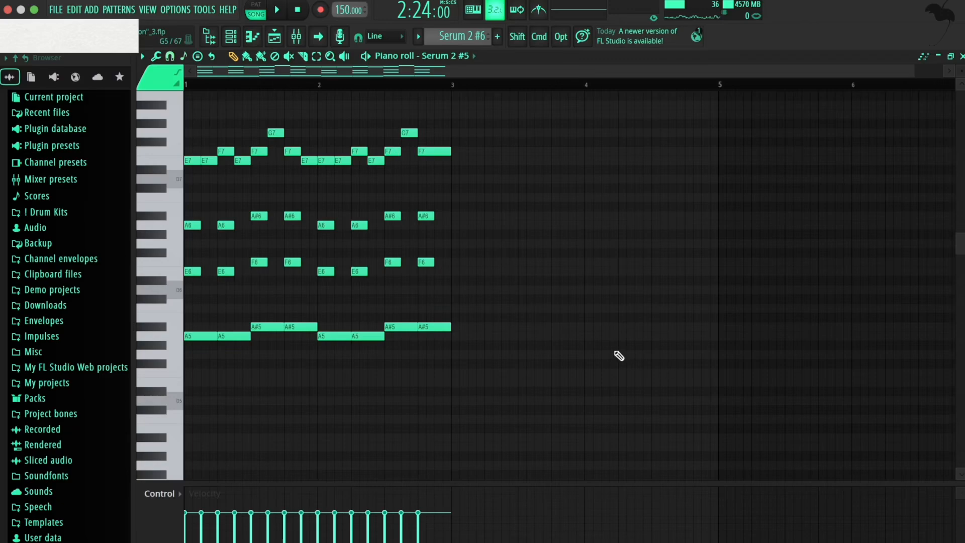
{"action": "key", "text": "space"}
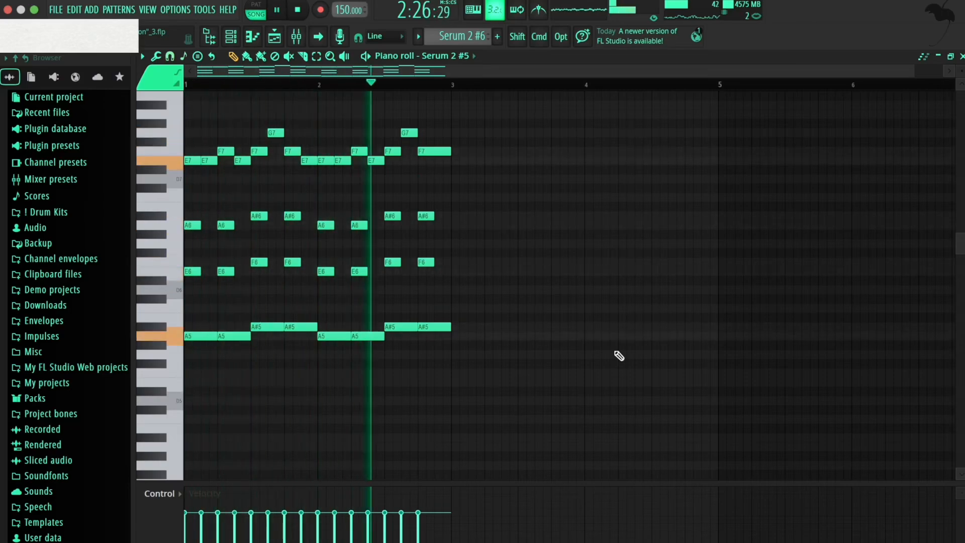
{"action": "key", "text": "space"}
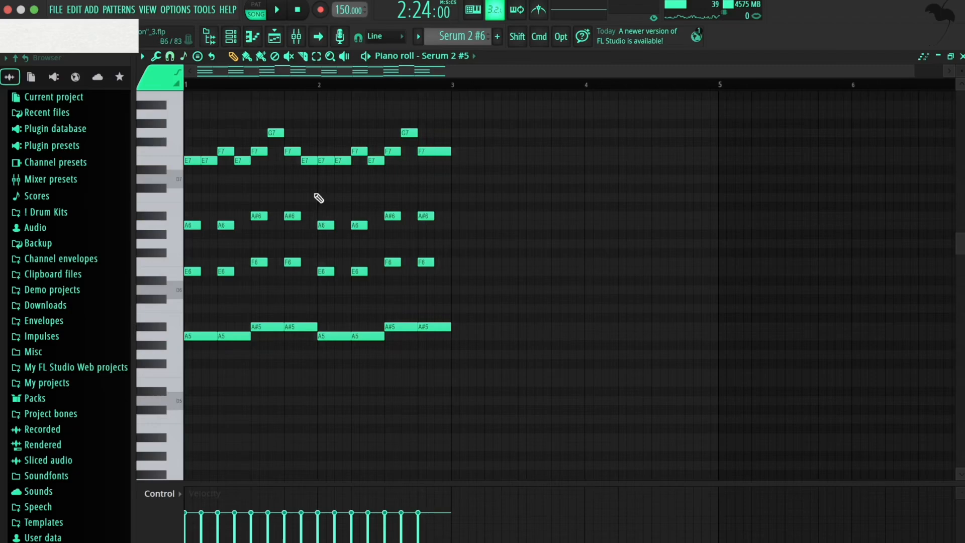
{"action": "key", "text": "F5"}
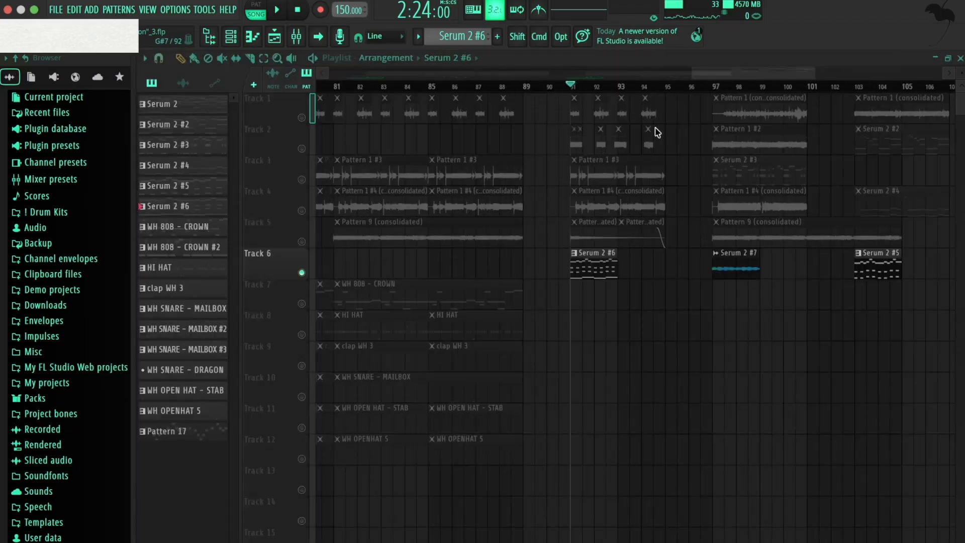
Go back to the start of the arrangement and solo Track 7 with the WH 808 - CROWN patterns
{"action": "left_click", "coordinate": [241, 42]}
{"action": "key", "text": "F6"}
{"action": "left_click_drag", "start_coordinate": [694, 73], "coordinate": [316, 78]}
{"action": "left_click_drag", "start_coordinate": [315, 116], "coordinate": [309, 262]}
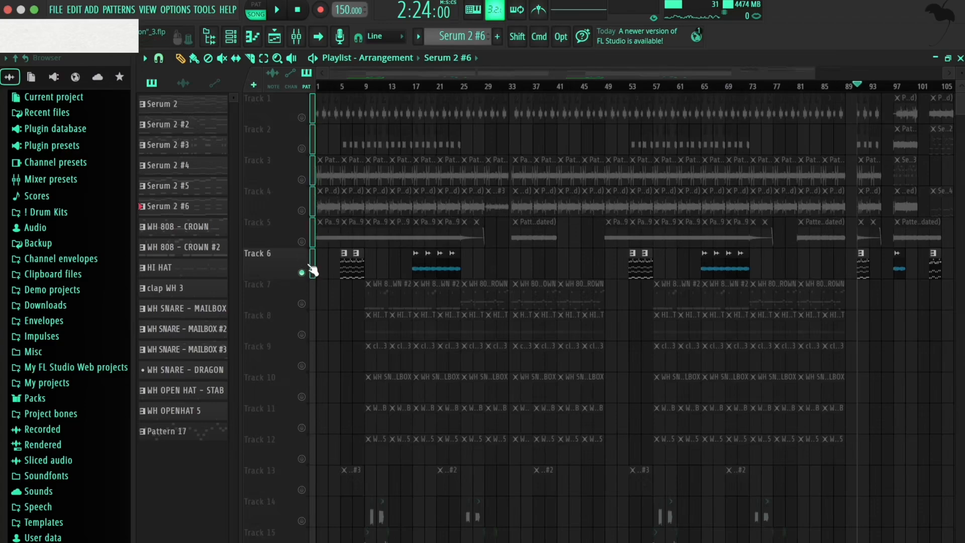
{"action": "right_click", "coordinate": [302, 272]}
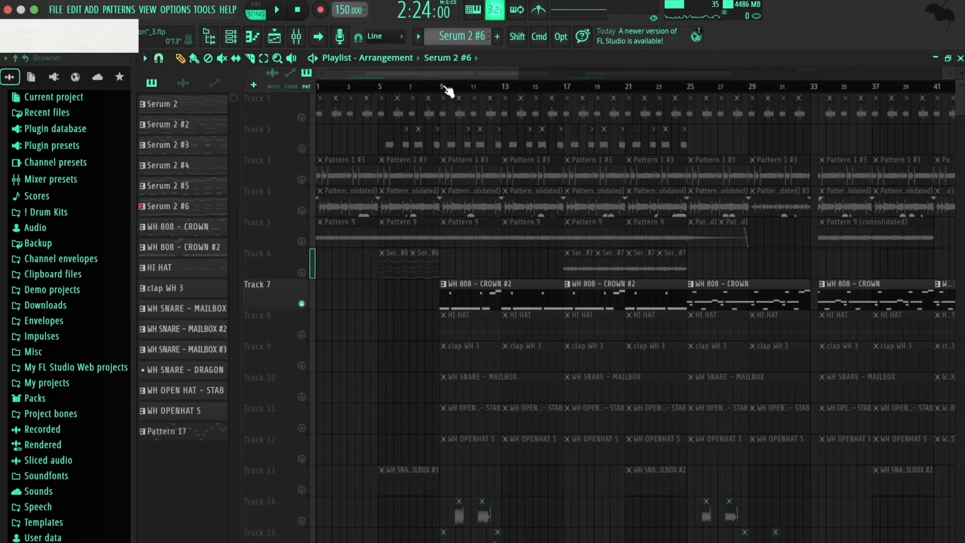
Open the WH 808 - CROWN #2 pattern on Track 7 in the piano roll and play it from bar 9, returning to the playlist
{"action": "left_click", "coordinate": [442, 88]}
{"action": "double_click", "coordinate": [484, 301]}
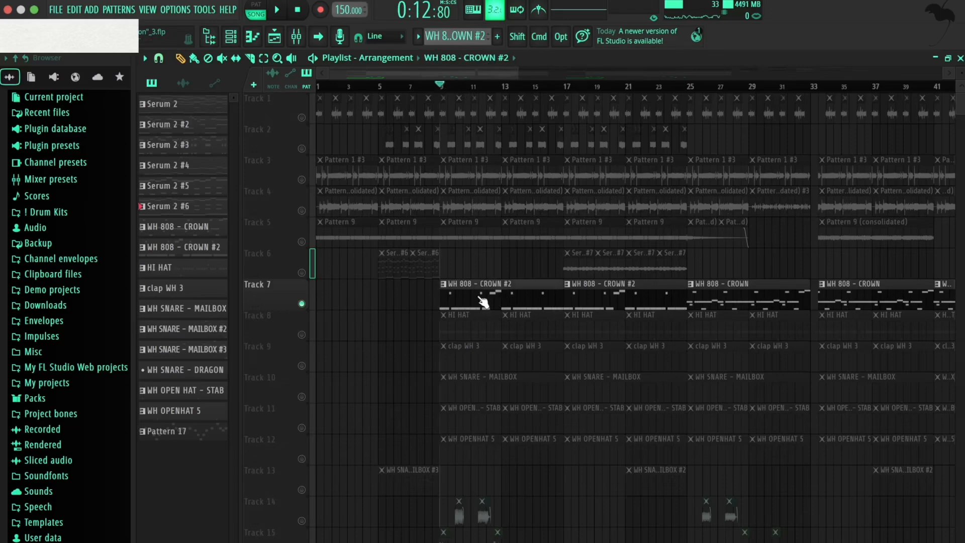
{"action": "key", "text": "Escape"}
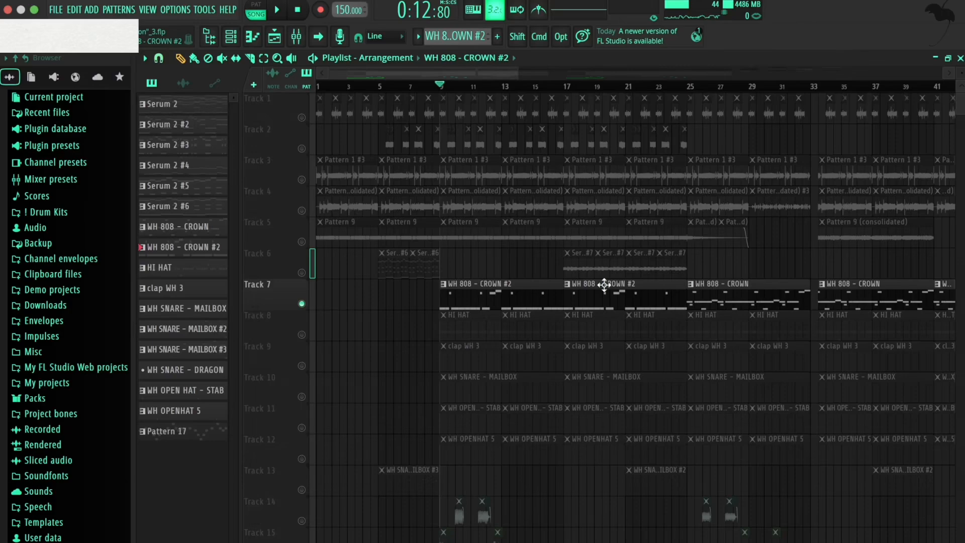
{"action": "double_click", "coordinate": [468, 289]}
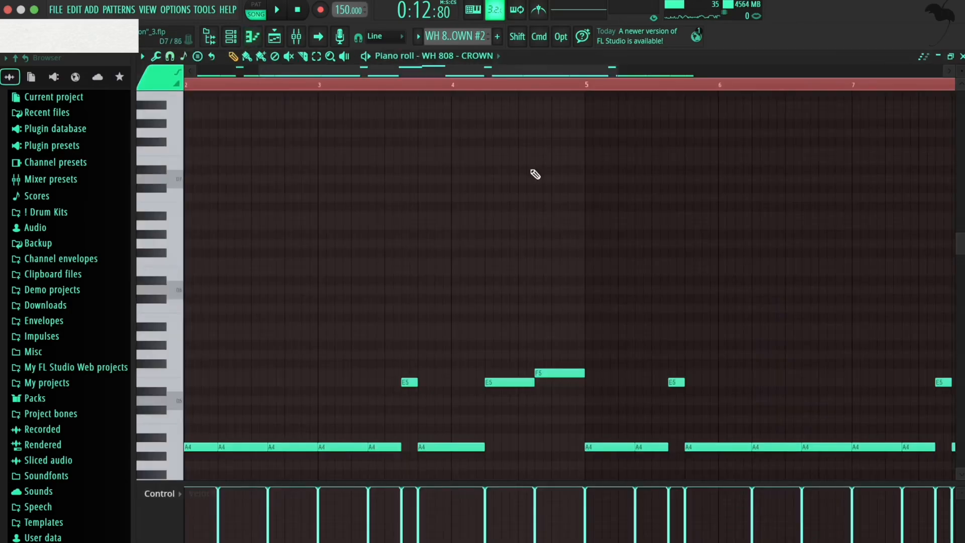
{"action": "left_click_drag", "start_coordinate": [616, 71], "coordinate": [825, 71]}
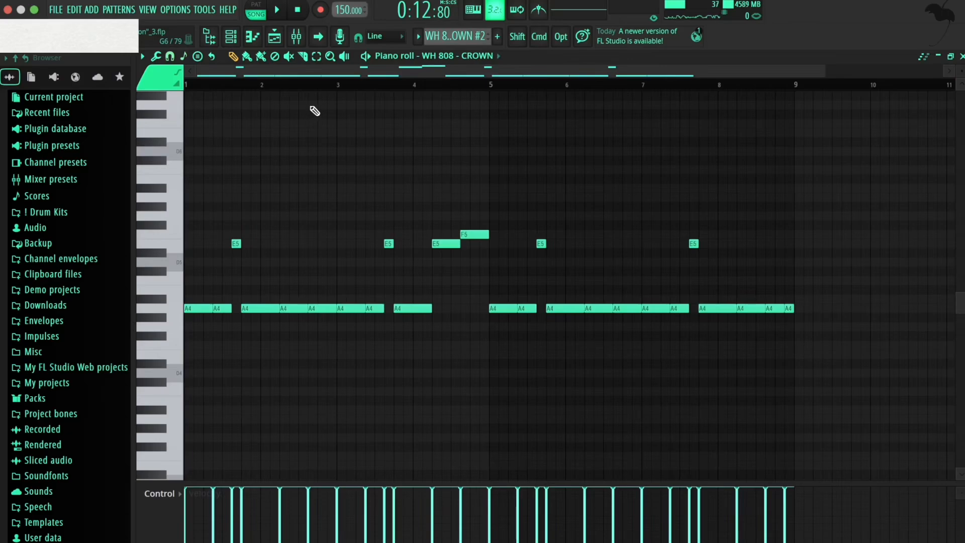
{"action": "key", "text": "space"}
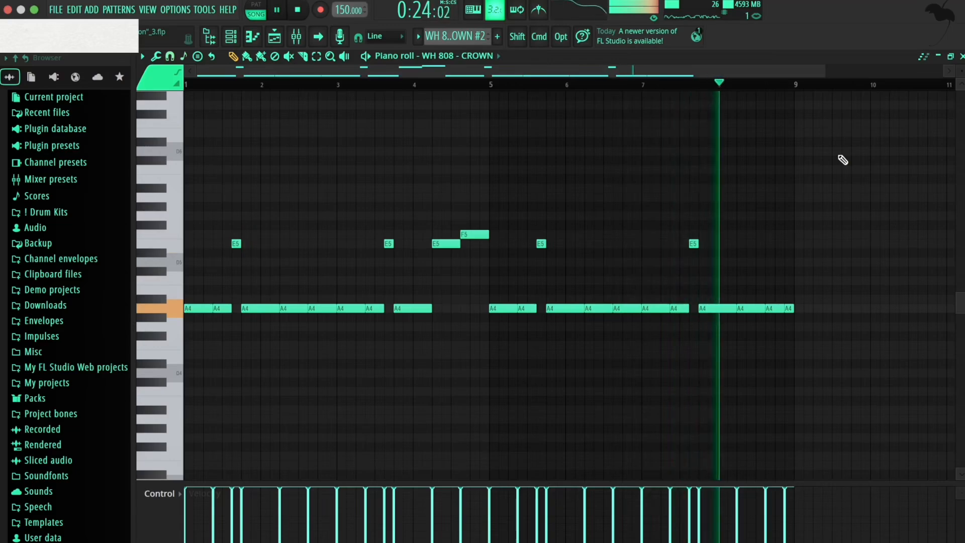
{"action": "key", "text": "space"}
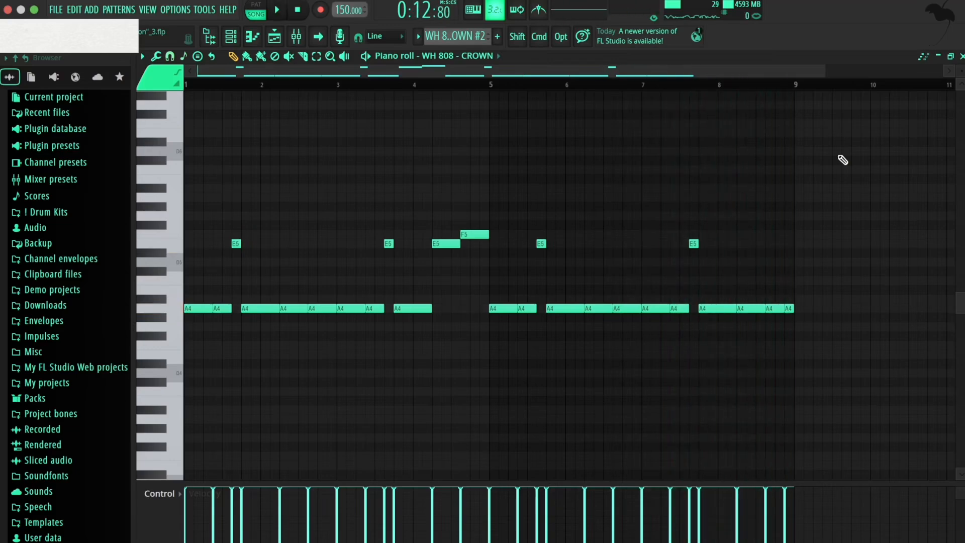
{"action": "key", "text": "F5"}
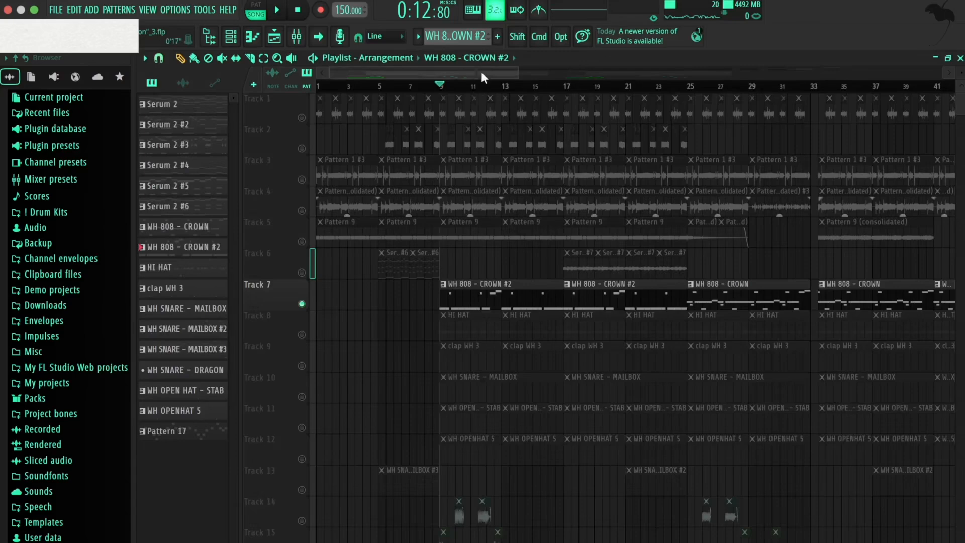
Open the WH 808 - CROWN pattern on Track 7 in the piano roll and play it from bar 25, returning to the playlist
{"action": "left_click_drag", "start_coordinate": [482, 73], "coordinate": [500, 74]}
{"action": "left_click", "coordinate": [625, 88]}
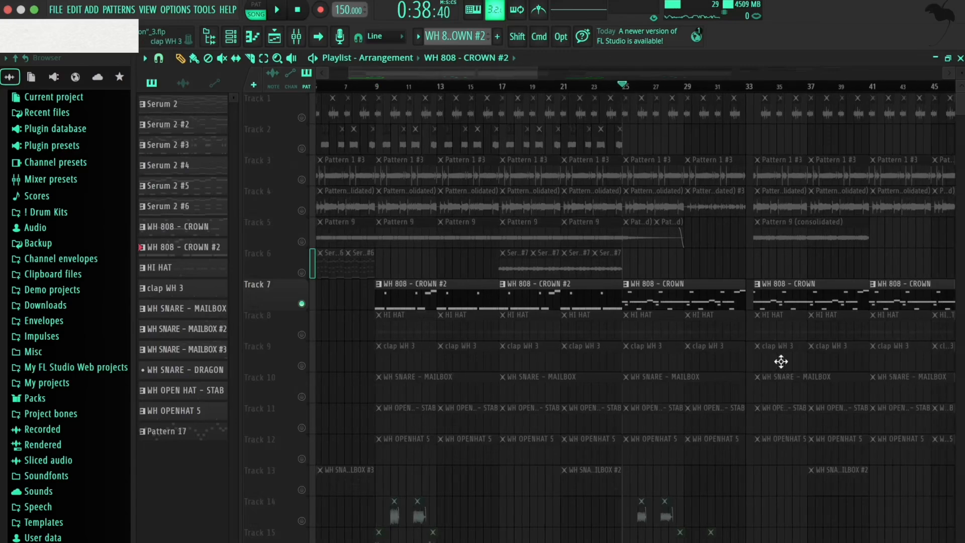
{"action": "double_click", "coordinate": [648, 298]}
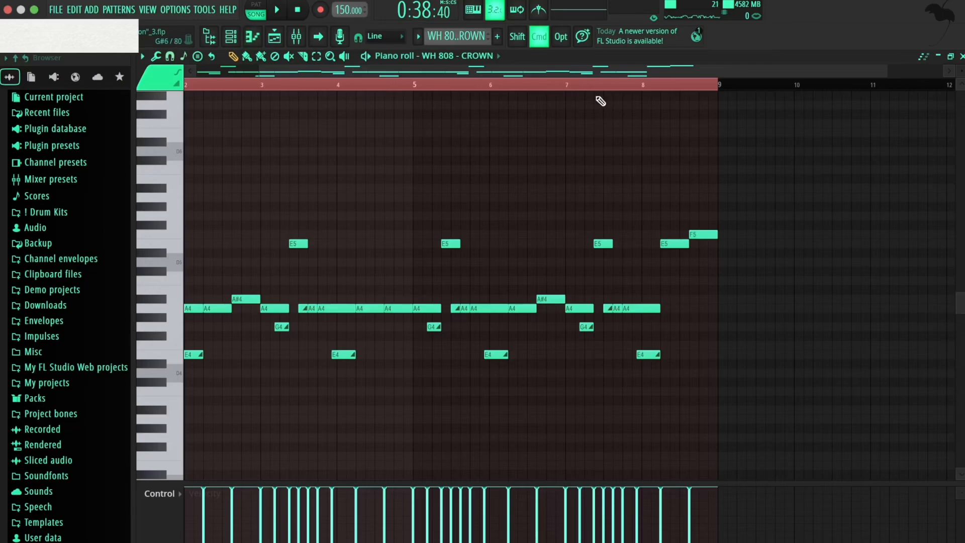
{"action": "key", "text": "super+d"}
{"action": "left_click_drag", "start_coordinate": [565, 73], "coordinate": [437, 74]}
{"action": "left_click", "coordinate": [210, 88]}
{"action": "left_click_drag", "start_coordinate": [210, 88], "coordinate": [23, 94]}
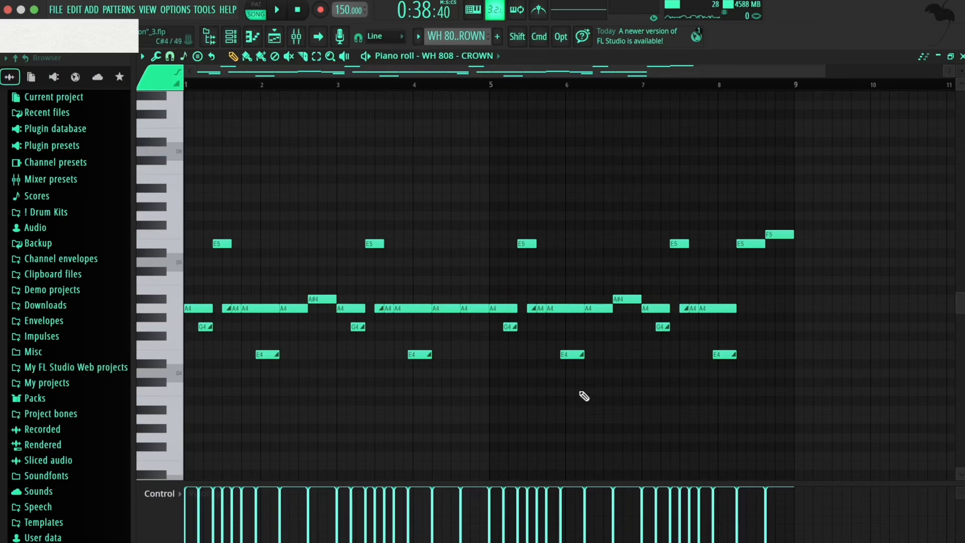
{"action": "key", "text": "space"}
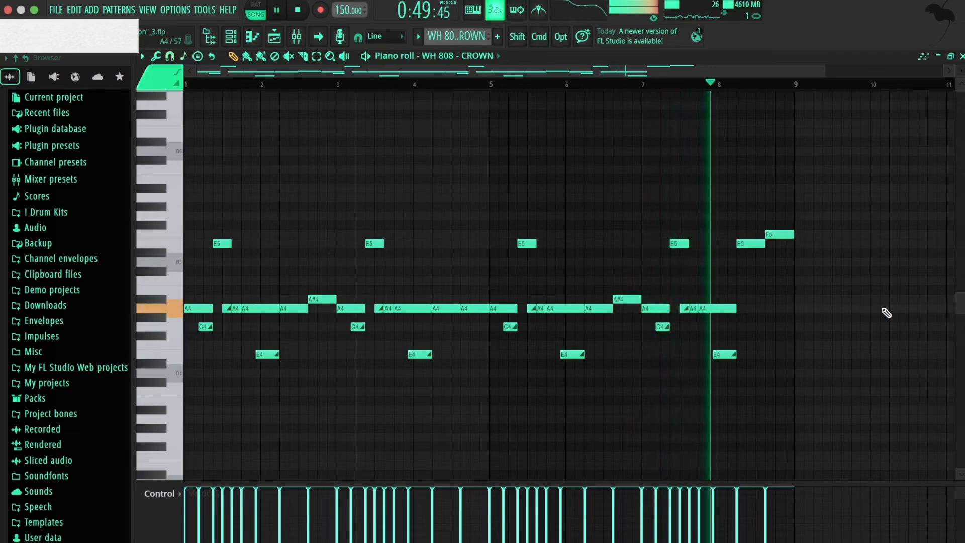
{"action": "key", "text": "space"}
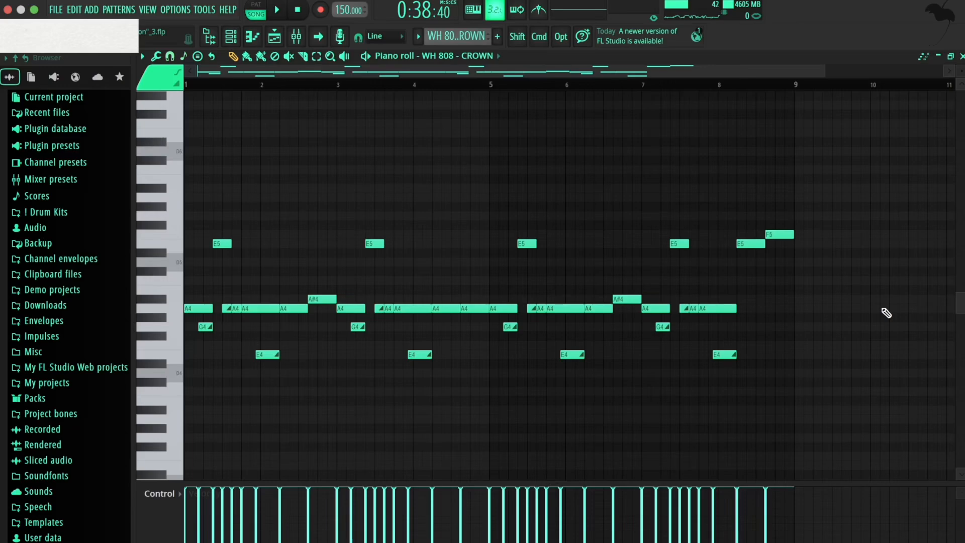
{"action": "key", "text": "F5"}
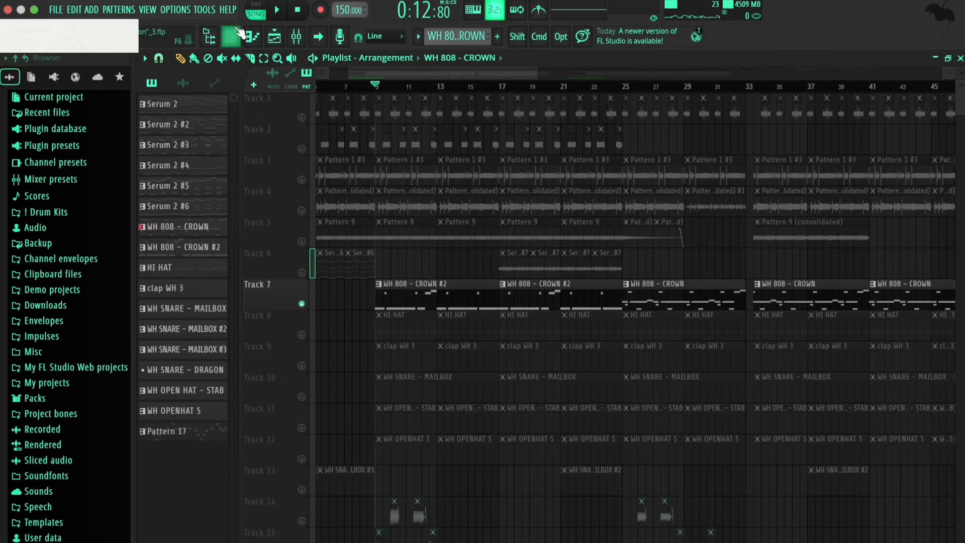
Review the notes of the first WH 808 - CROWN #2 clip in the piano roll and return to the playlist
{"action": "double_click", "coordinate": [395, 283]}
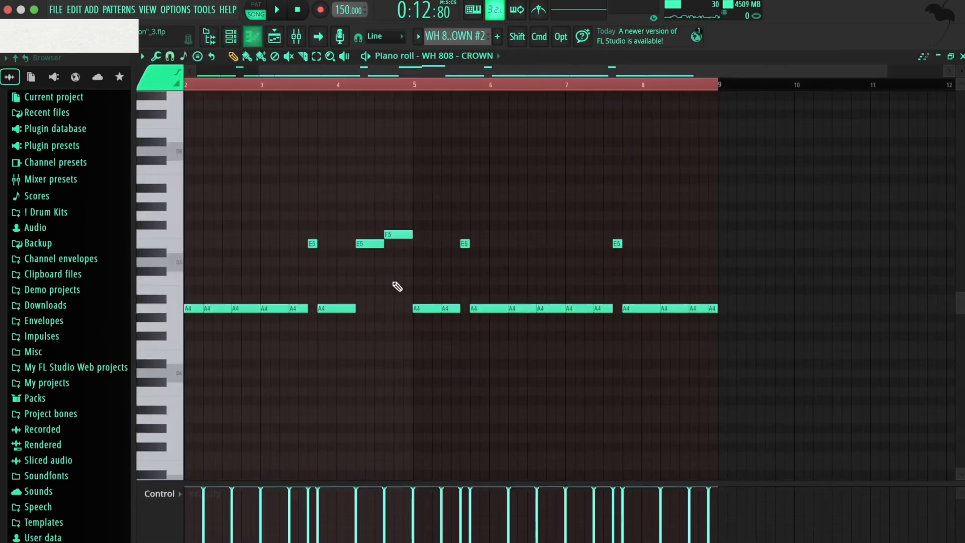
{"action": "left_click_drag", "start_coordinate": [707, 70], "coordinate": [641, 71]}
{"action": "key", "text": "F5"}
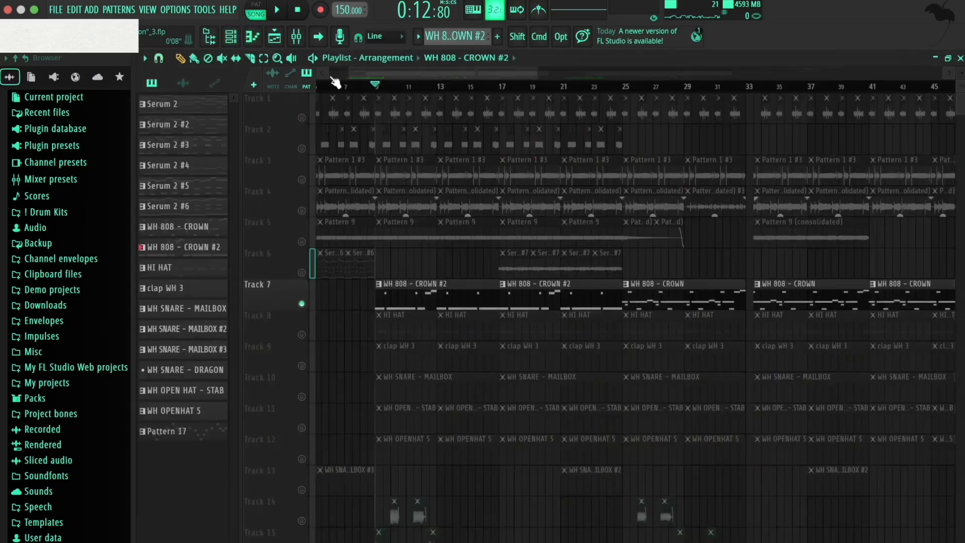
Check the 808 channel in the channel rack and review the Master track's Fruity Parametric EQ 2 in the mixer, returning to the playlist
{"action": "left_click", "coordinate": [234, 39]}
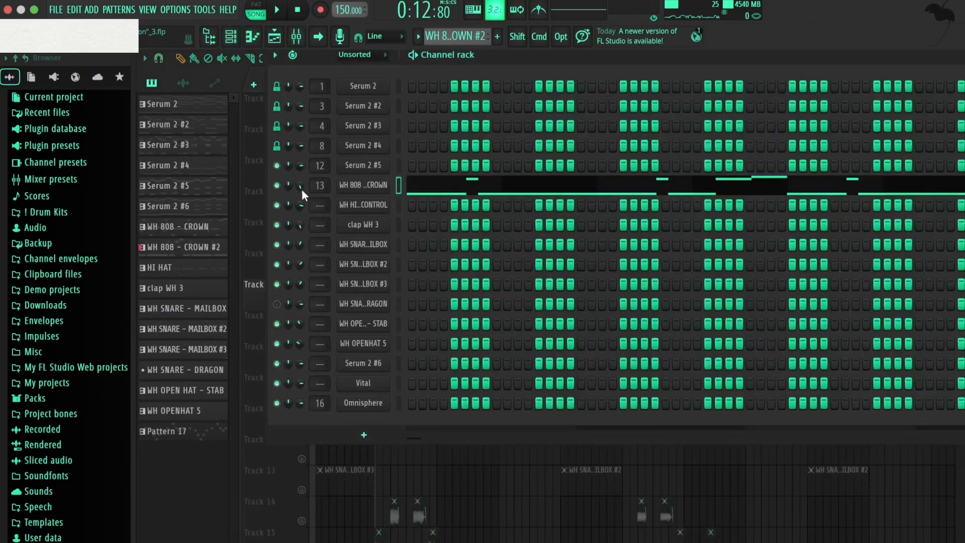
{"action": "key", "text": "Escape"}
{"action": "left_click", "coordinate": [297, 40]}
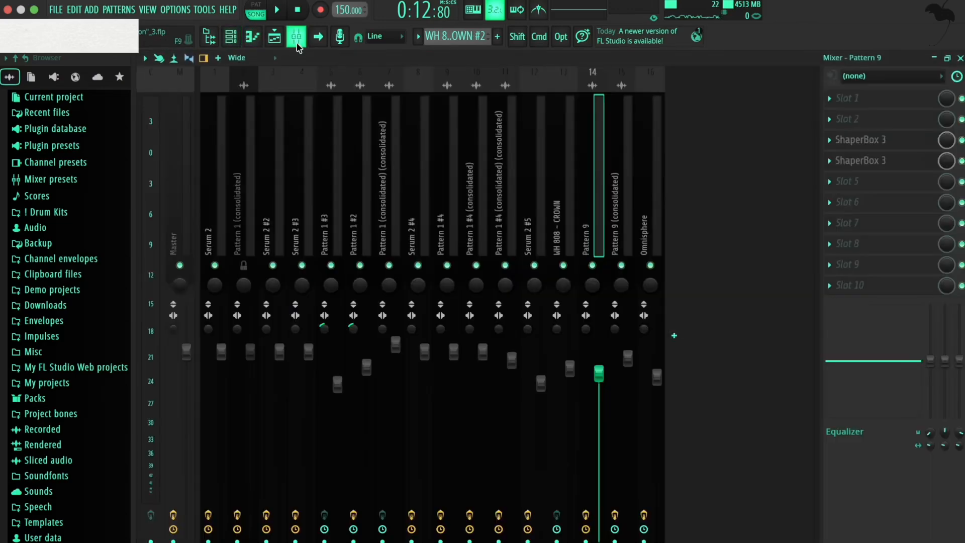
{"action": "left_click", "coordinate": [200, 227]}
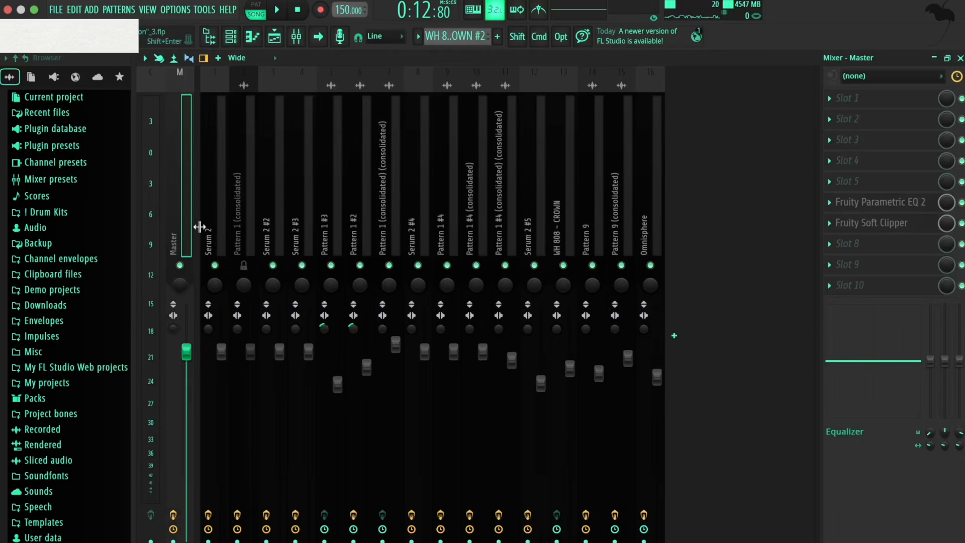
{"action": "left_click", "coordinate": [899, 225]}
{"action": "left_click", "coordinate": [909, 208]}
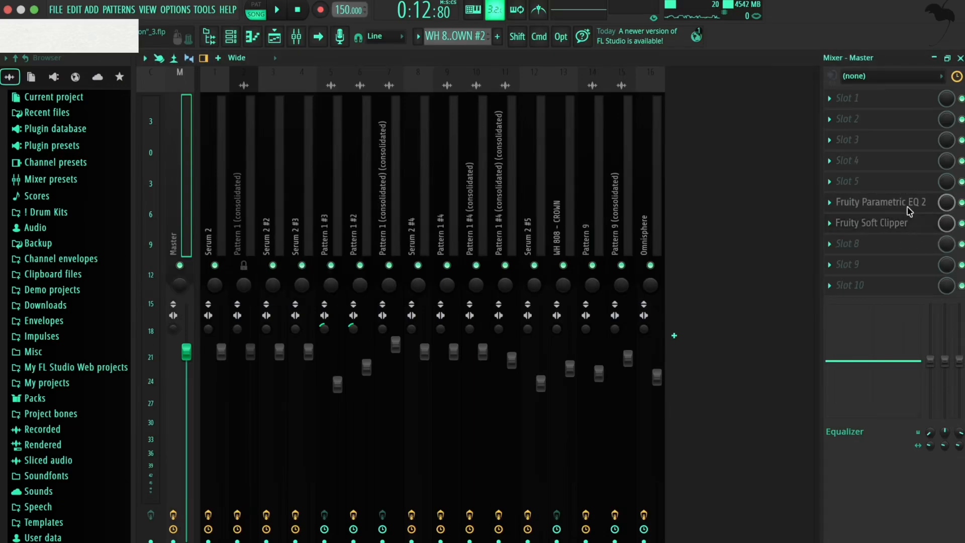
{"action": "left_click", "coordinate": [910, 211]}
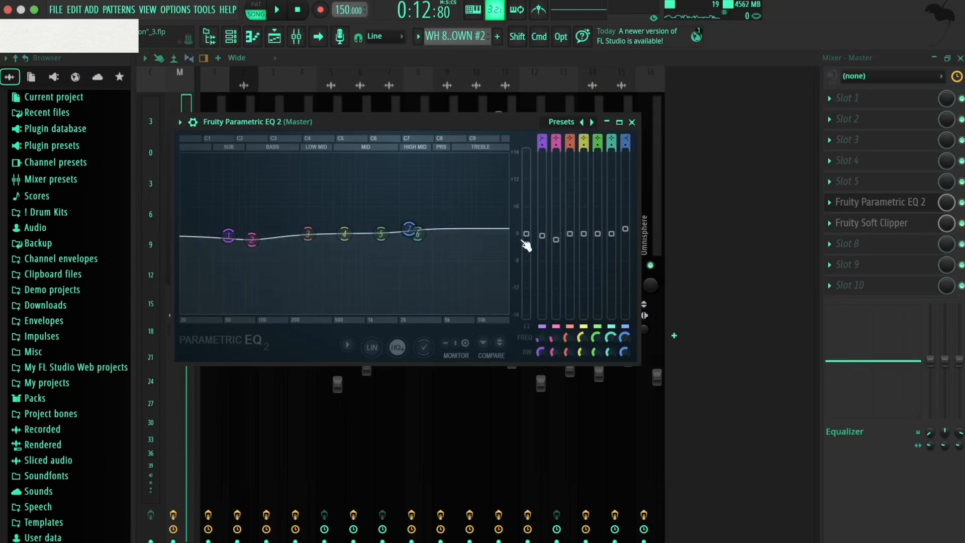
{"action": "key", "text": "Escape"}
{"action": "key", "text": "F5"}
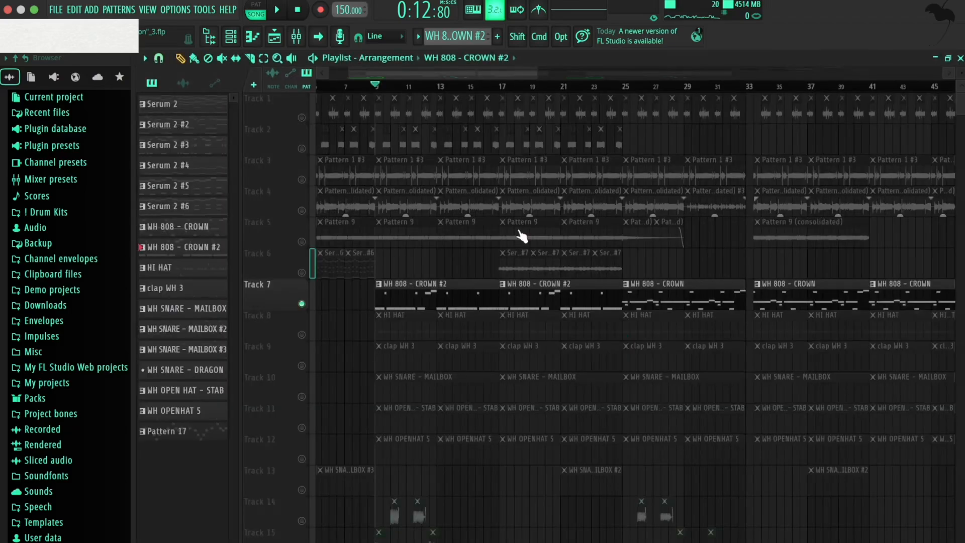
Solo Track 8 and play the HI HAT pattern in the piano roll with the WH HIHAT - QUALITYCONTROL channel, returning to the playlist
{"action": "left_click", "coordinate": [311, 339]}
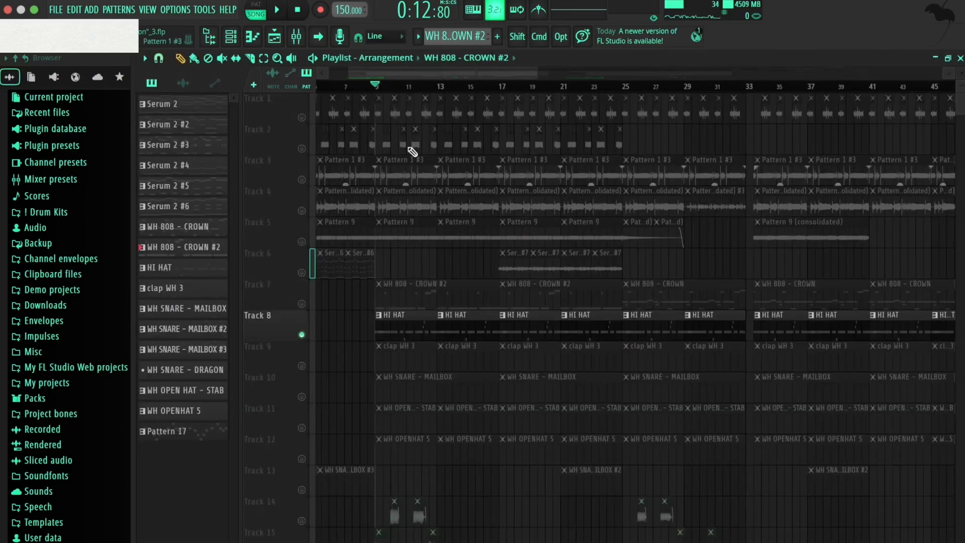
{"action": "double_click", "coordinate": [409, 330]}
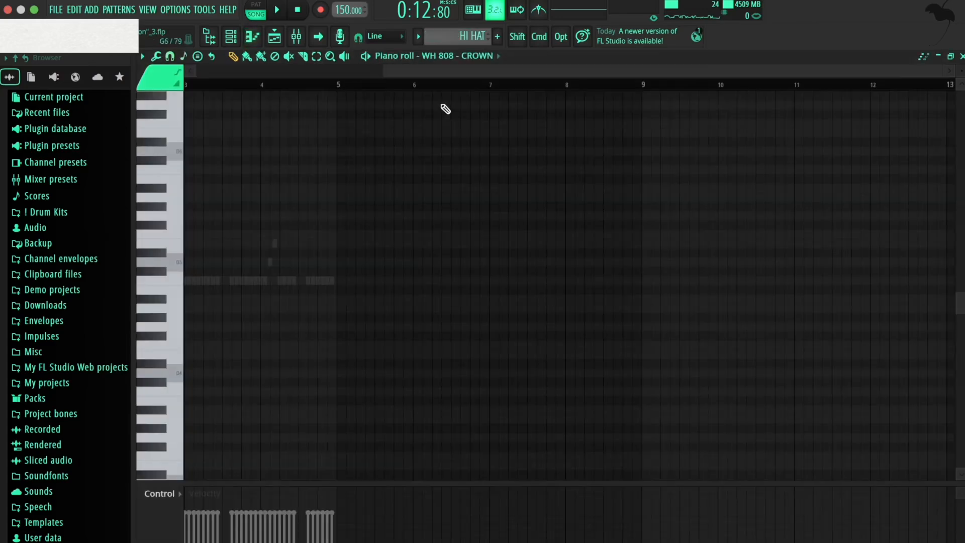
{"action": "left_click", "coordinate": [481, 61]}
{"action": "left_click", "coordinate": [684, 74]}
{"action": "key", "text": "space"}
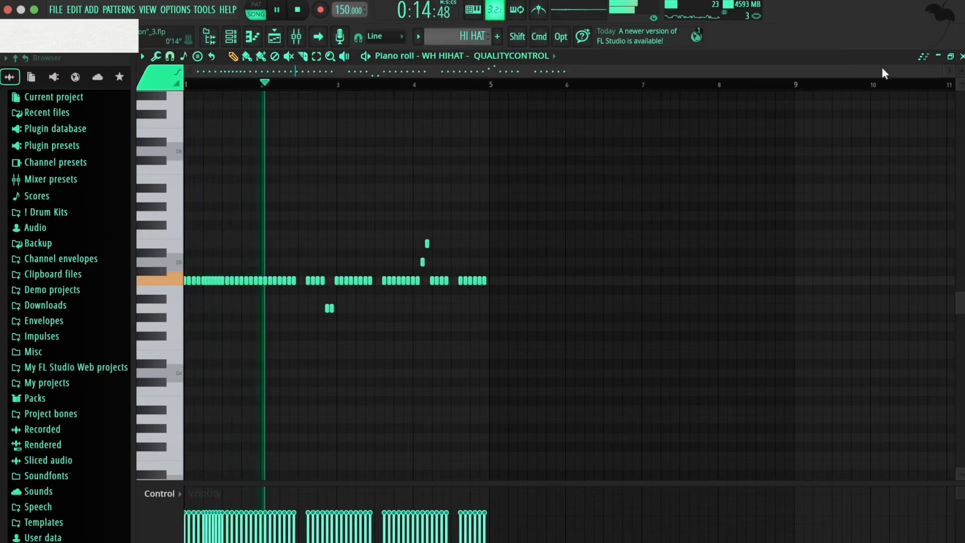
{"action": "left_click_drag", "start_coordinate": [939, 70], "coordinate": [701, 88]}
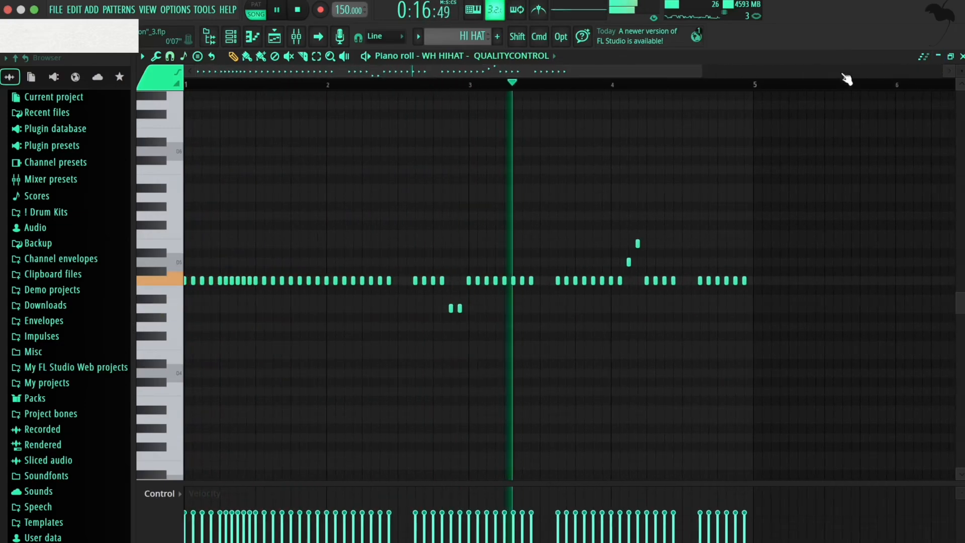
{"action": "left_click_drag", "start_coordinate": [961, 71], "coordinate": [961, 93]}
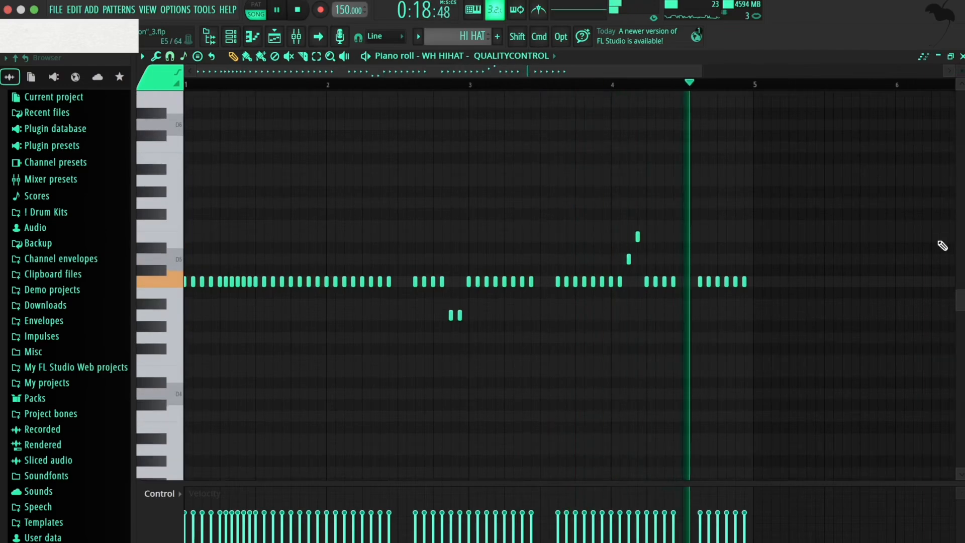
{"action": "key", "text": "space"}
{"action": "key", "text": "F5"}
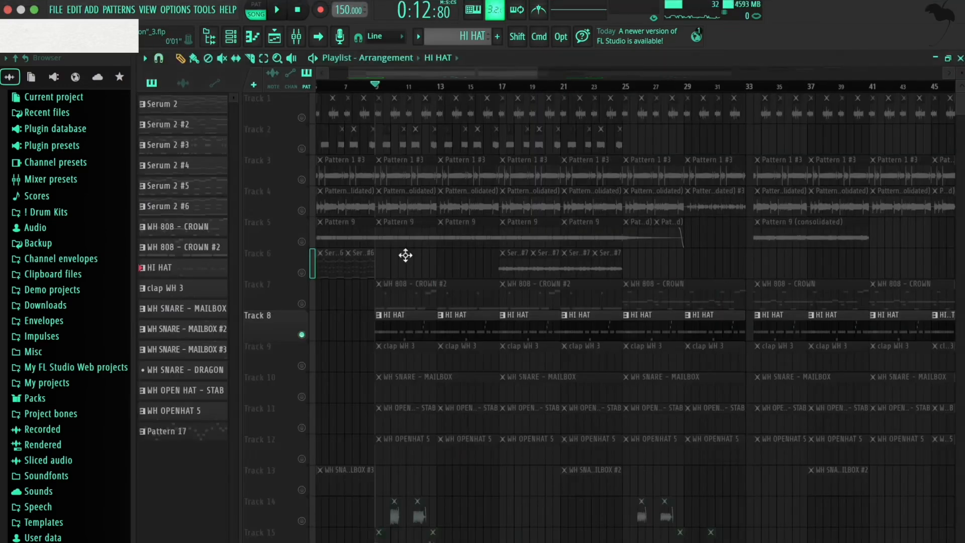
Open the clap WH 3 pattern on Track 9 in the piano roll and play it, returning to the playlist
{"action": "double_click", "coordinate": [397, 366]}
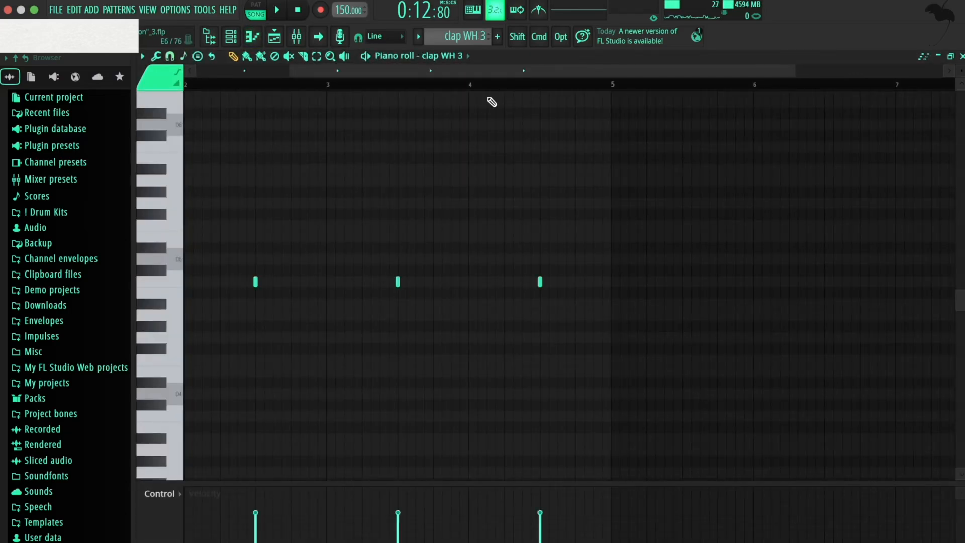
{"action": "key", "text": "space"}
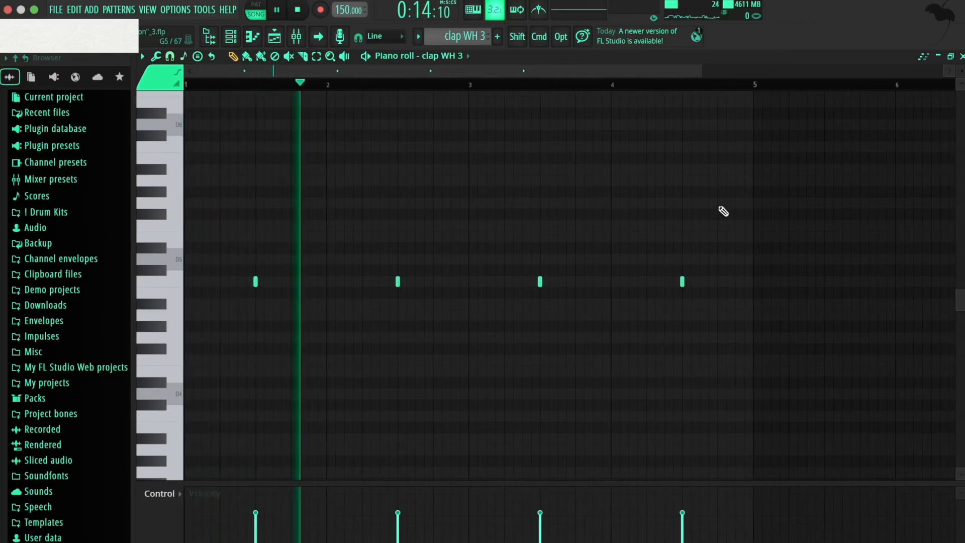
{"action": "key", "text": "space"}
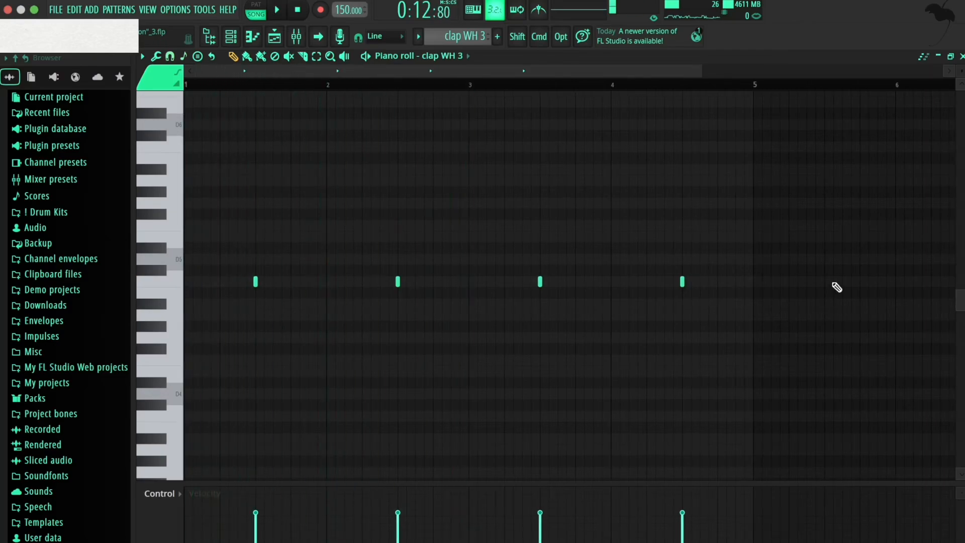
{"action": "key", "text": "F5"}
Solo Track 10 and play the WH SNARE - MAILBOX pattern in the piano roll with its own channel displayed, returning to the playlist
{"action": "right_click", "coordinate": [302, 397]}
{"action": "double_click", "coordinate": [421, 380]}
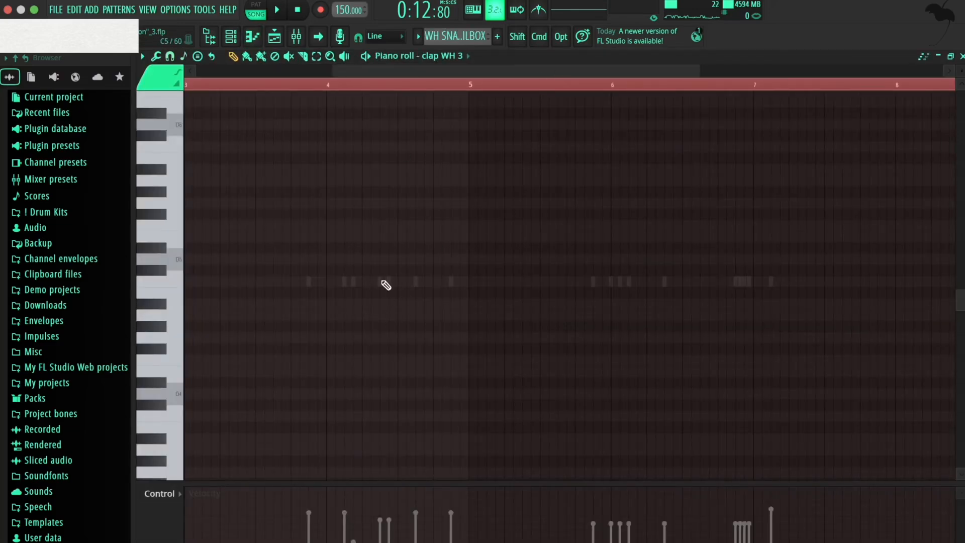
{"action": "right_click", "coordinate": [380, 282]}
{"action": "left_click", "coordinate": [420, 57]}
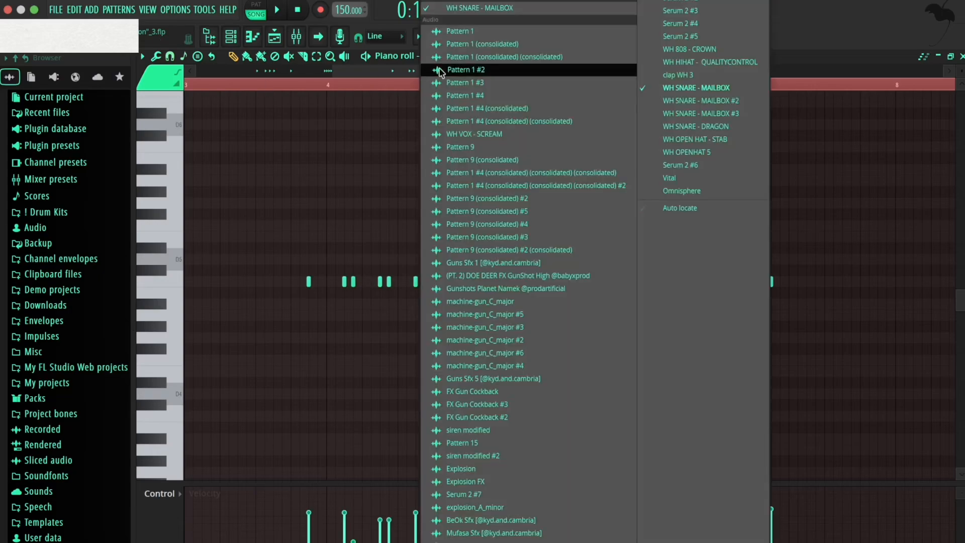
{"action": "left_click", "coordinate": [389, 66]}
{"action": "left_click_drag", "start_coordinate": [388, 69], "coordinate": [82, 120]}
{"action": "key", "text": "super+d"}
{"action": "key", "text": "space"}
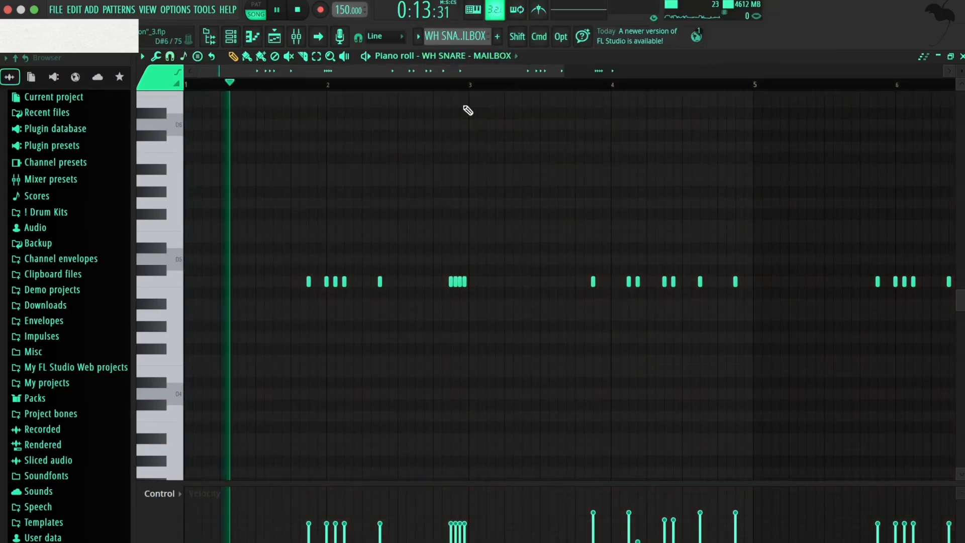
{"action": "left_click_drag", "start_coordinate": [562, 71], "coordinate": [905, 94]}
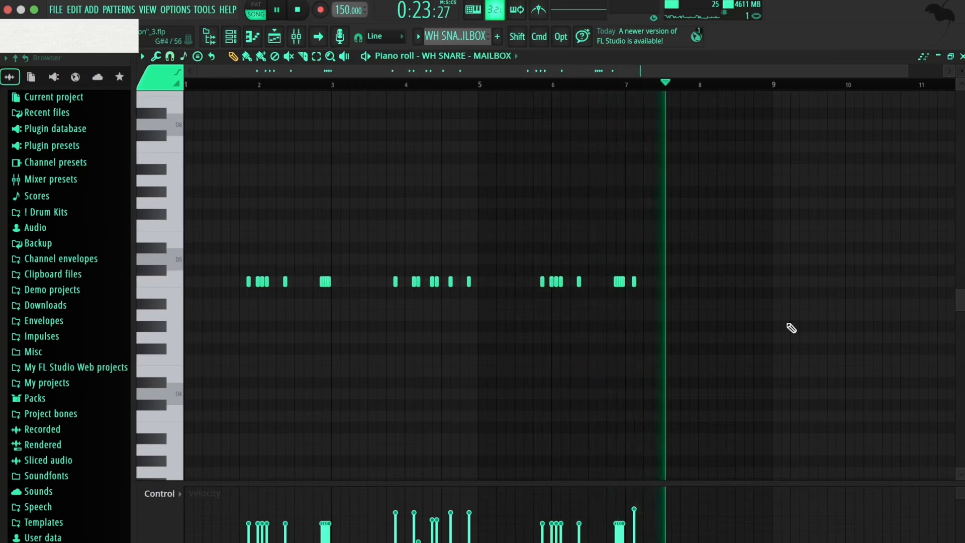
{"action": "key", "text": "space"}
{"action": "key", "text": "F5"}
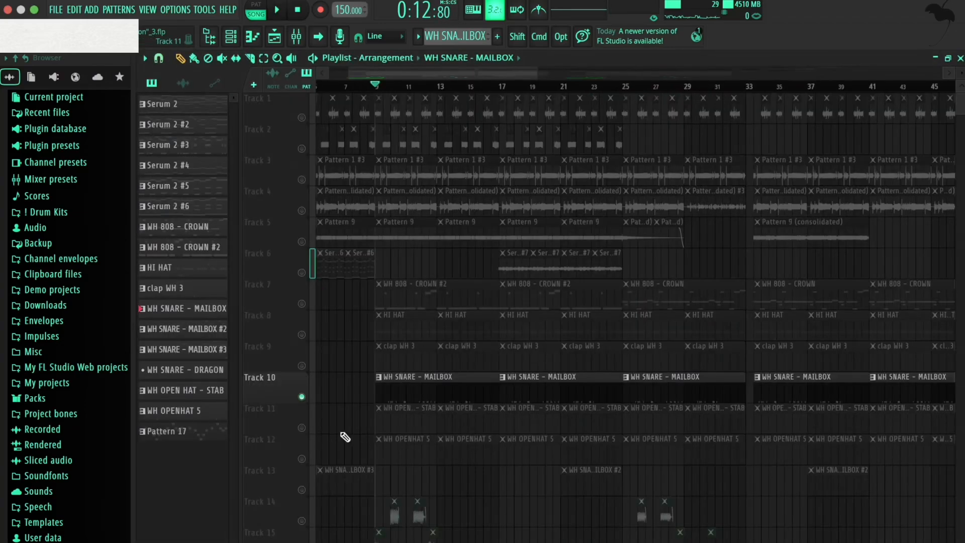
Solo Track 11 and play the WH OPEN HAT - STAB pattern in the piano roll with its own channel displayed, returning to the playlist
{"action": "right_click", "coordinate": [302, 427]}
{"action": "double_click", "coordinate": [417, 416]}
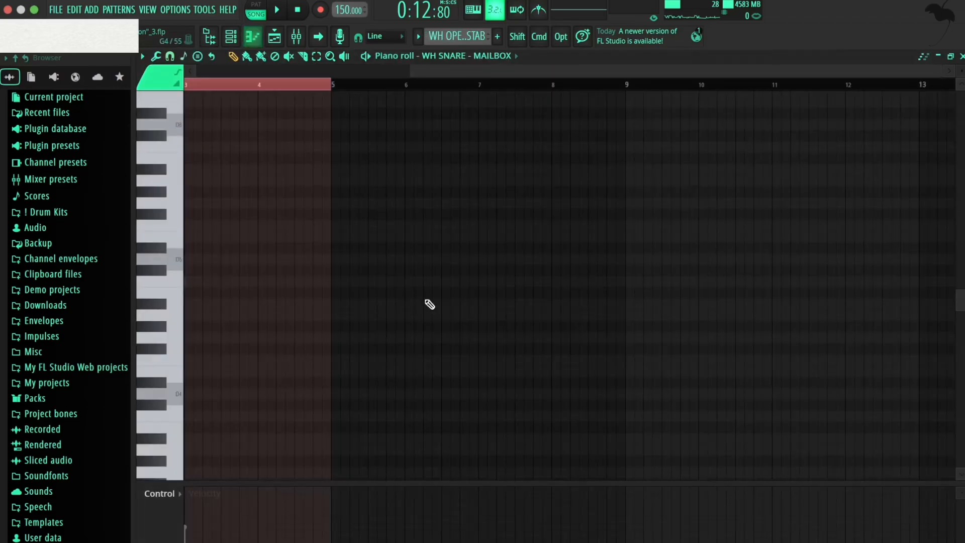
{"action": "left_click", "coordinate": [486, 57]}
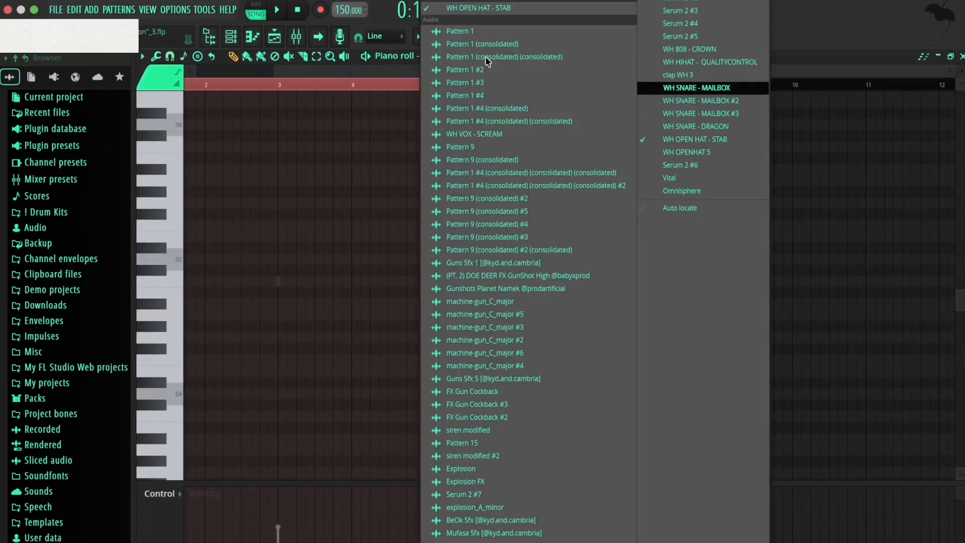
{"action": "left_click", "coordinate": [481, 8]}
{"action": "key", "text": "space"}
{"action": "key", "text": "space"}
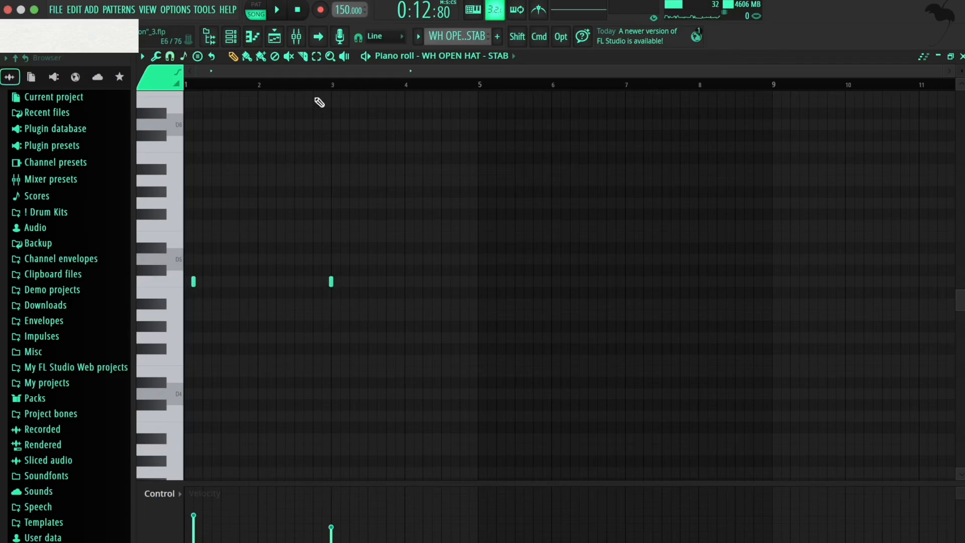
{"action": "key", "text": "F5"}
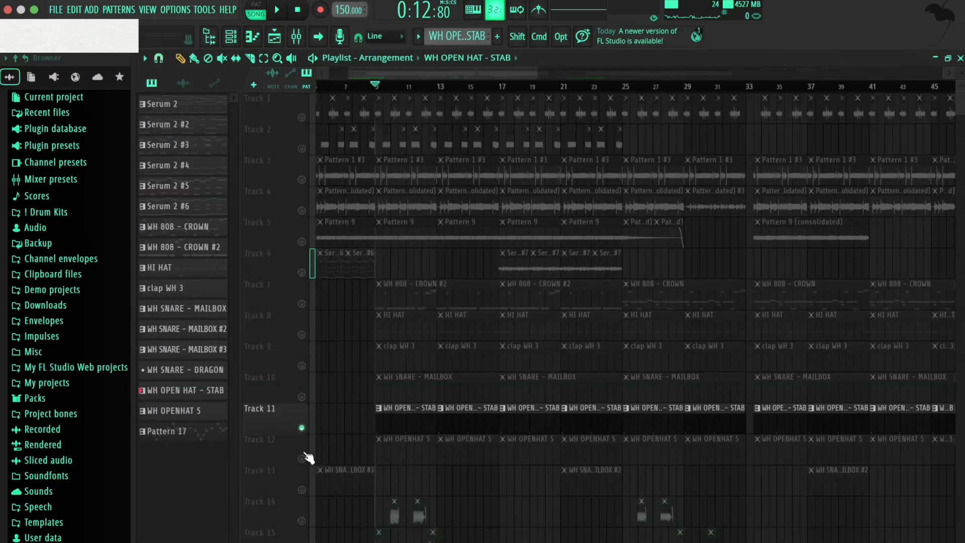
Open the WH OPENHAT 5 pattern on Track 12 in the piano roll, display its channel and play it, returning to the playlist
{"action": "double_click", "coordinate": [407, 448]}
{"action": "left_click", "coordinate": [490, 36]}
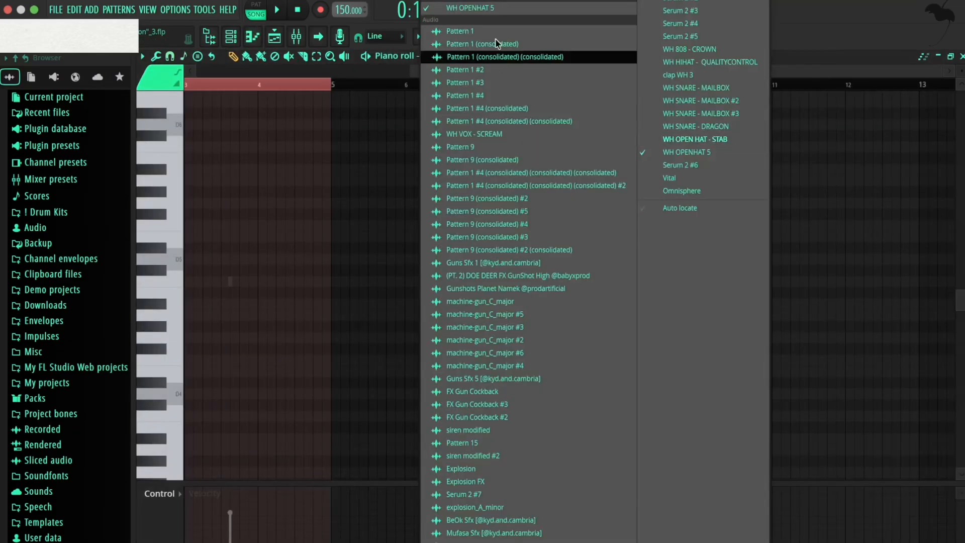
{"action": "left_click", "coordinate": [486, 10]}
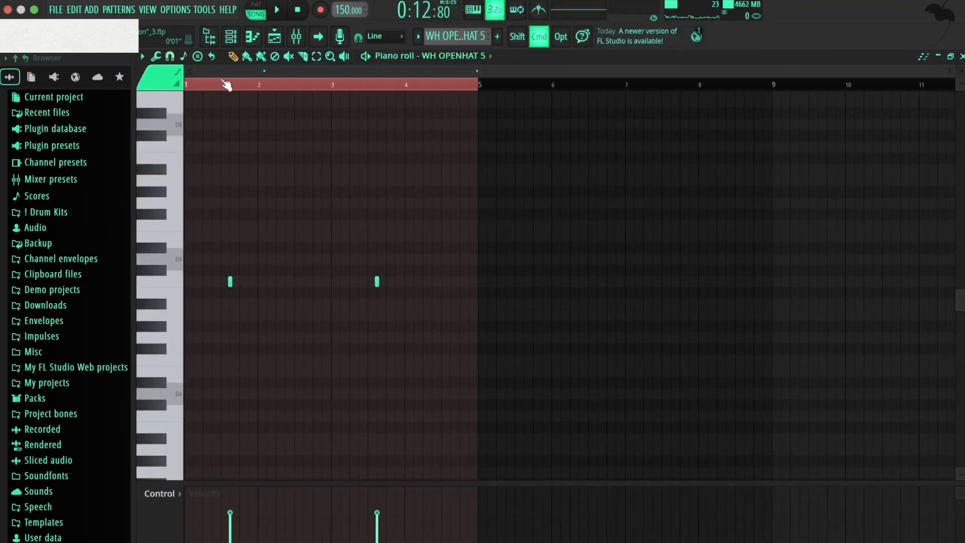
{"action": "left_click", "coordinate": [226, 81], "text": "super"}
{"action": "key", "text": "space"}
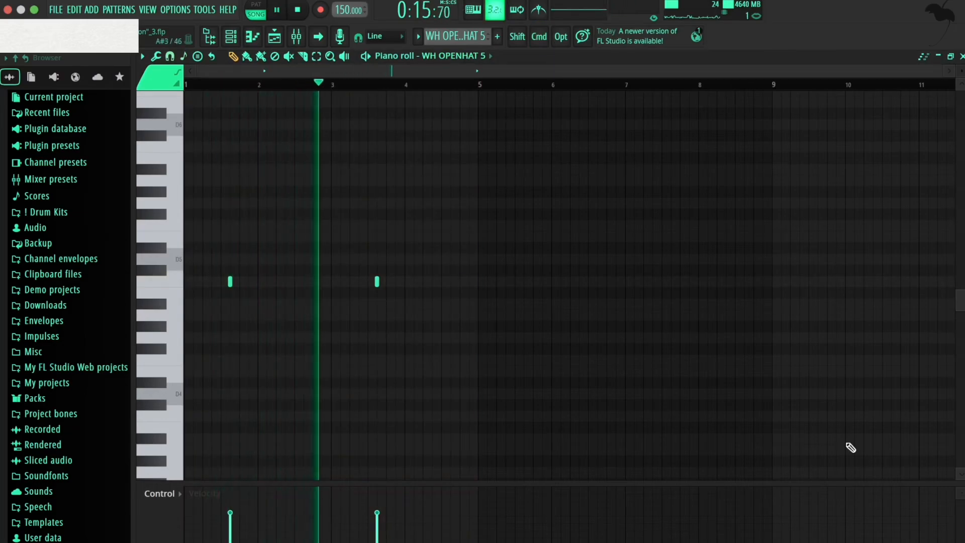
{"action": "key", "text": "space"}
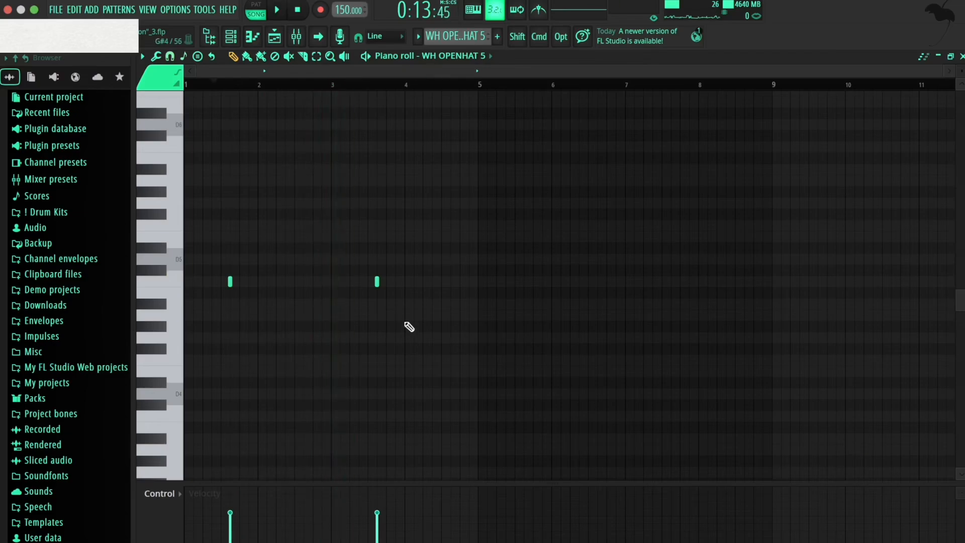
{"action": "key", "text": "F5"}
Solo Track 13 with the WH SNARE - MAILBOX #2 and #3 fills and set the playback position to bar 7
{"action": "scroll", "coordinate": [382, 496], "scroll_direction": "down", "scroll_amount": 2}
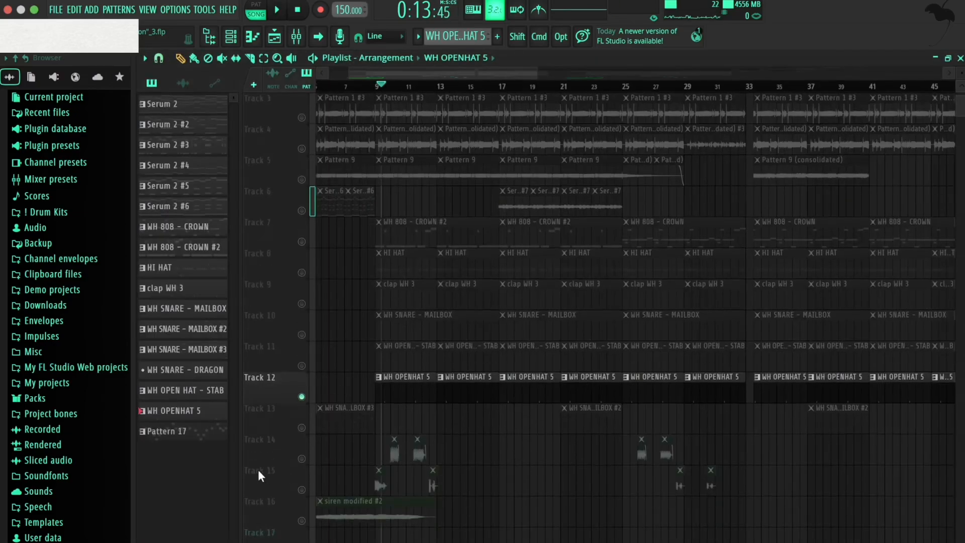
{"action": "left_click", "coordinate": [304, 428]}
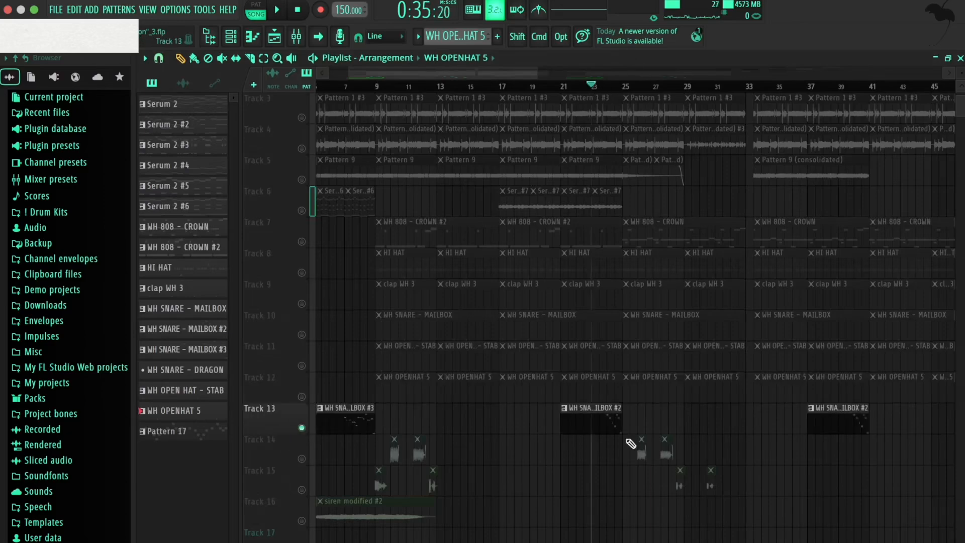
{"action": "left_click", "coordinate": [346, 89]}
Open the WH SNARE - MAILBOX #3 pattern on Track 13 in the piano roll, display its channel and play the pitched snare fill
{"action": "double_click", "coordinate": [355, 419]}
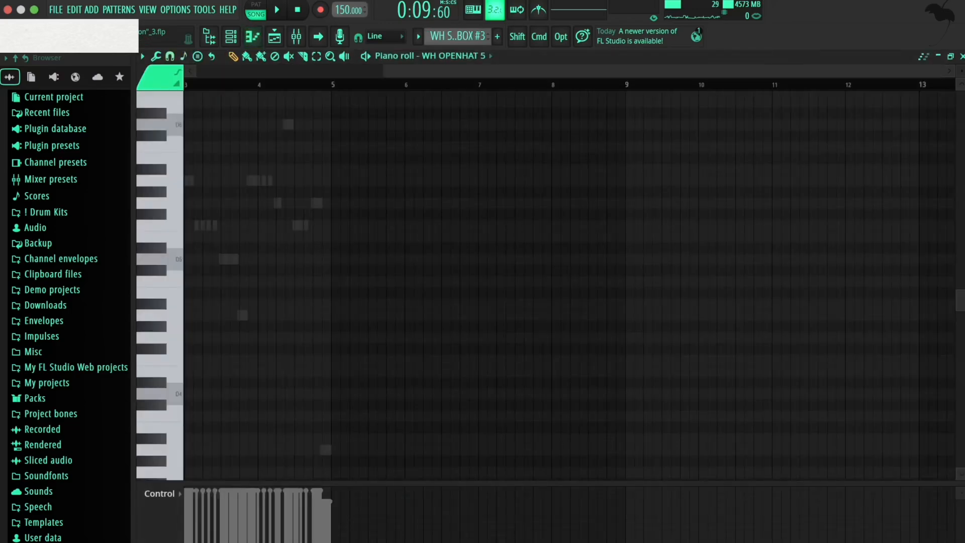
{"action": "left_click", "coordinate": [495, 58]}
{"action": "left_click", "coordinate": [487, 9]}
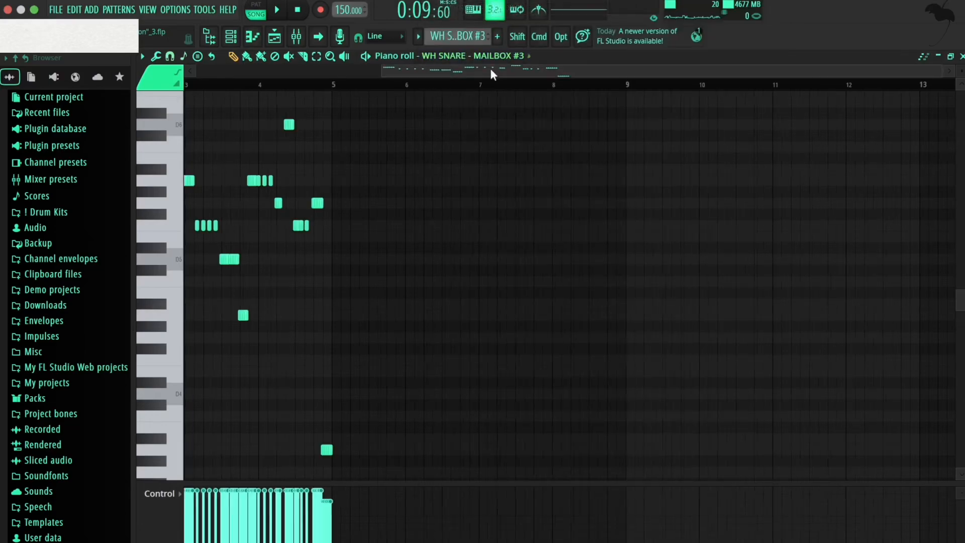
{"action": "left_click_drag", "start_coordinate": [490, 70], "coordinate": [314, 94]}
{"action": "key", "text": "space"}
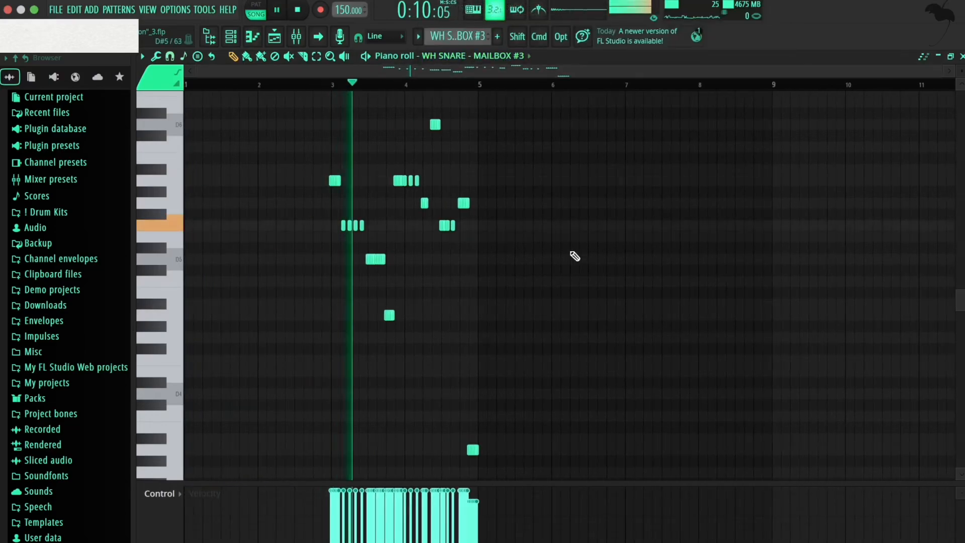
{"action": "scroll", "coordinate": [586, 264], "scroll_direction": "down", "scroll_amount": 3}
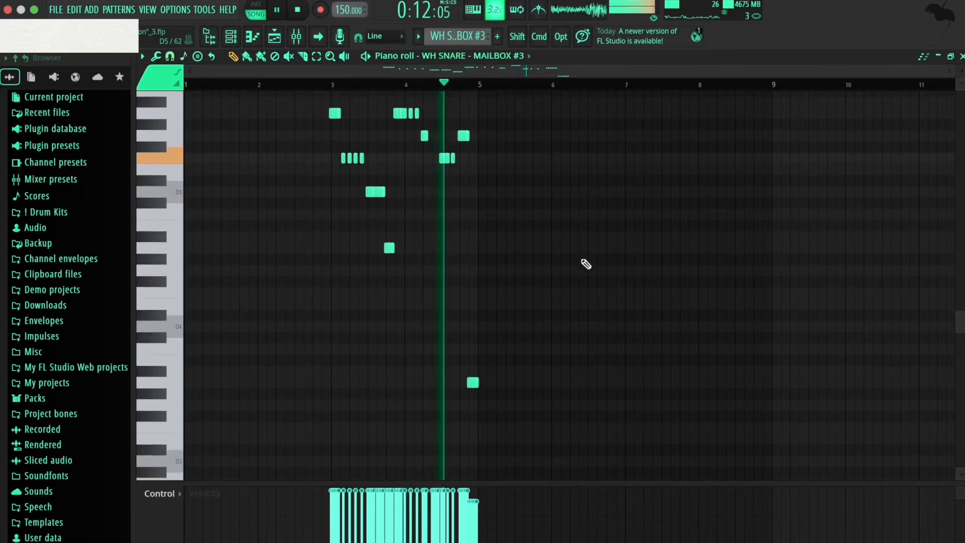
{"action": "scroll", "coordinate": [586, 264], "scroll_direction": "up", "scroll_amount": 3}
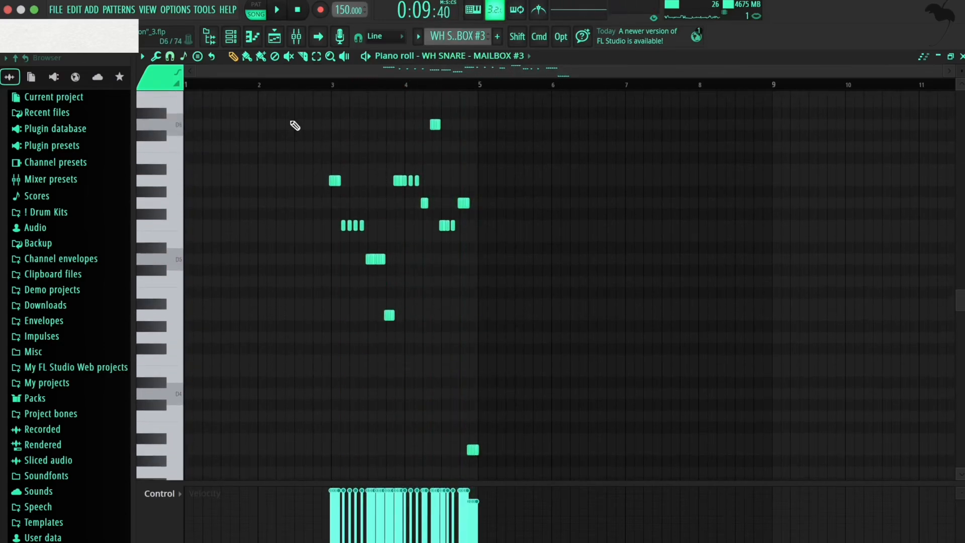
Open the WH SNARE - MAILBOX #2 pattern on Track 13 in the piano roll, display its channel and play it, returning to the playlist
{"action": "key", "text": "F5"}
{"action": "left_click", "coordinate": [592, 87]}
{"action": "double_click", "coordinate": [603, 419]}
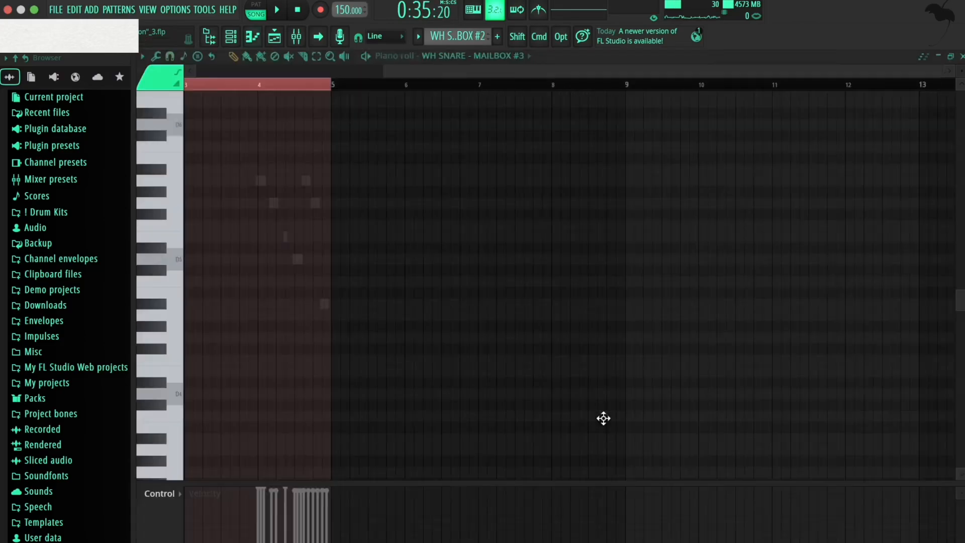
{"action": "left_click_drag", "start_coordinate": [421, 74], "coordinate": [336, 89]}
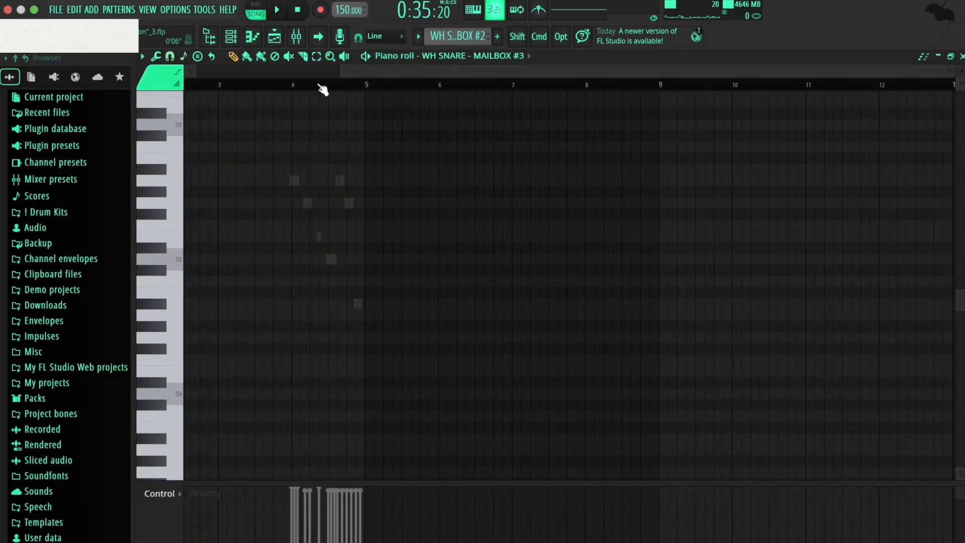
{"action": "double_click", "coordinate": [293, 182]}
{"action": "key", "text": "space"}
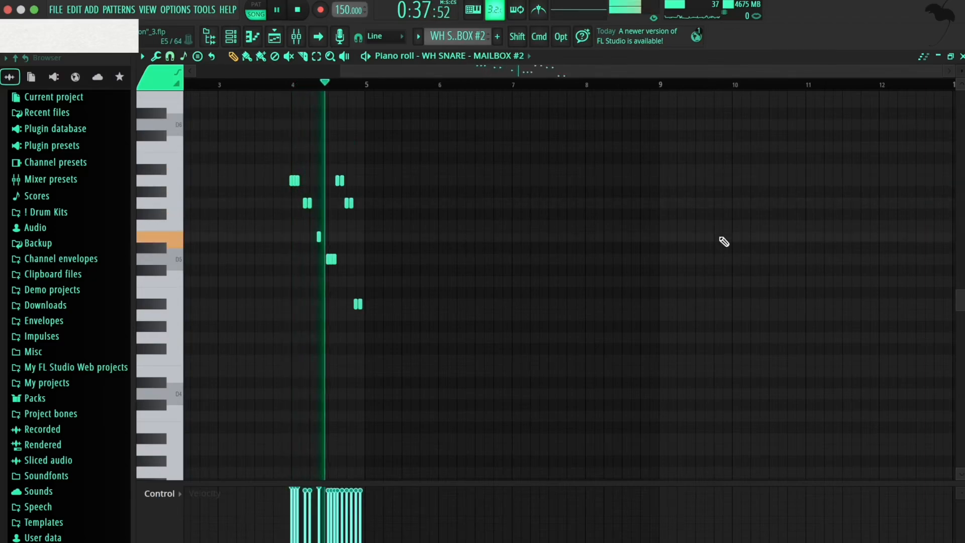
{"action": "key", "text": "F5"}
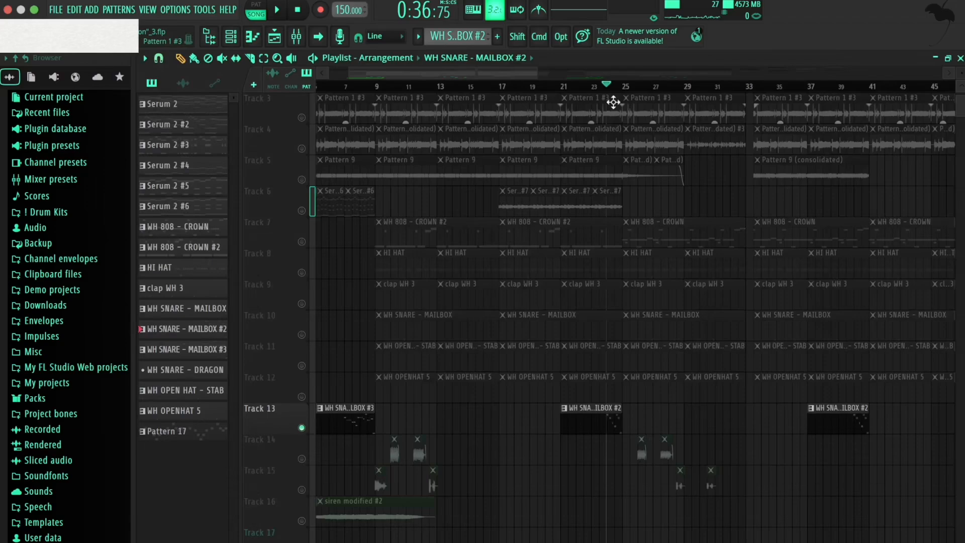
Solo the sound effects on Tracks 14 to 16 and set the playback position to bar 5
{"action": "left_click", "coordinate": [367, 87]}
{"action": "left_click_drag", "start_coordinate": [373, 97], "coordinate": [376, 95]}
{"action": "left_click_drag", "start_coordinate": [504, 76], "coordinate": [469, 78]}
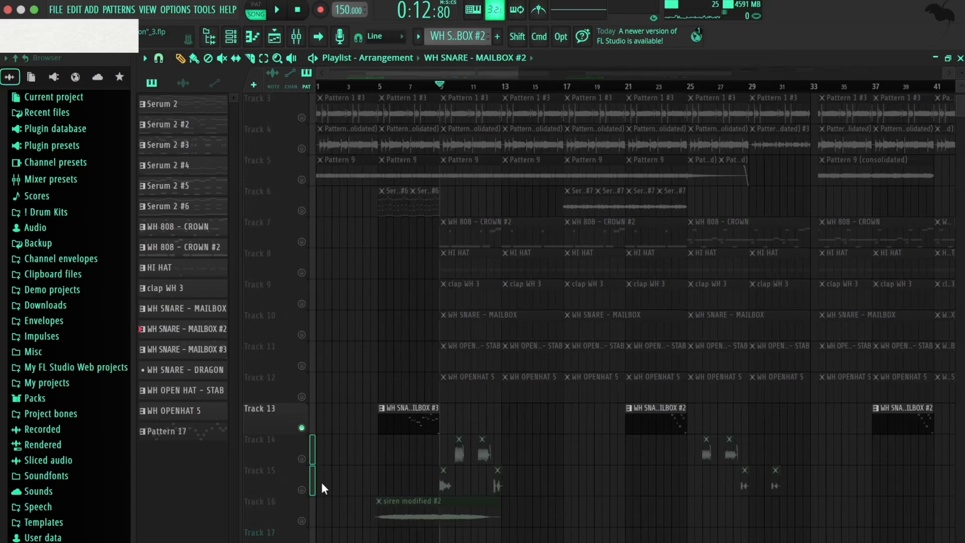
{"action": "right_click", "coordinate": [301, 458]}
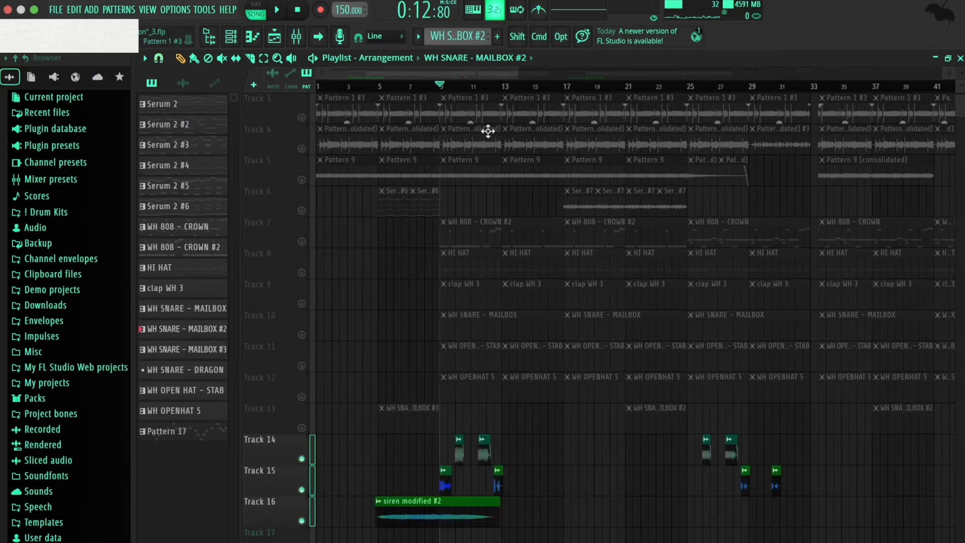
{"action": "left_click", "coordinate": [378, 86]}
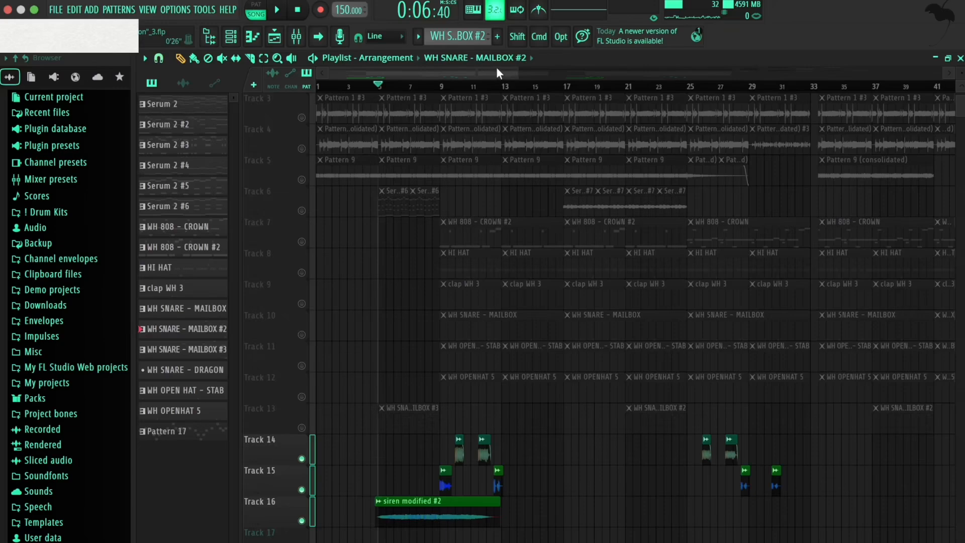
{"action": "left_click_drag", "start_coordinate": [517, 73], "coordinate": [385, 82]}
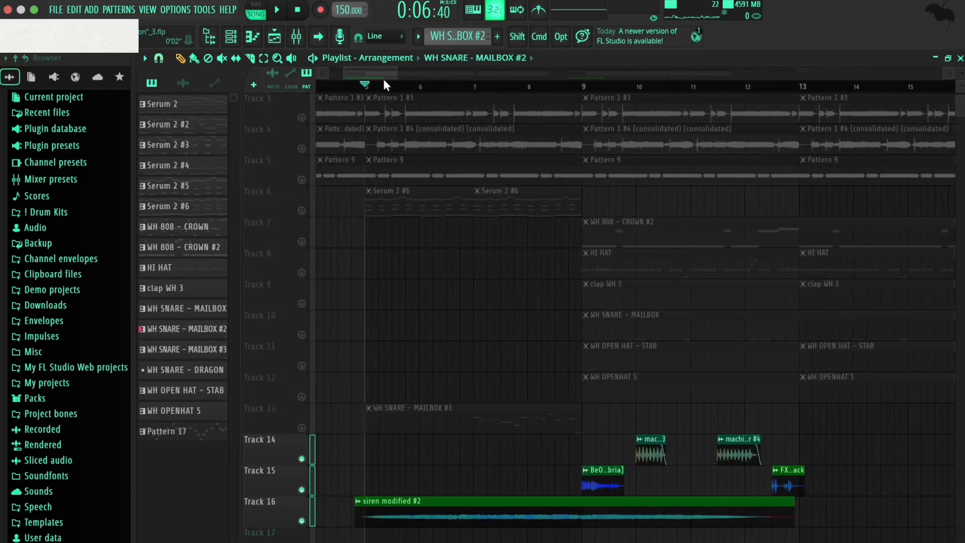
Inspect the BeOk Sfx audio clip's settings on Track 15, and play the soloed sound effects from bar 5
{"action": "double_click", "coordinate": [598, 487]}
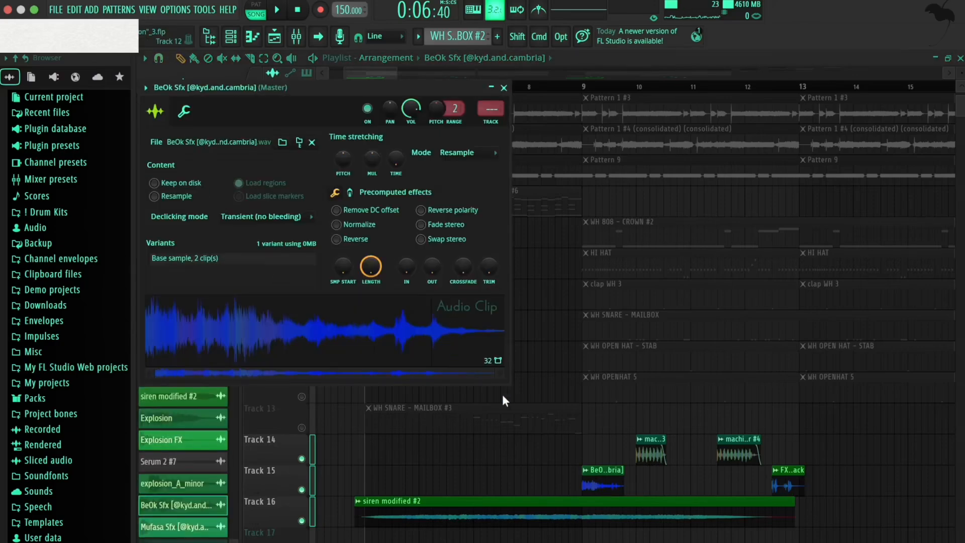
{"action": "key", "text": "Escape"}
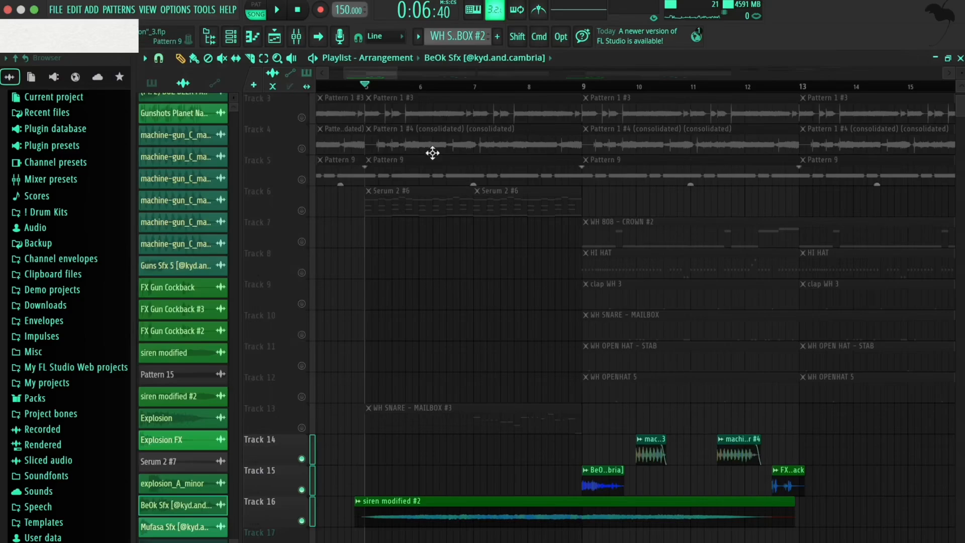
{"action": "left_click_drag", "start_coordinate": [397, 76], "coordinate": [416, 103]}
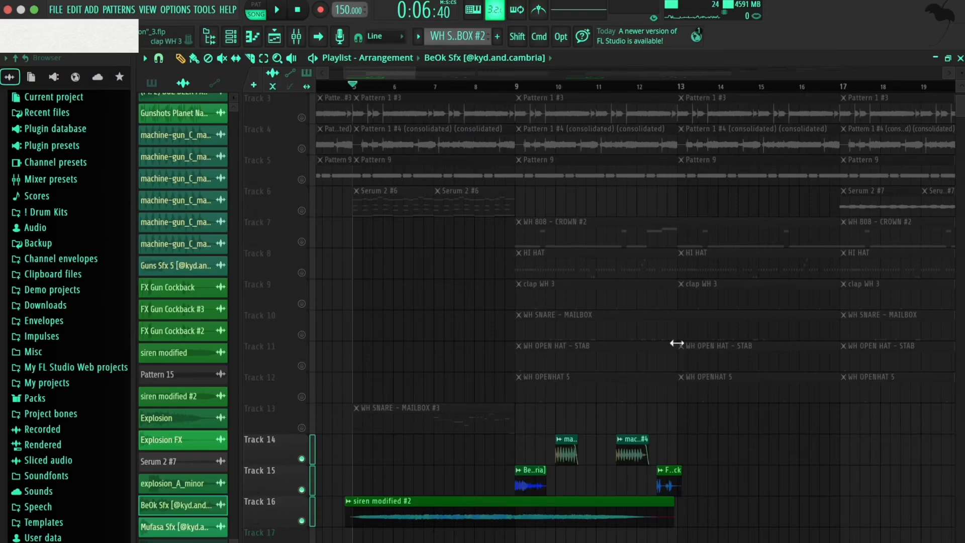
{"action": "key", "text": "space"}
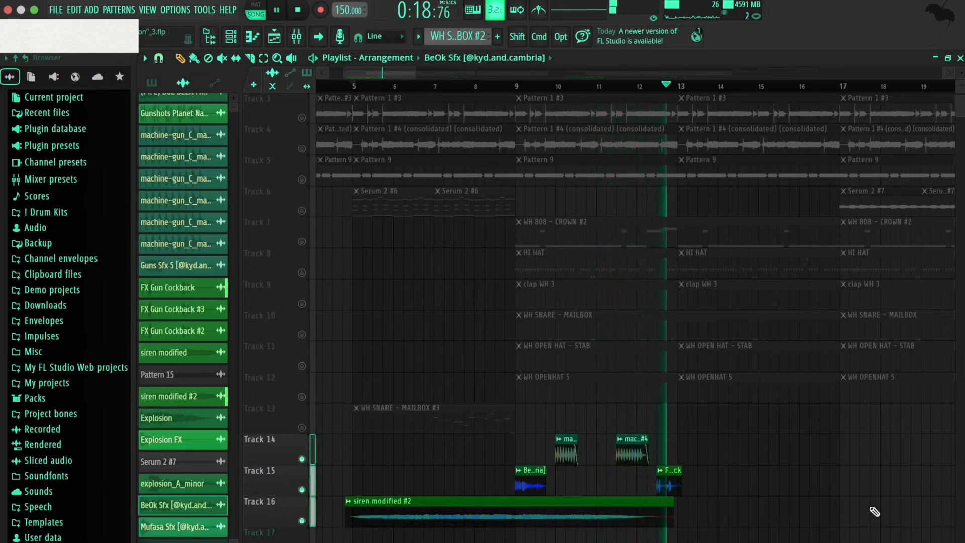
{"action": "key", "text": "space"}
Unsolo the sound effects so all tracks are enabled, and move the playback position to the start of the full arrangement
{"action": "right_click", "coordinate": [302, 460]}
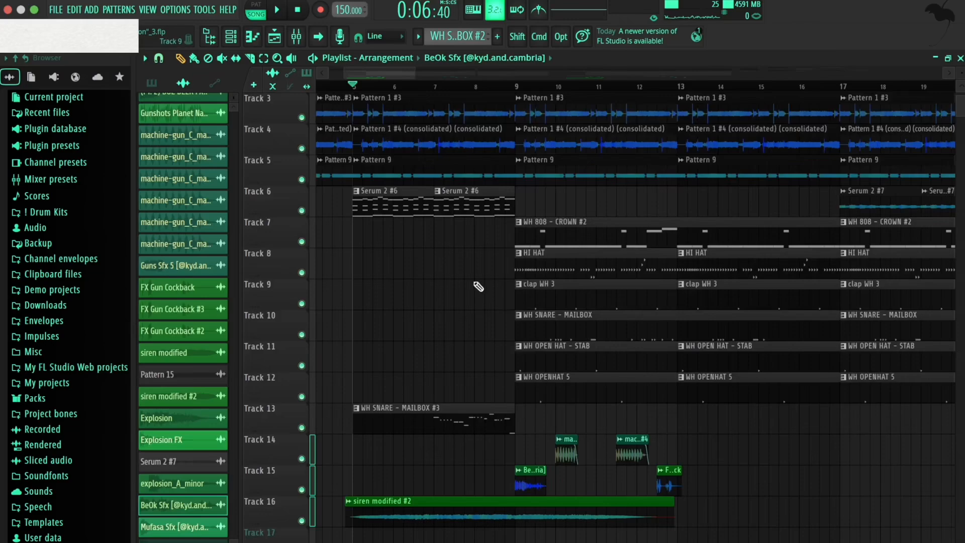
{"action": "scroll", "coordinate": [310, 107], "scroll_direction": "up", "scroll_amount": 2}
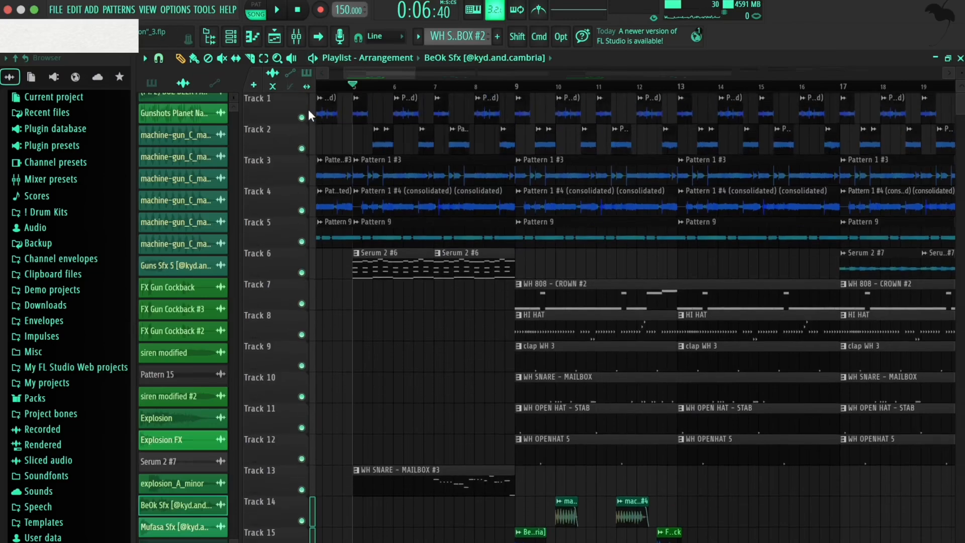
{"action": "left_click_drag", "start_coordinate": [413, 73], "coordinate": [879, 82]}
{"action": "scroll", "coordinate": [336, 94], "scroll_direction": "left", "scroll_amount": 1}
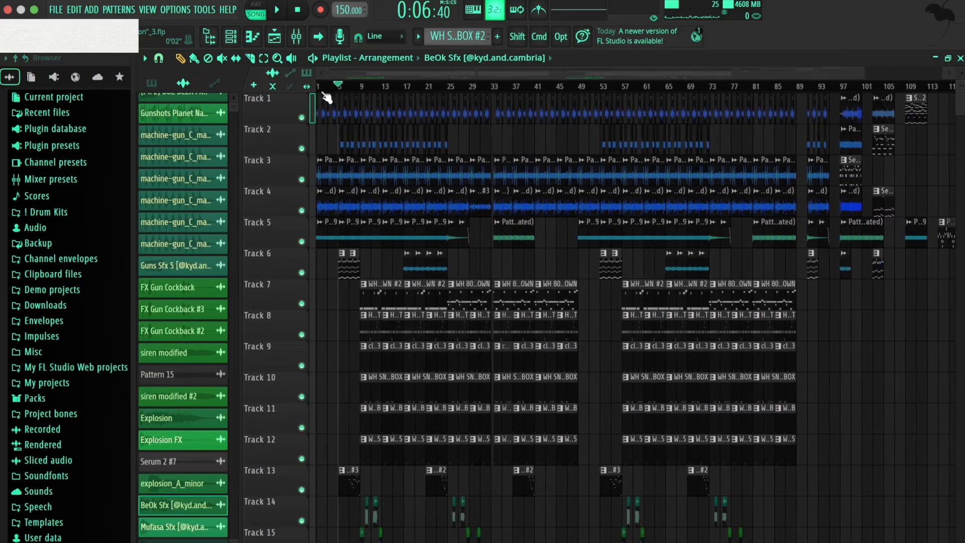
{"action": "left_click", "coordinate": [326, 88]}
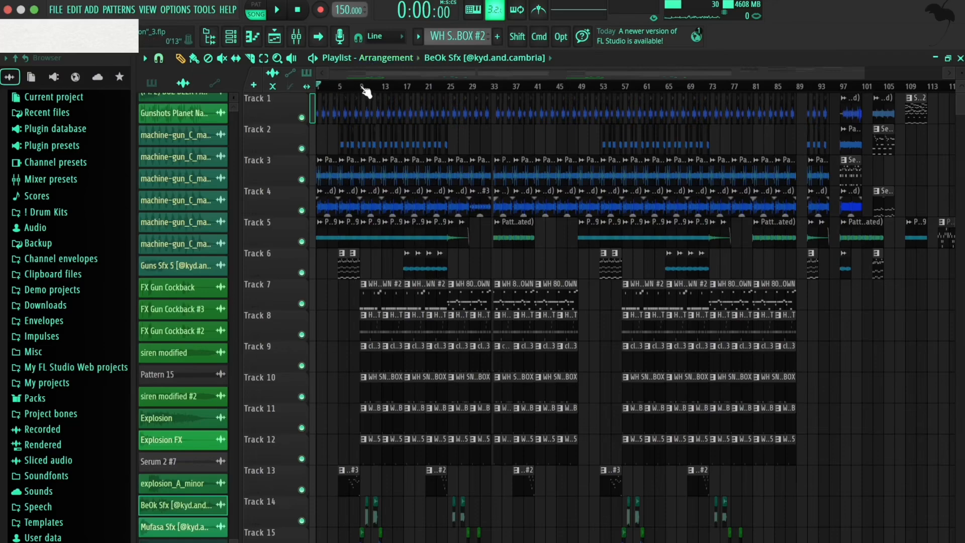
Mark out the arrangement's sections, including bars 1 to 9 and 9 to 25, and return the playback position to the start
{"action": "left_click_drag", "start_coordinate": [364, 89], "coordinate": [214, 109]}
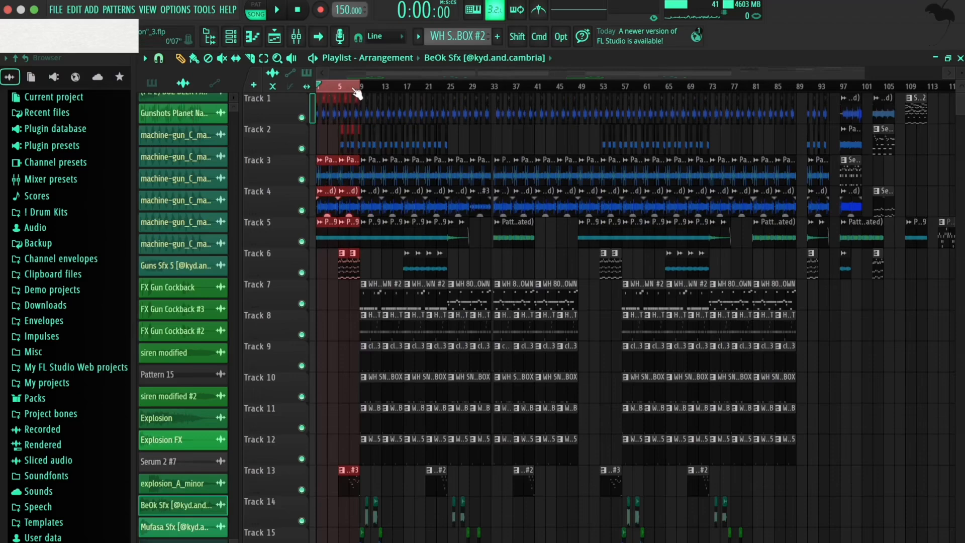
{"action": "left_click", "coordinate": [360, 86], "text": "super"}
{"action": "left_click_drag", "start_coordinate": [363, 91], "coordinate": [442, 90]}
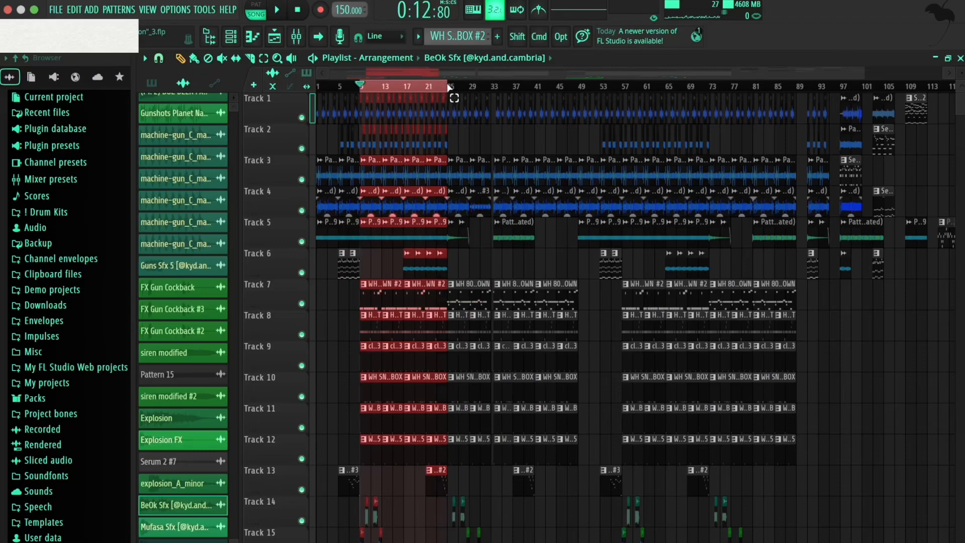
{"action": "left_click", "coordinate": [456, 85], "text": "super"}
{"action": "left_click_drag", "start_coordinate": [455, 88], "coordinate": [337, 130]}
{"action": "left_click", "coordinate": [623, 90], "text": "super"}
{"action": "left_click", "coordinate": [767, 90], "text": "super"}
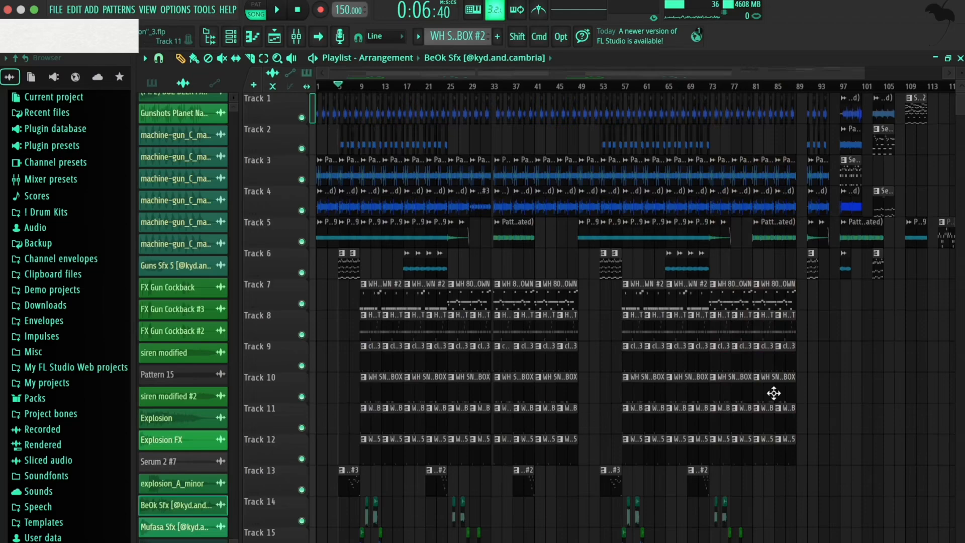
{"action": "left_click_drag", "start_coordinate": [336, 87], "coordinate": [218, 103]}
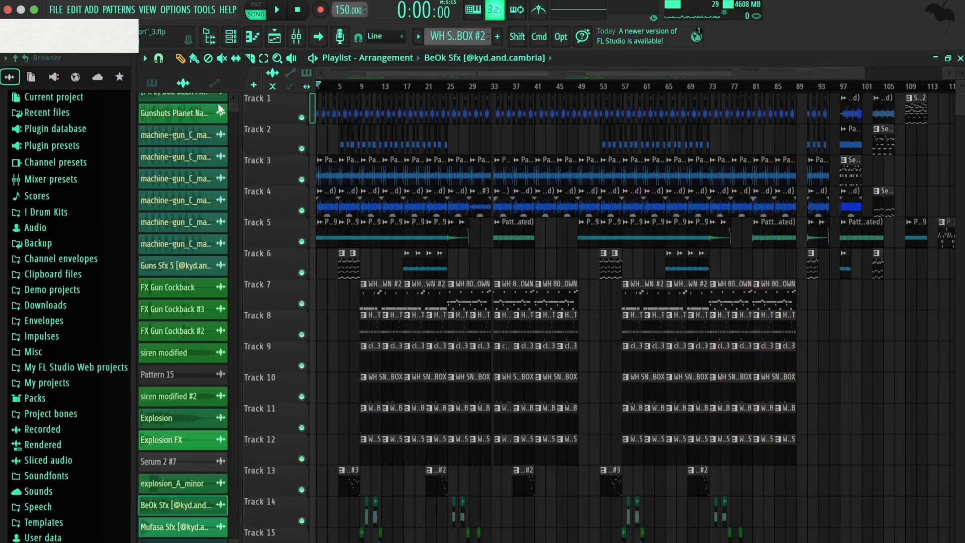